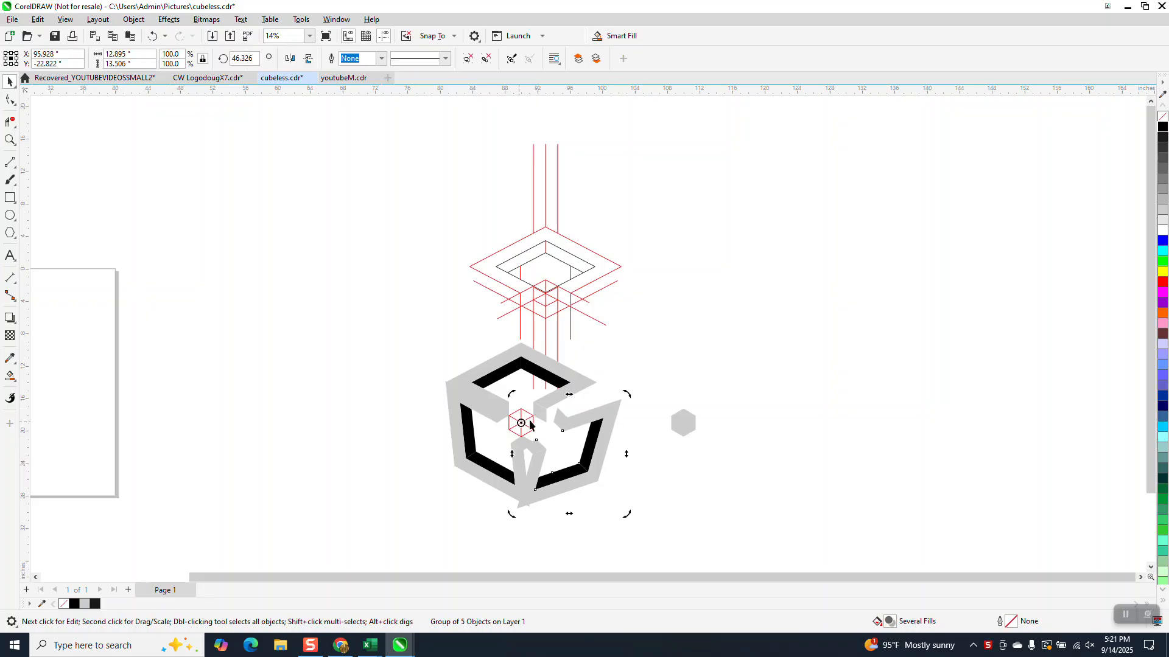
- Rotate the loose right-hand piece of the split cube around the small red hexagon's center to an angle of about 60 degrees
{"action": "left_click_drag", "start_coordinate": [629, 394], "coordinate": [631, 395]}
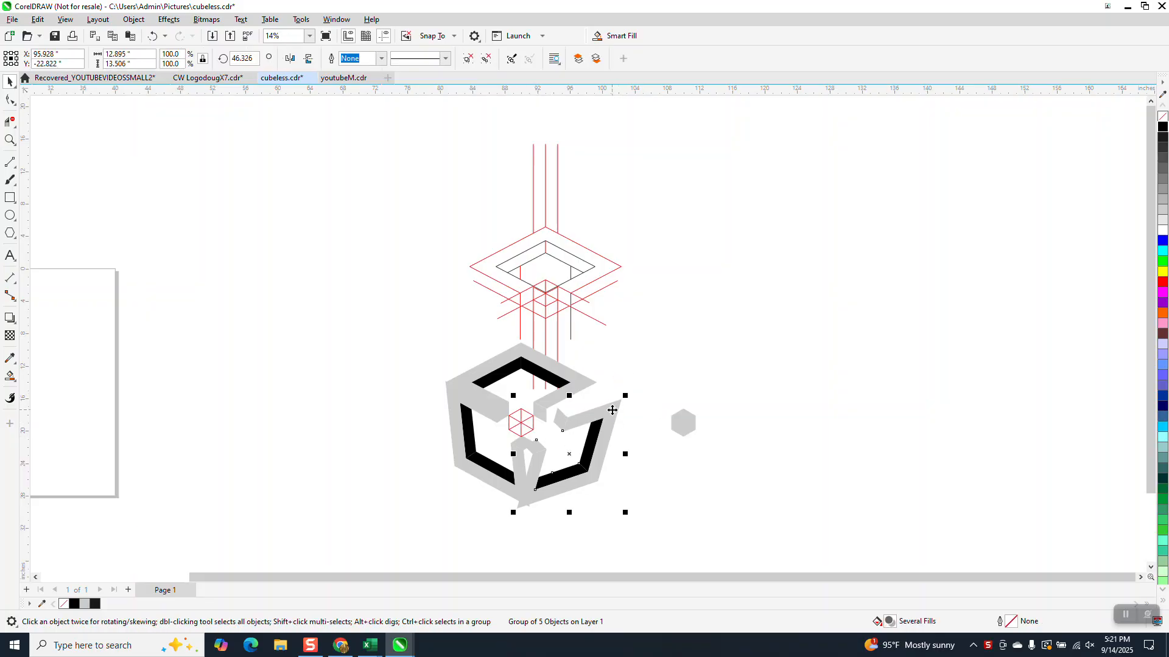
{"action": "double_click", "coordinate": [611, 406]}
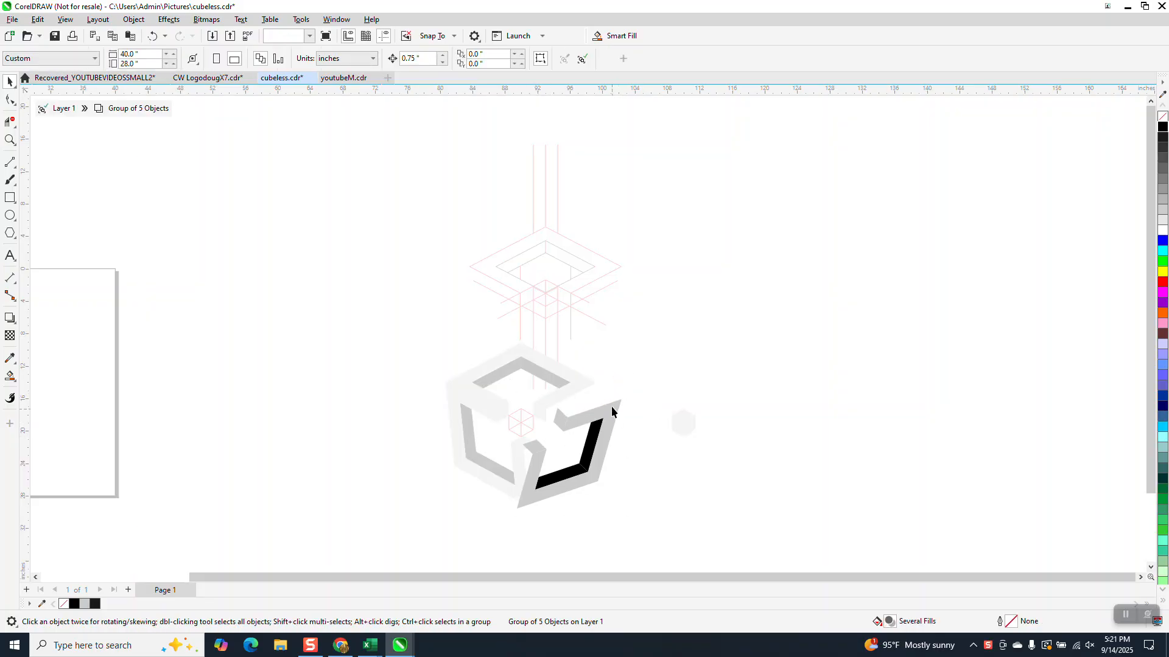
{"action": "left_click", "coordinate": [63, 109]}
{"action": "left_click", "coordinate": [11, 101]}
{"action": "left_click", "coordinate": [578, 411]}
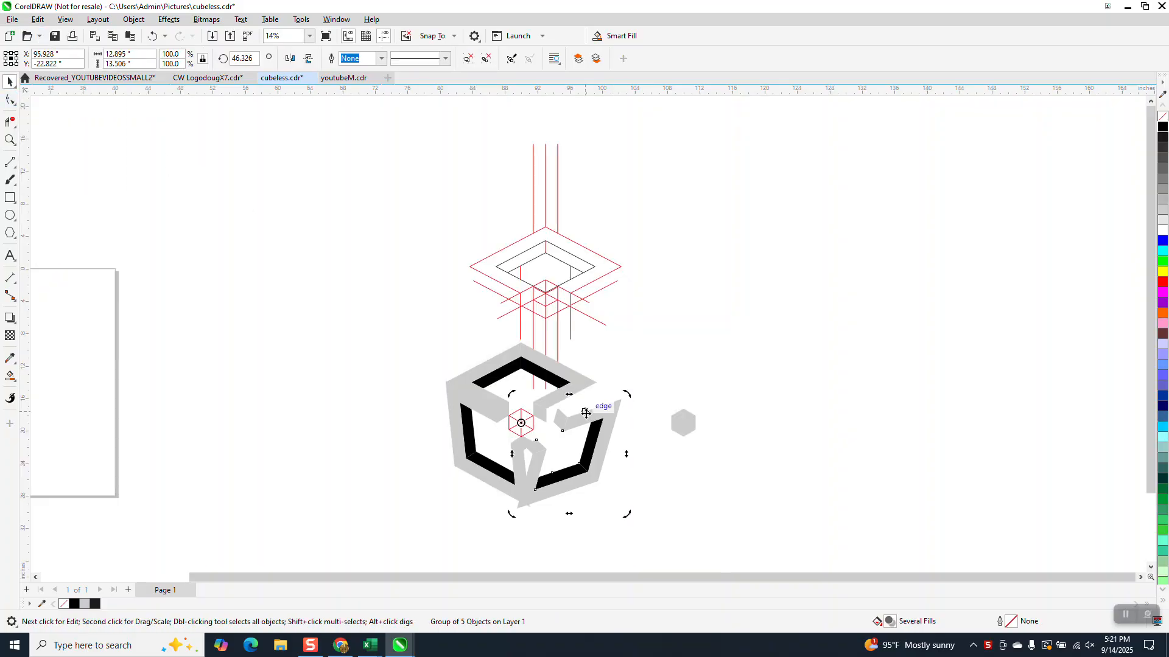
{"action": "mouse_move", "coordinate": [625, 395]}
{"action": "left_mouse_down"}
{"action": "mouse_move", "coordinate": [602, 378]}
{"action": "mouse_move", "coordinate": [620, 389]}
{"action": "left_mouse_up"}
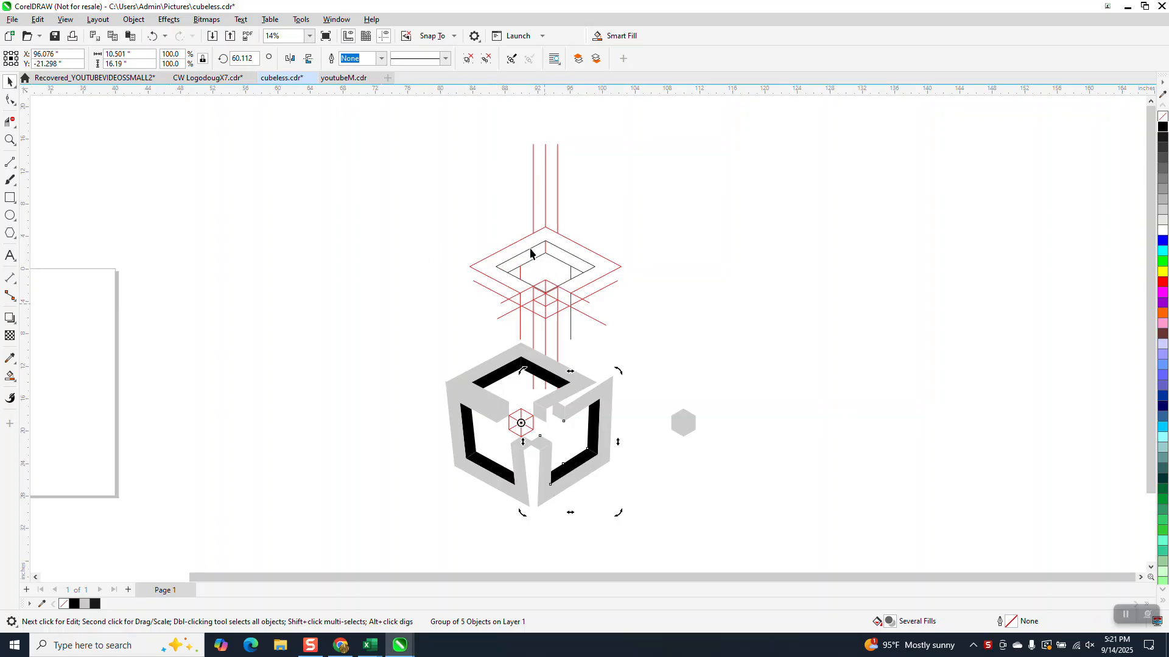
- Place a duplicate of the finished black-and-grey cube to the right of the page and delete the original from the page
{"action": "scroll", "coordinate": [553, 272], "scroll_direction": "down", "scroll_amount": 2}
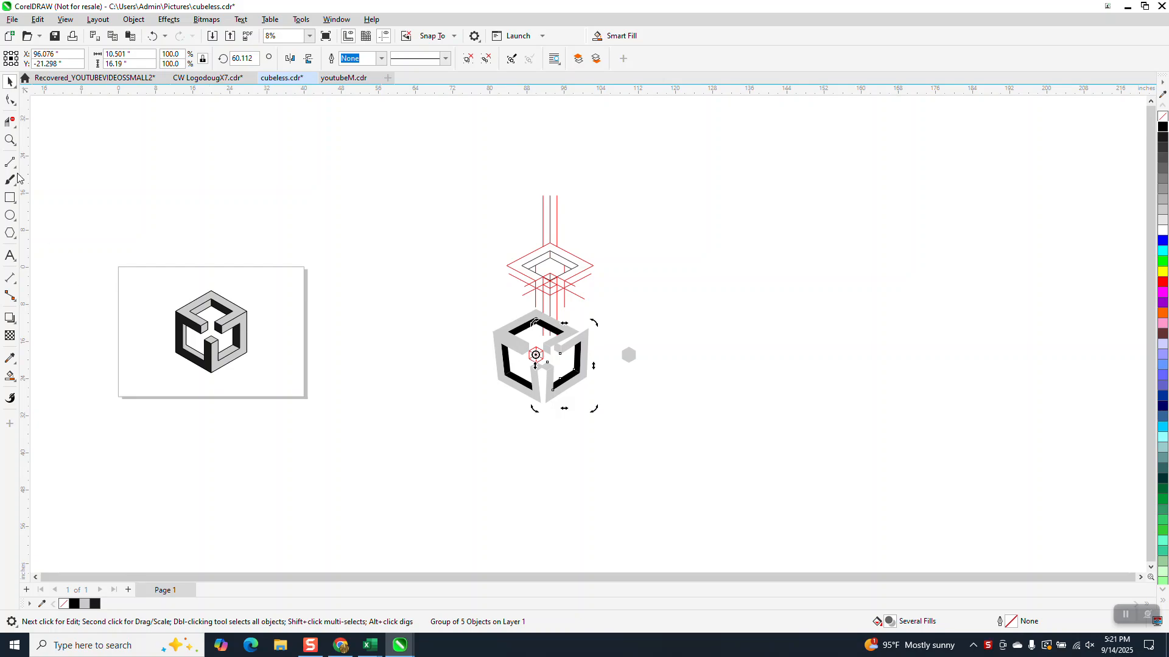
{"action": "left_click", "coordinate": [10, 140]}
{"action": "left_click_drag", "start_coordinate": [162, 277], "coordinate": [248, 368]}
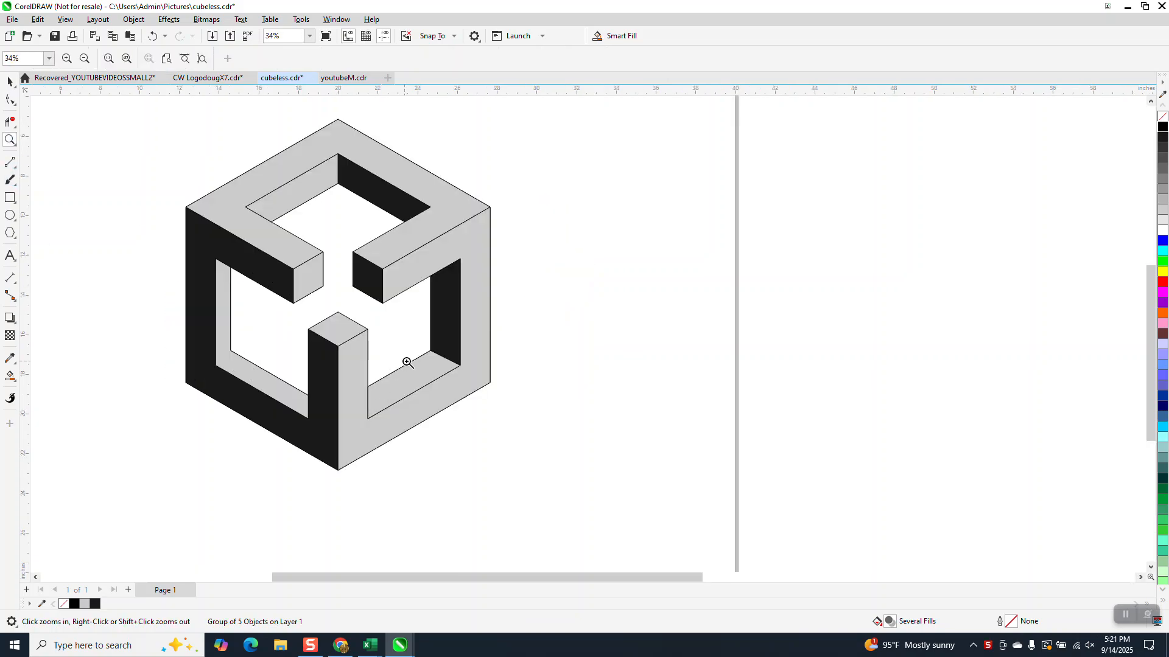
{"action": "scroll", "coordinate": [409, 358], "scroll_direction": "down", "scroll_amount": 2}
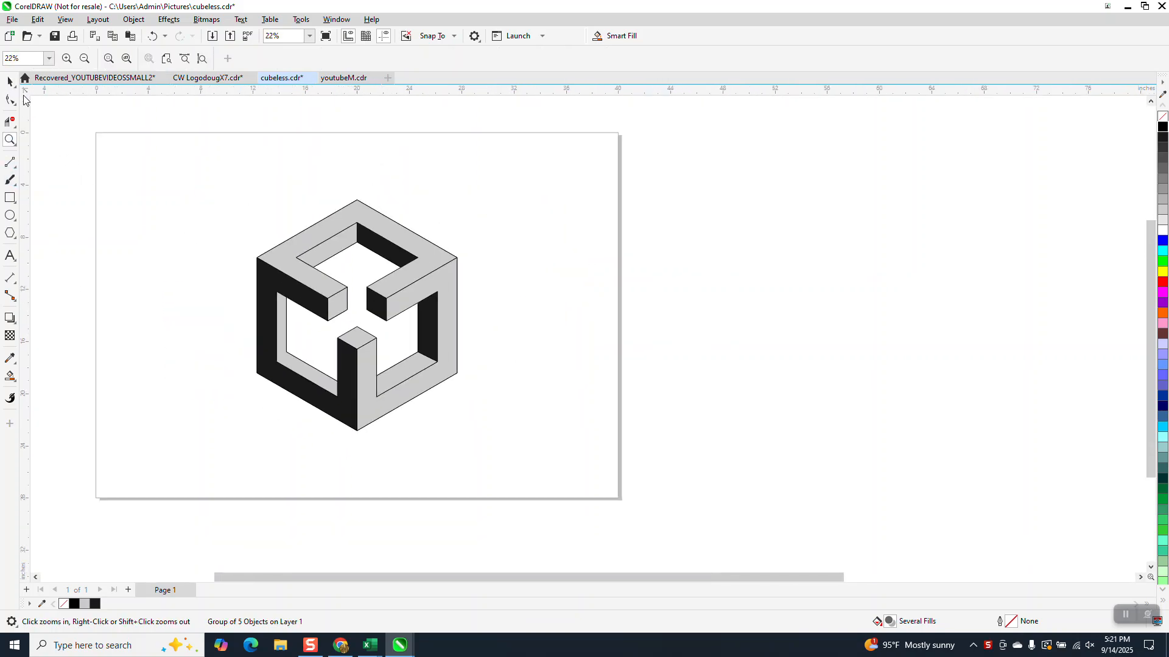
{"action": "left_click", "coordinate": [10, 81]}
{"action": "left_click_drag", "start_coordinate": [211, 177], "coordinate": [585, 432]}
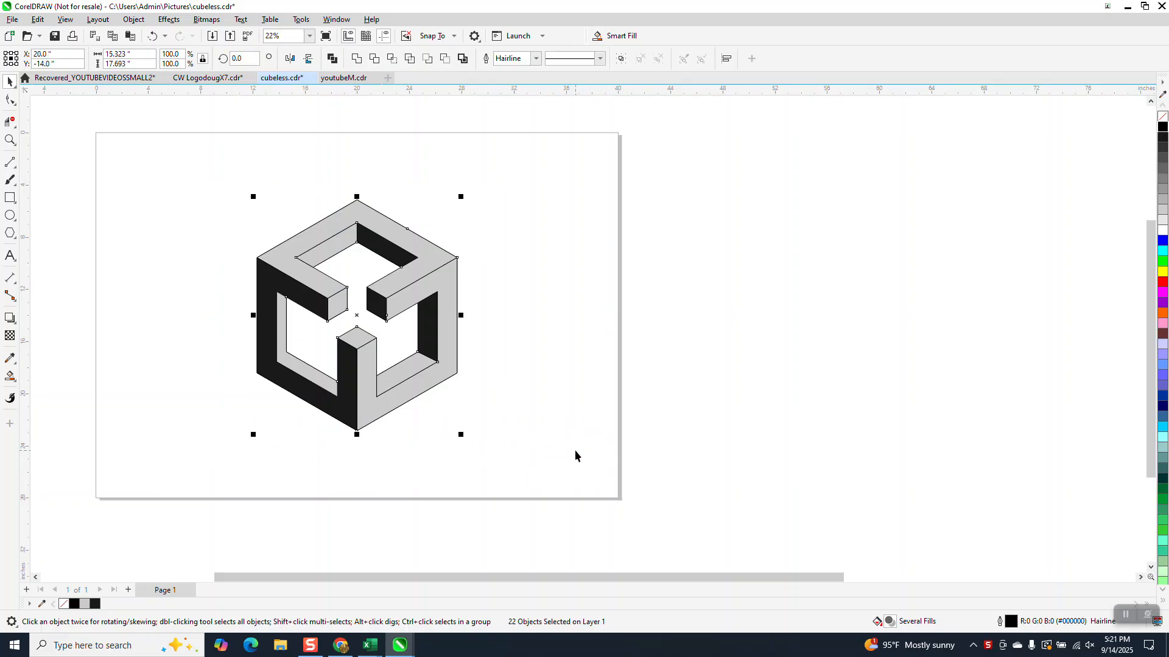
{"action": "key", "text": "KP_Add"}
{"action": "key", "text": "Right"}
{"action": "key", "text": "Right"}
{"action": "key", "text": "Right"}
{"action": "key", "text": "Right"}
{"action": "key", "text": "Right"}
{"action": "key", "text": "Right"}
{"action": "key", "text": "Right"}
{"action": "key", "text": "Right"}
{"action": "key", "text": "Right"}
{"action": "key", "text": "Right"}
{"action": "key", "text": "Right"}
{"action": "key", "text": "Right"}
{"action": "key", "text": "Right"}
{"action": "key", "text": "Right"}
{"action": "key", "text": "Right"}
{"action": "key", "text": "Right"}
{"action": "key", "text": "Right"}
{"action": "key", "text": "Right"}
{"action": "key", "text": "Right"}
{"action": "key", "text": "Right"}
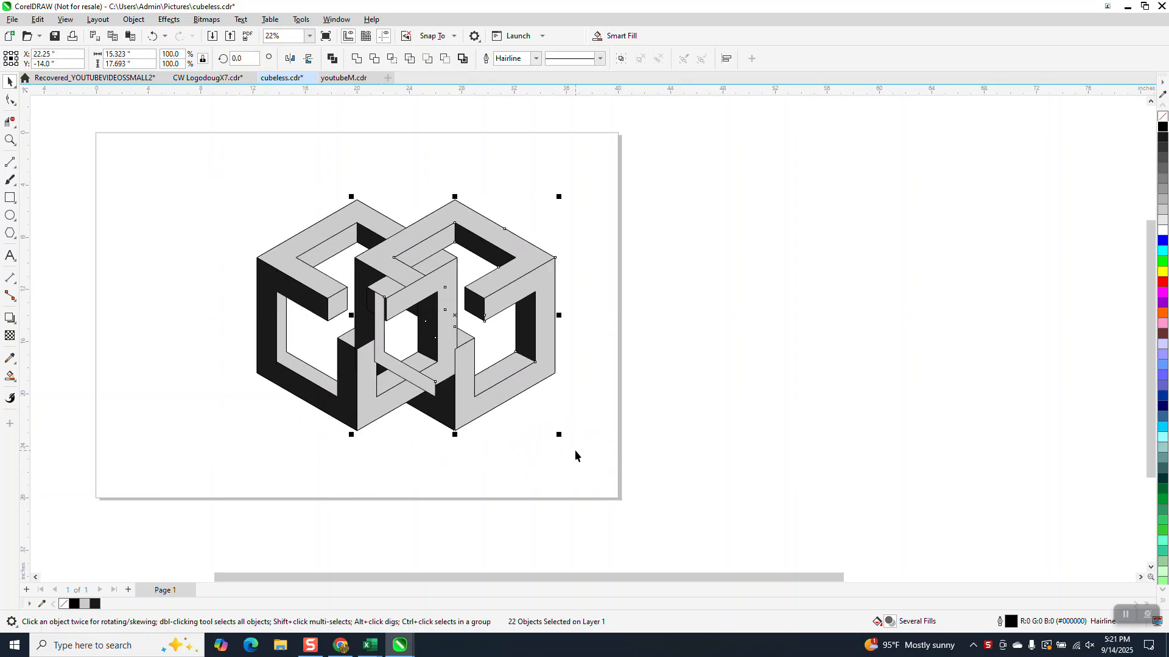
{"action": "key", "text": "Right"}
{"action": "key", "text": "Right"}
{"action": "key", "text": "Right"}
{"action": "key", "text": "Right"}
{"action": "key", "text": "Right"}
{"action": "key", "text": "Right"}
{"action": "key", "text": "Right"}
{"action": "key", "text": "Right"}
{"action": "key", "text": "Right"}
{"action": "key", "text": "Right"}
{"action": "key", "text": "Right"}
{"action": "key", "text": "Right"}
{"action": "key", "text": "Right"}
{"action": "key", "text": "Right"}
{"action": "key", "text": "Right"}
{"action": "key", "text": "Right"}
{"action": "key", "text": "Right"}
{"action": "key", "text": "Right"}
{"action": "key", "text": "Right"}
{"action": "left_click_drag", "start_coordinate": [181, 137], "coordinate": [513, 374]}
{"action": "key", "text": "Delete"}
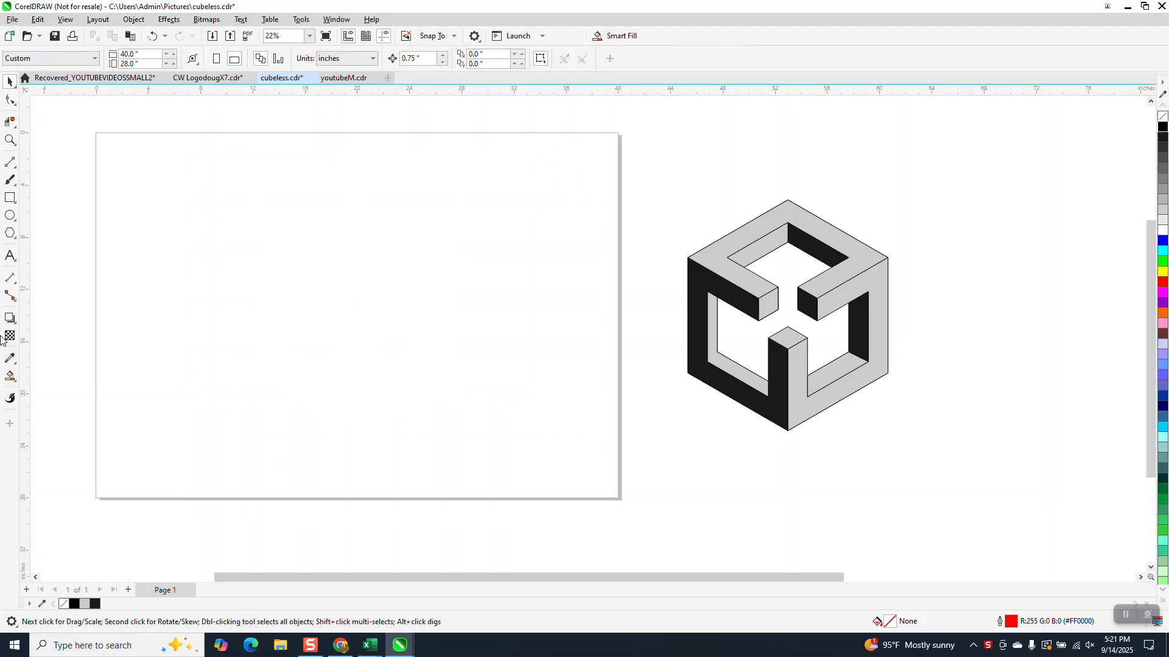
- Draw a six-sided polygon about 15.6 by 18 inches and center it on the page
{"action": "left_click", "coordinate": [13, 237]}
{"action": "left_click", "coordinate": [14, 237]}
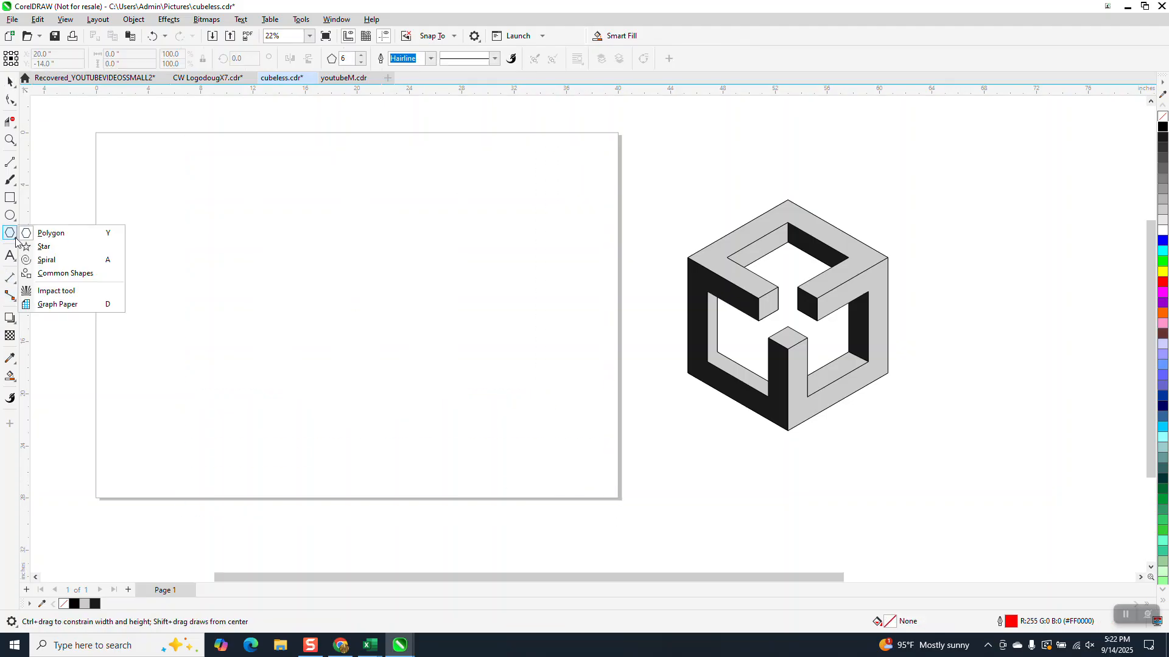
{"action": "left_click", "coordinate": [56, 235]}
{"action": "left_click_drag", "start_coordinate": [456, 213], "coordinate": [323, 447]}
{"action": "key", "text": "p"}
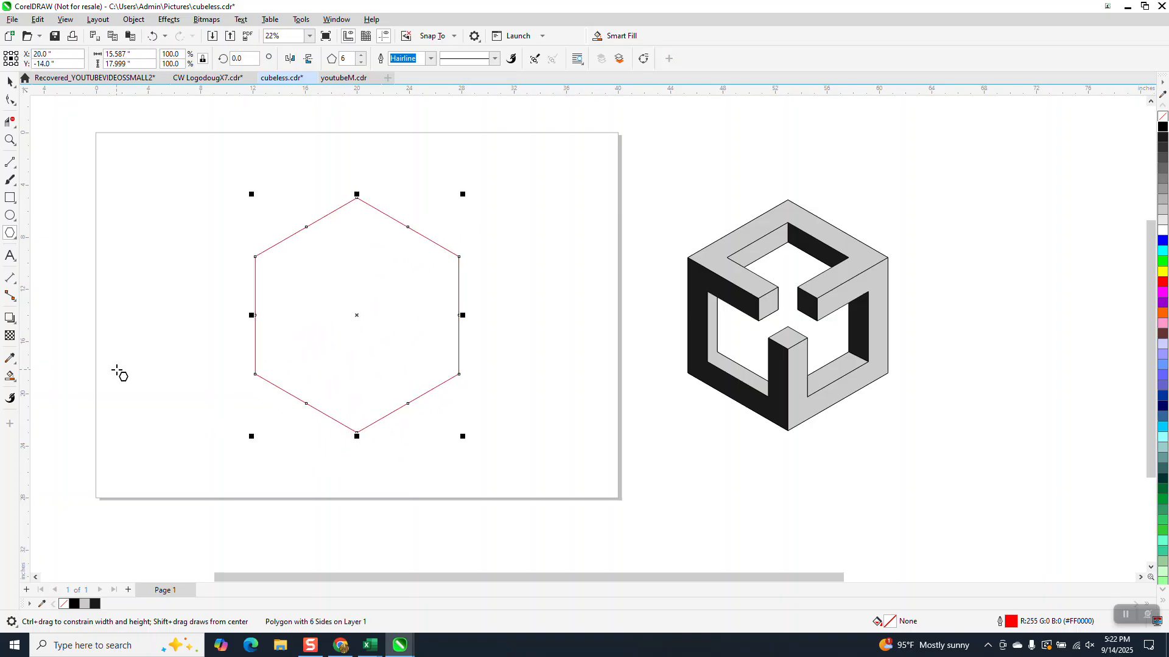
- Draw straight lines from the hexagon's center to its upper-left, upper-right and bottom corners to form a cube
{"action": "left_click", "coordinate": [17, 172]}
{"action": "left_click", "coordinate": [52, 174]}
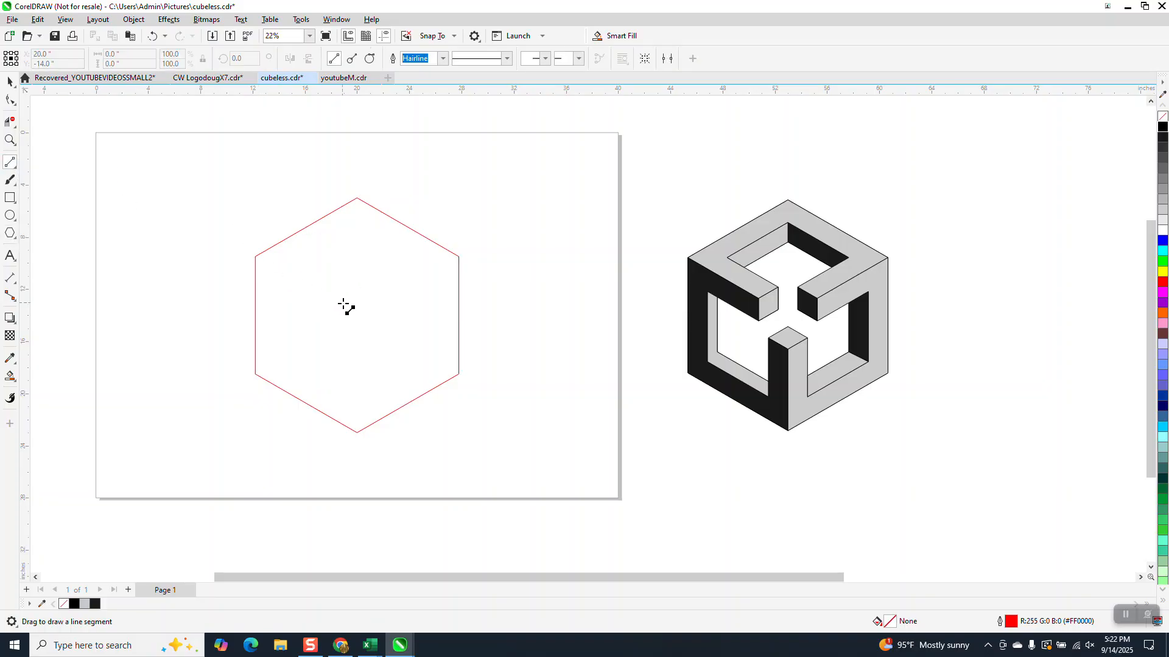
{"action": "left_click_drag", "start_coordinate": [357, 314], "coordinate": [255, 256]}
{"action": "left_click_drag", "start_coordinate": [428, 282], "coordinate": [357, 316]}
{"action": "left_click_drag", "start_coordinate": [357, 432], "coordinate": [358, 315]}
- Scale the whole cube outline down proportionally to about 10.3 by 11.9 inches
{"action": "key", "text": "space"}
{"action": "left_click_drag", "start_coordinate": [196, 169], "coordinate": [598, 470]}
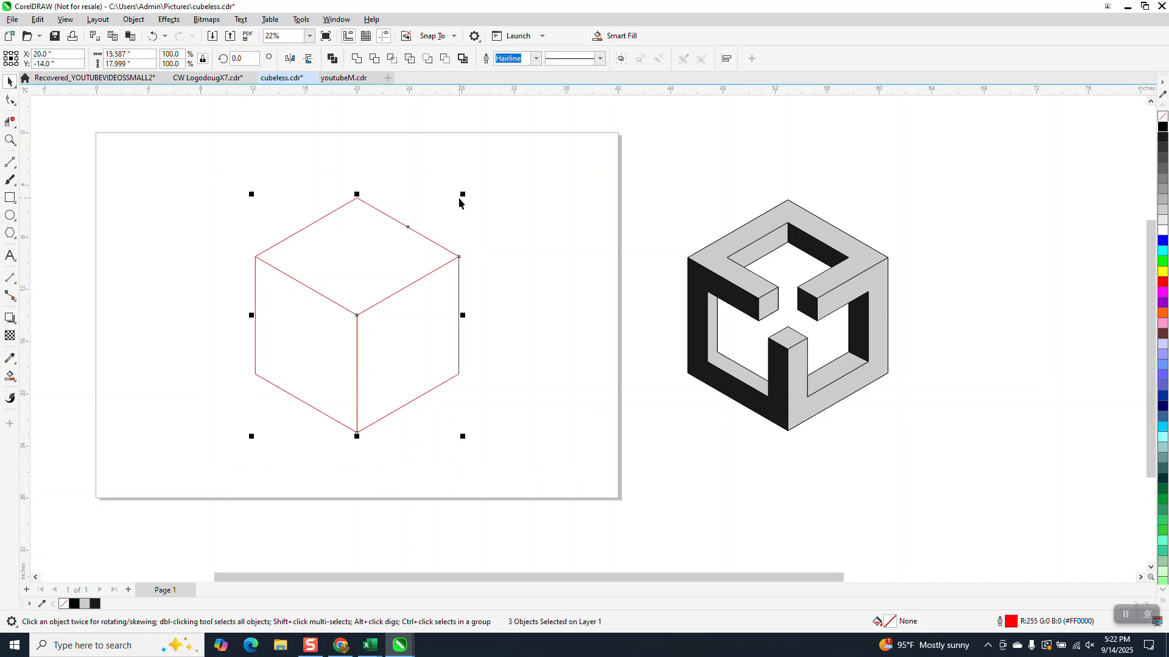
{"action": "left_click_drag", "start_coordinate": [210, 171], "coordinate": [602, 506]}
{"action": "left_click_drag", "start_coordinate": [462, 194], "coordinate": [394, 273]}
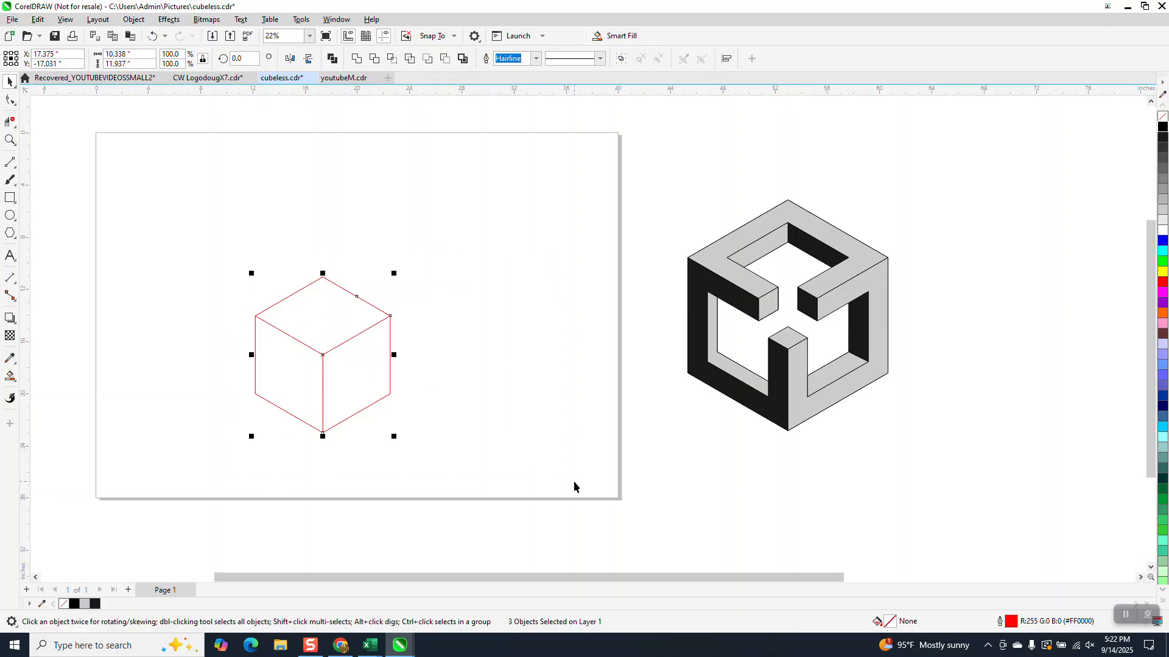
- Group the scaled cube outline and center it on the page
{"action": "key", "text": "ctrl+g"}
{"action": "key", "text": "p"}
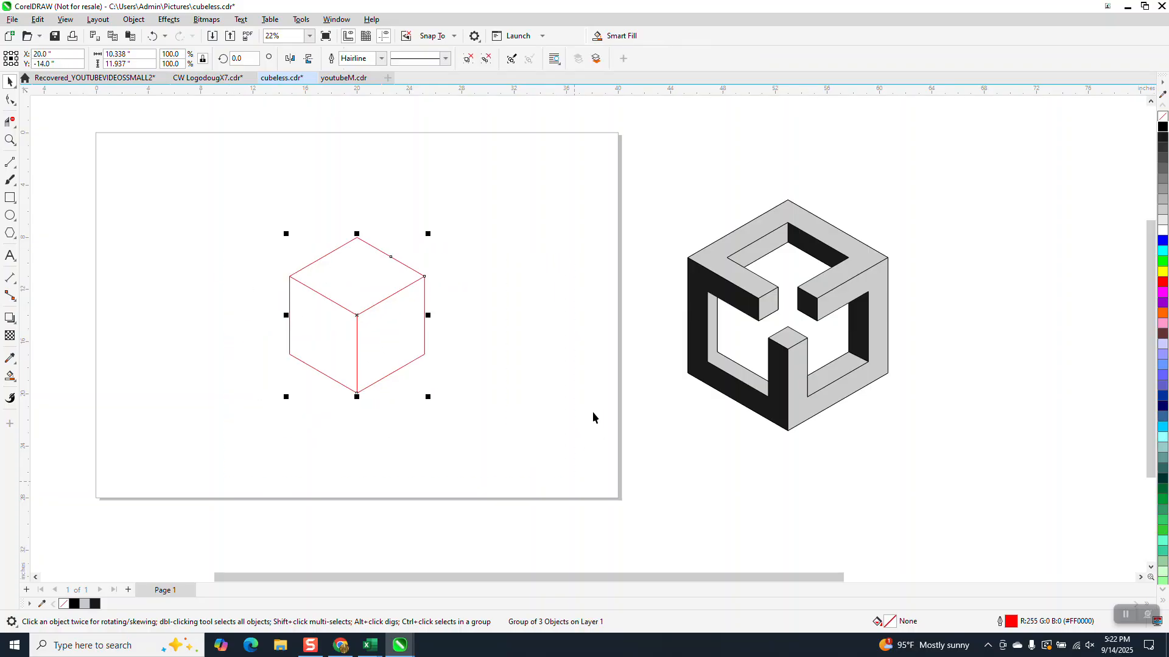
{"action": "left_click", "coordinate": [466, 201]}
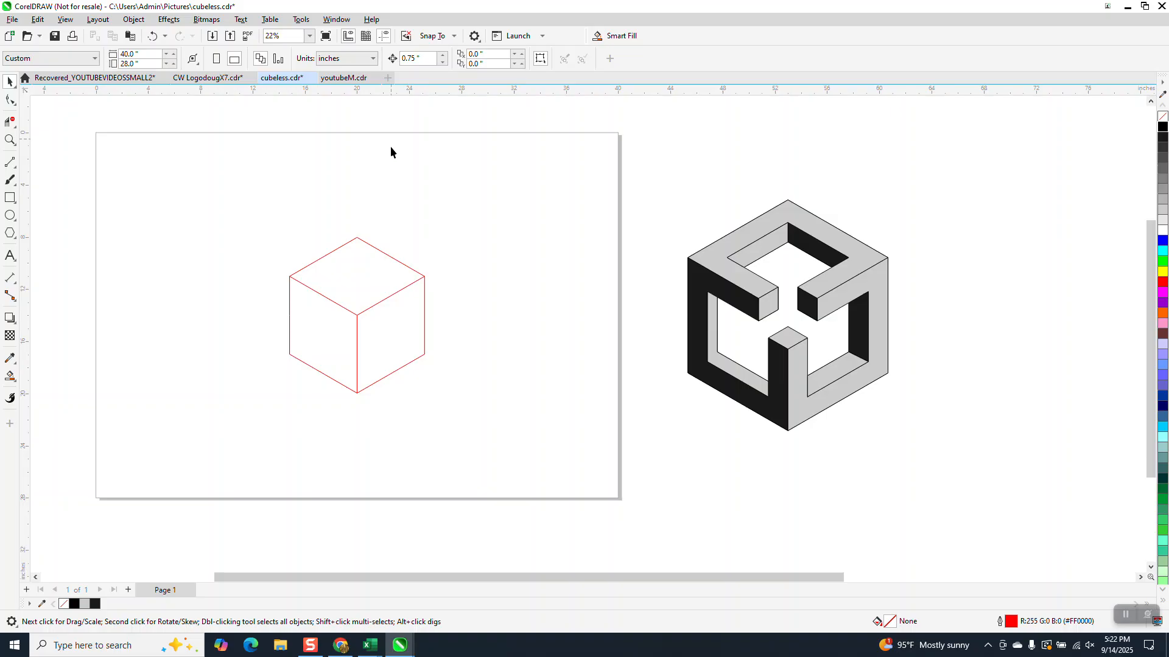
- Set the nudge distance to 12 inches and shift a grey Smart Fill copy of each of the cube's three faces left by it
{"action": "left_click", "coordinate": [357, 256]}
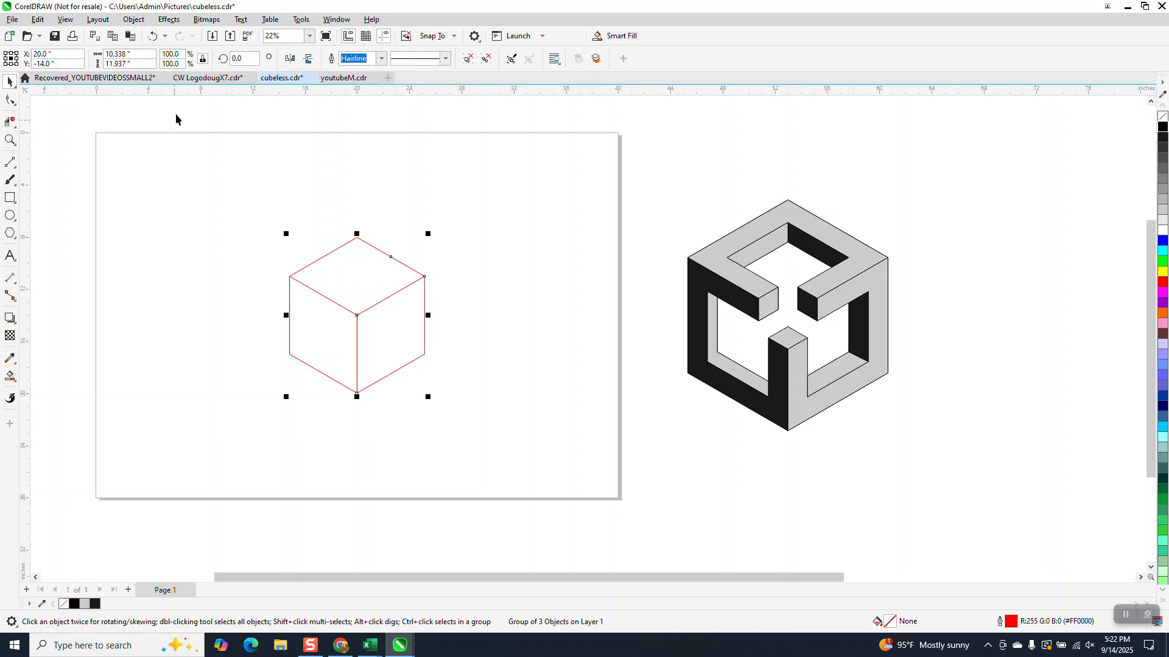
{"action": "left_click", "coordinate": [210, 114]}
{"action": "double_click", "coordinate": [422, 57]}
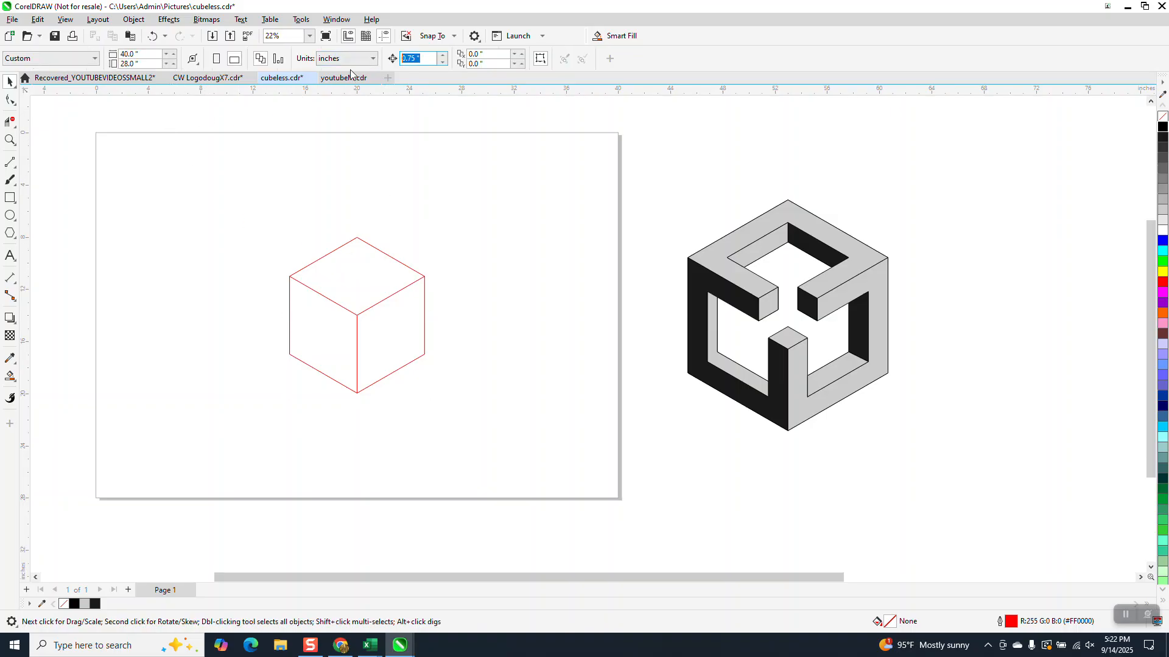
{"action": "type", "text": "12"}
{"action": "left_click", "coordinate": [10, 376]}
{"action": "left_click", "coordinate": [365, 268]}
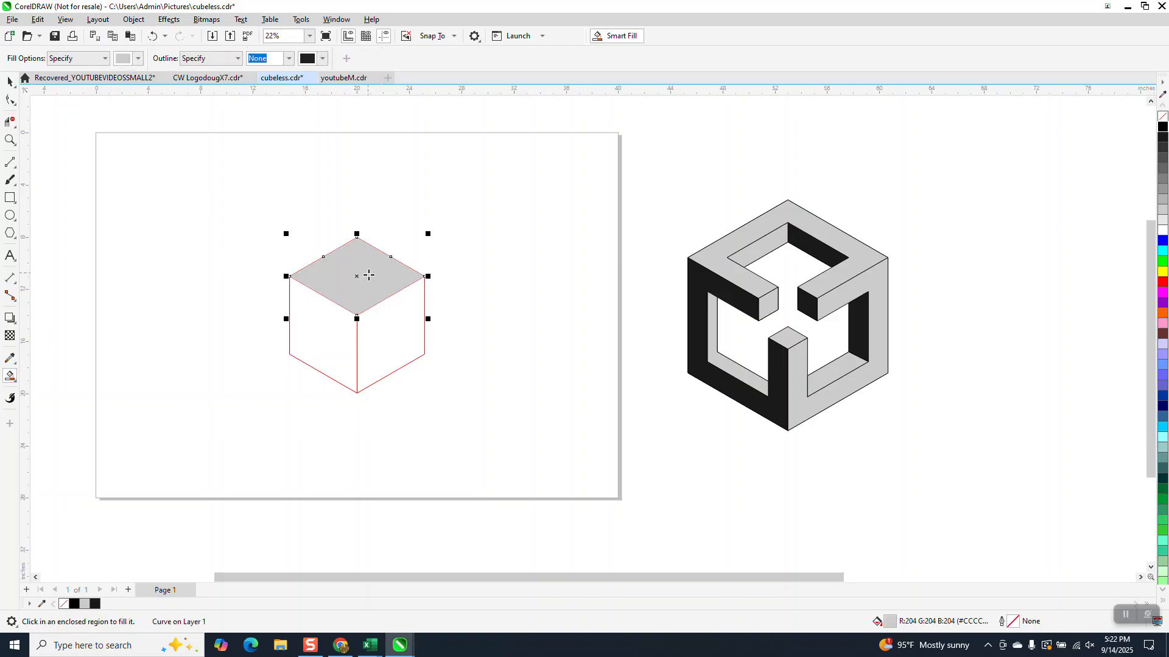
{"action": "key", "text": "Left"}
{"action": "left_click", "coordinate": [344, 336]}
{"action": "key", "text": "Left"}
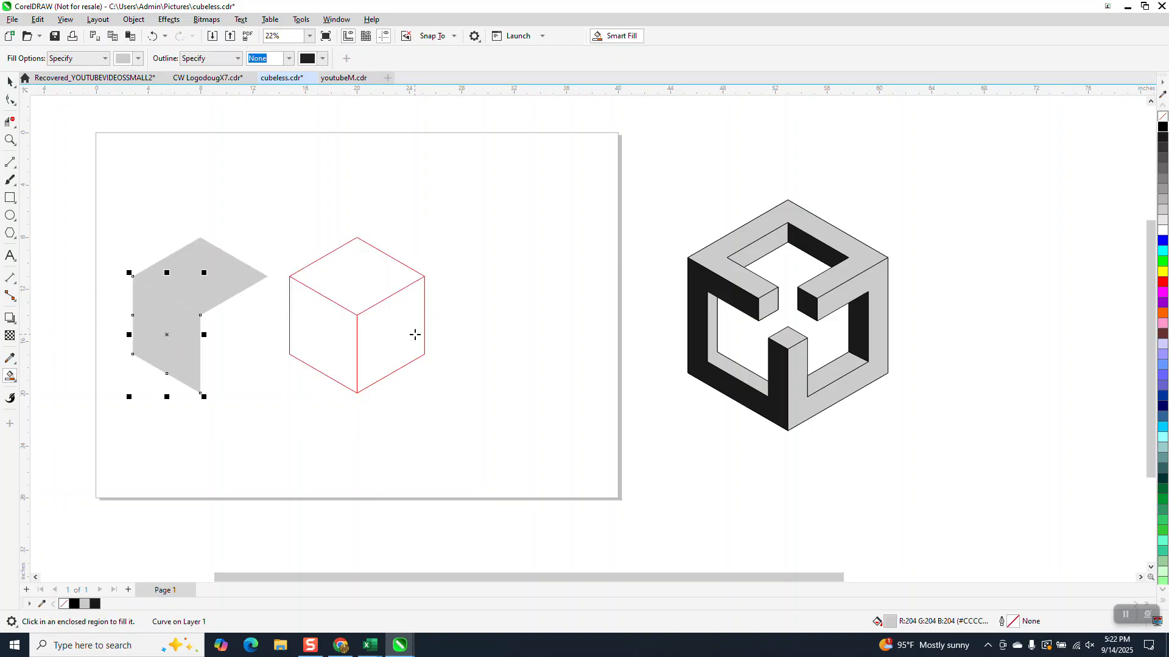
{"action": "left_click", "coordinate": [416, 334]}
{"action": "key", "text": "Left"}
- Remove the fill from the three copied cube faces and give them a black outline
{"action": "left_click", "coordinate": [10, 81]}
{"action": "left_click_drag", "start_coordinate": [111, 228], "coordinate": [326, 422]}
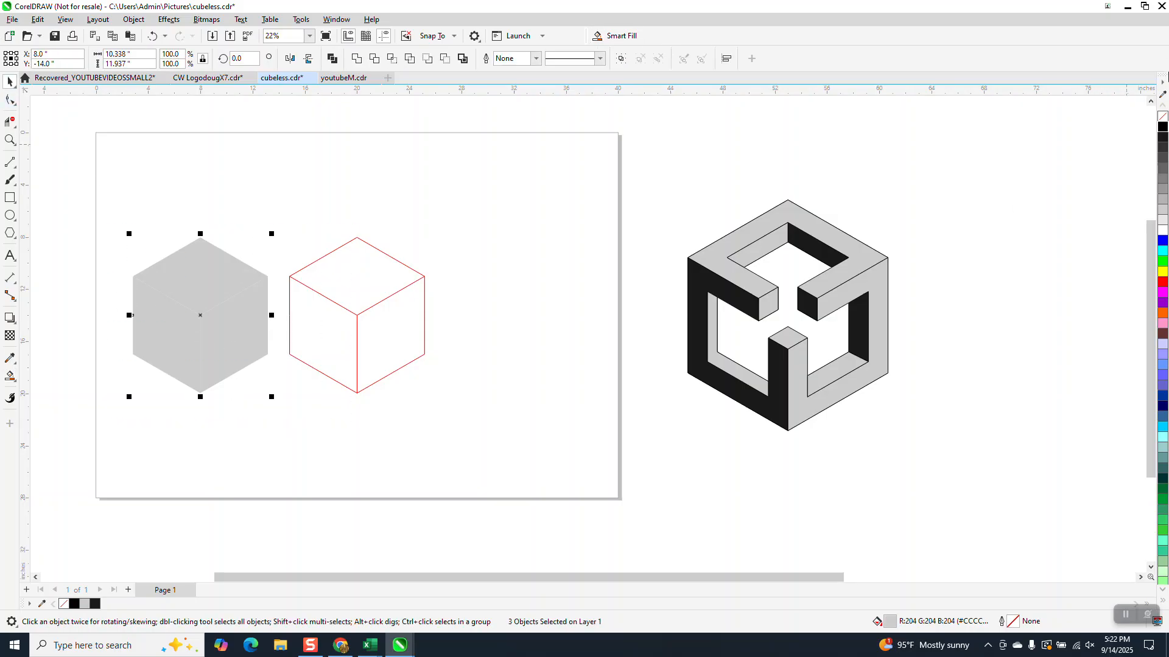
{"action": "left_click", "coordinate": [1162, 115]}
{"action": "right_click", "coordinate": [1163, 126]}
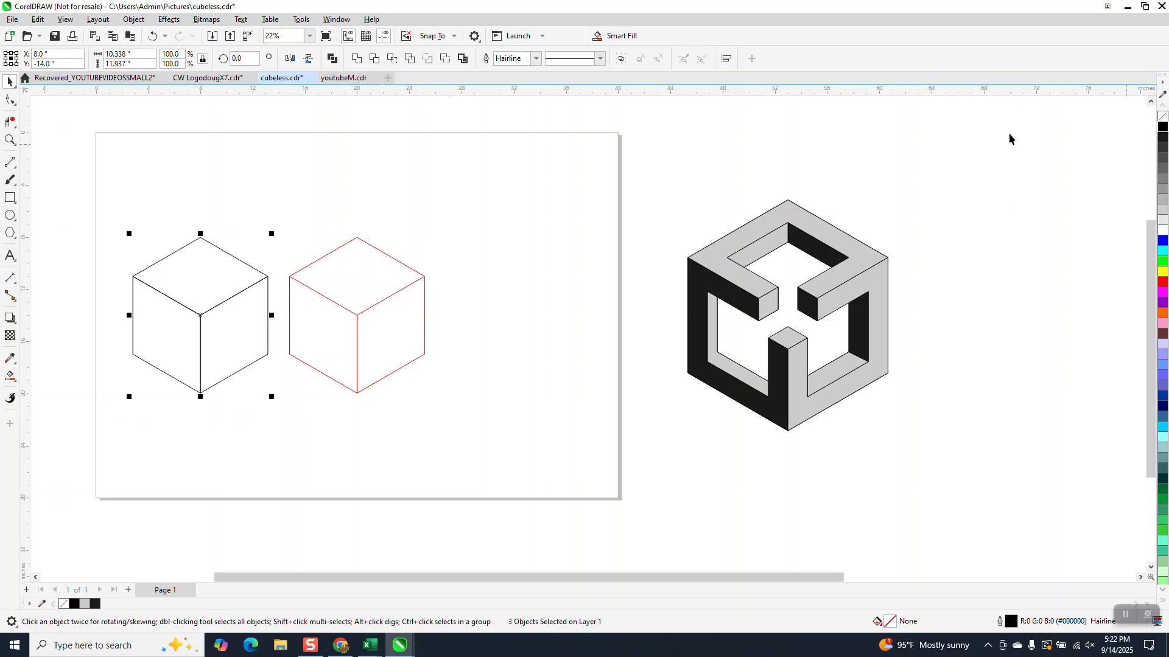
- Group the three black-outlined cube faces
{"action": "left_click", "coordinate": [133, 19]}
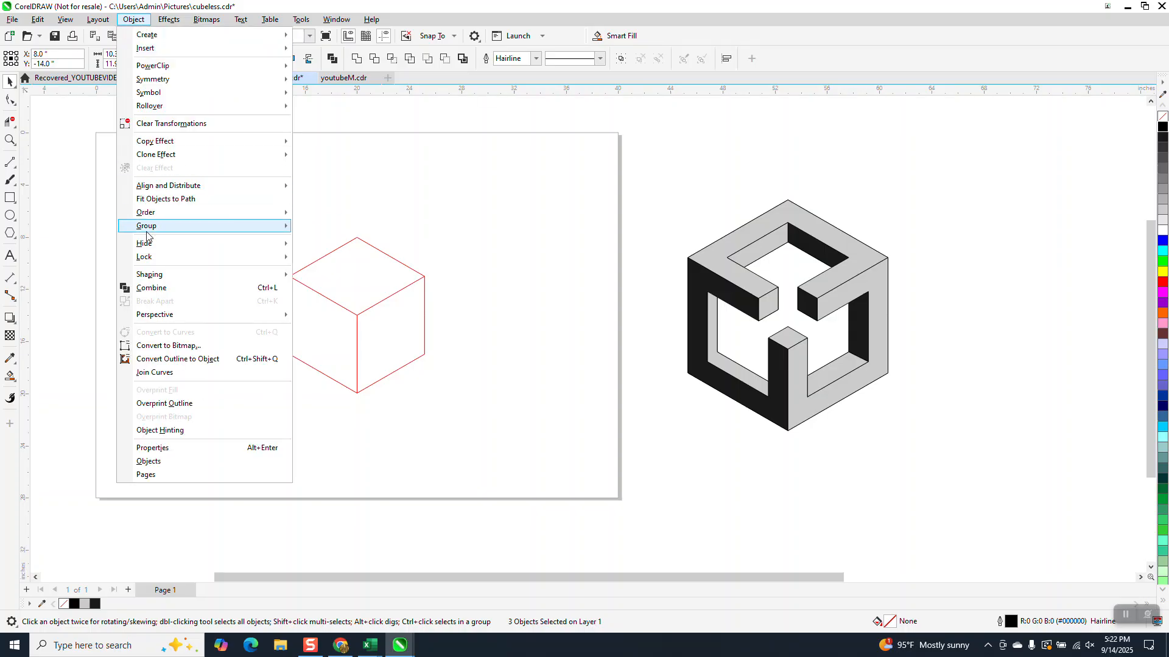
{"action": "mouse_move", "coordinate": [155, 226]}
{"action": "left_click", "coordinate": [308, 225]}
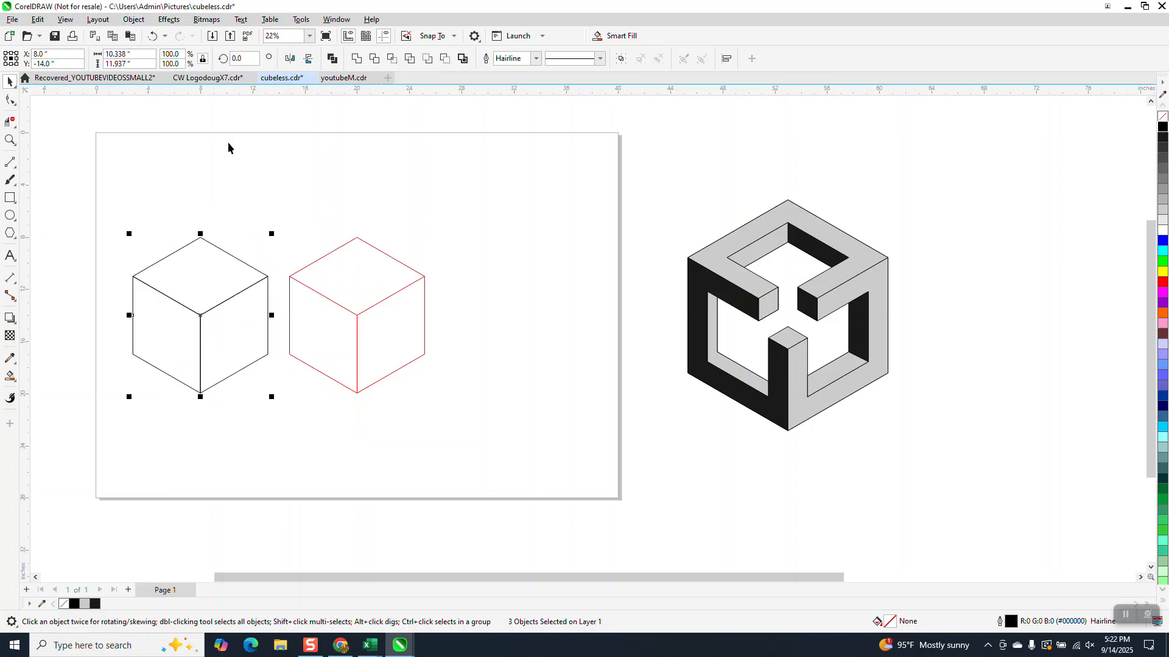
- Apply a one-step inside contour with a 1.0 inch offset to the grouped cube faces
{"action": "left_click", "coordinate": [168, 18]}
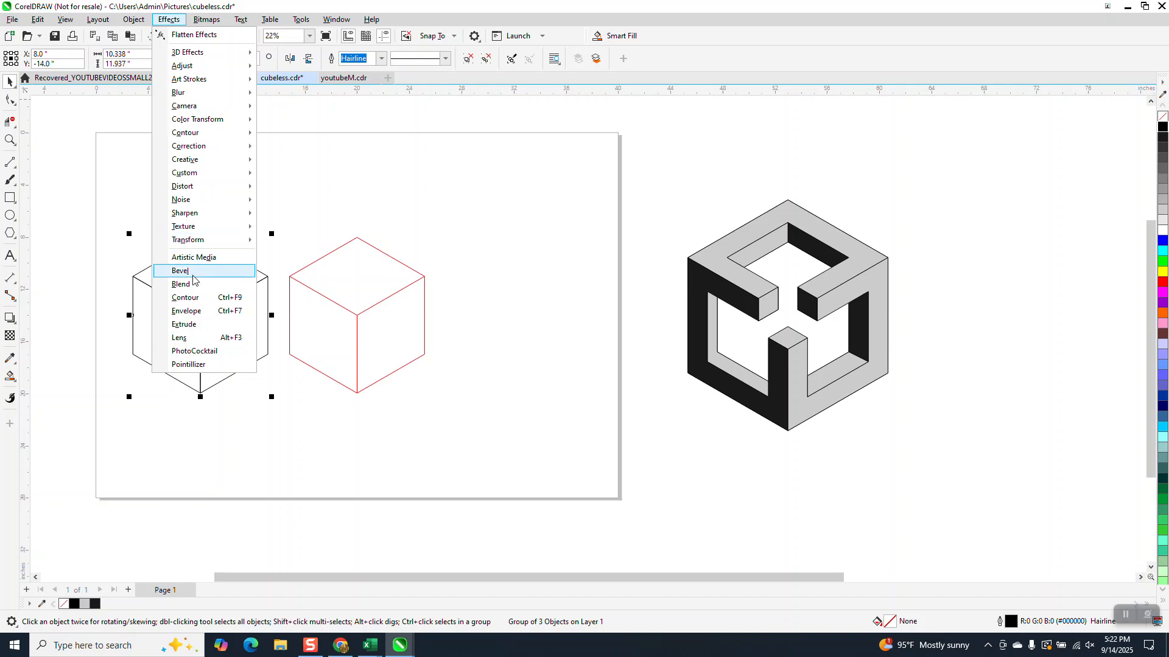
{"action": "left_click", "coordinate": [196, 299]}
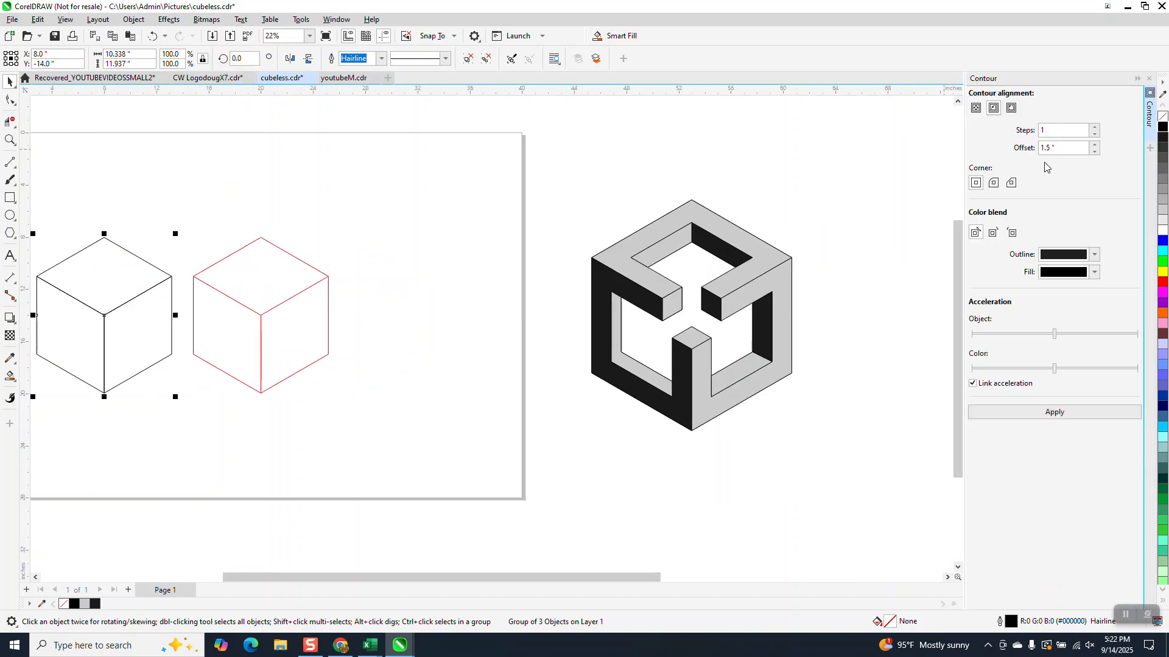
{"action": "left_click", "coordinate": [1054, 412]}
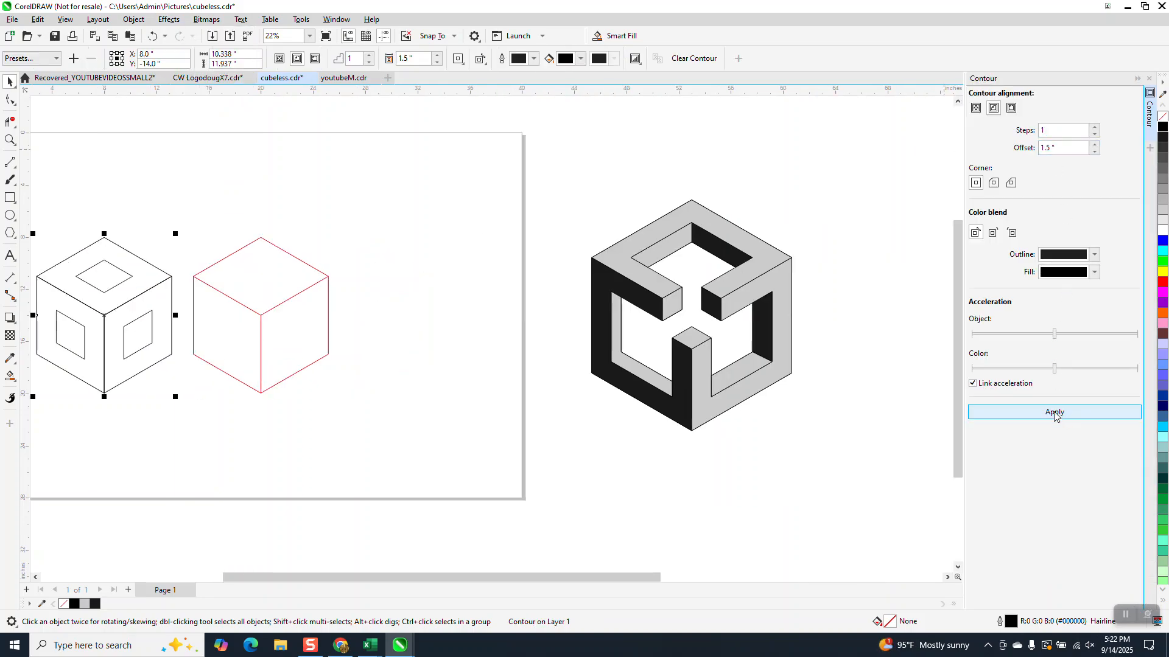
{"action": "left_click", "coordinate": [152, 36]}
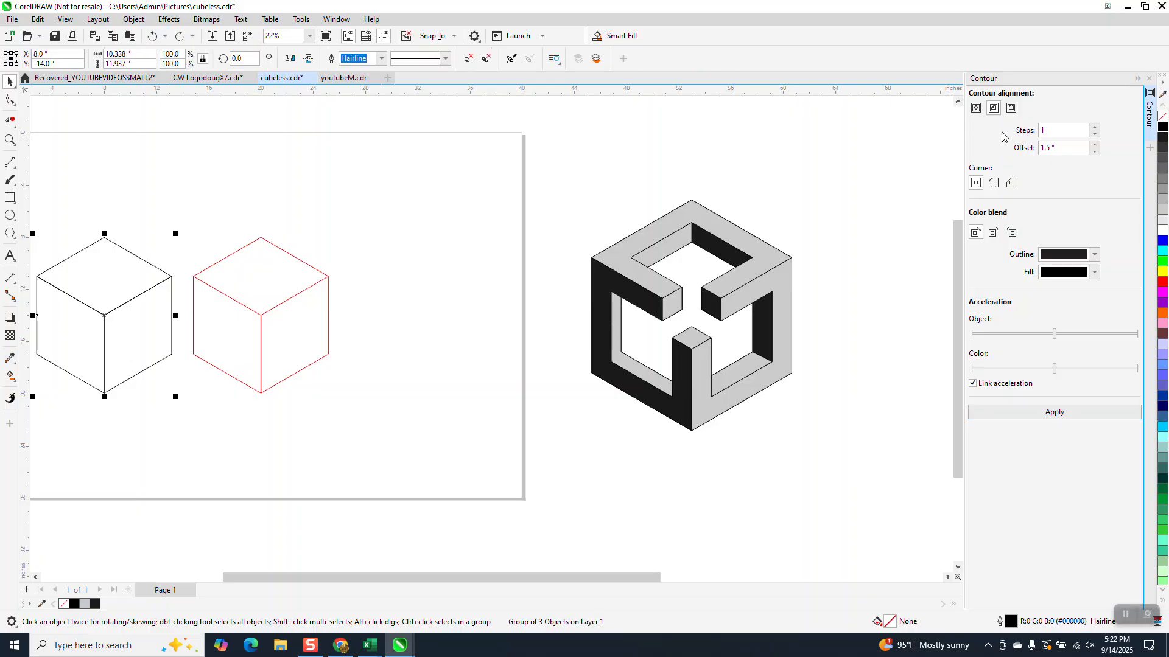
{"action": "left_click", "coordinate": [1065, 150]}
{"action": "type", "text": "1"}
{"action": "key", "text": "Return"}
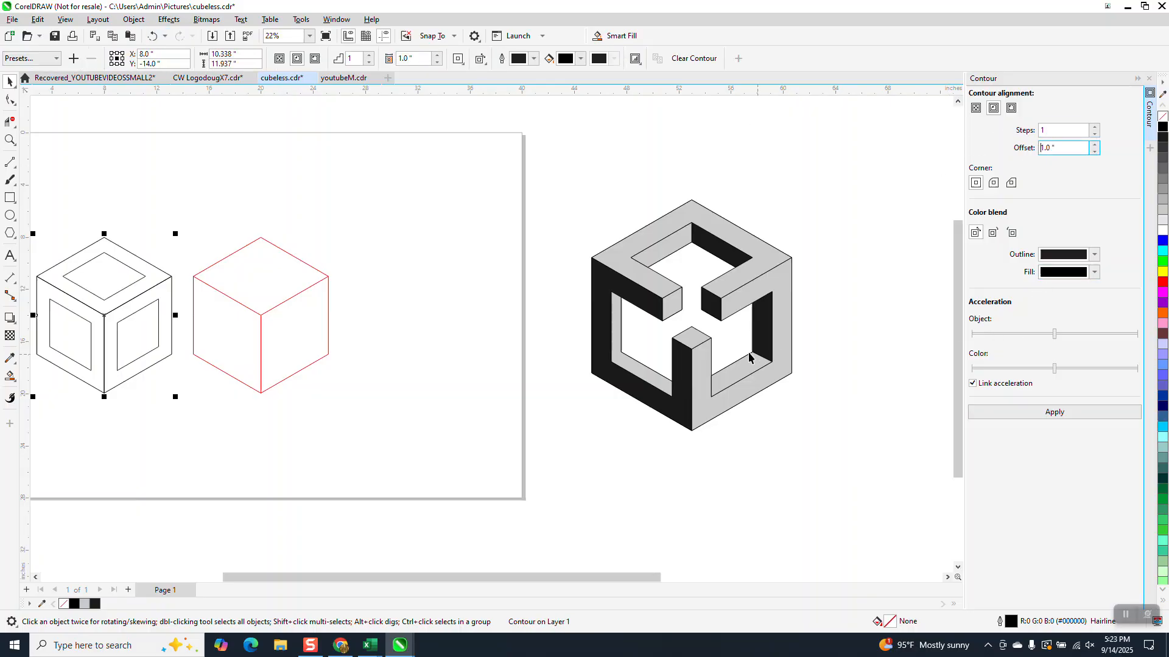
- Break the contour apart and move the inner face outlines 12 inches right onto the red cube
{"action": "scroll", "coordinate": [687, 359], "scroll_direction": "down", "scroll_amount": 1}
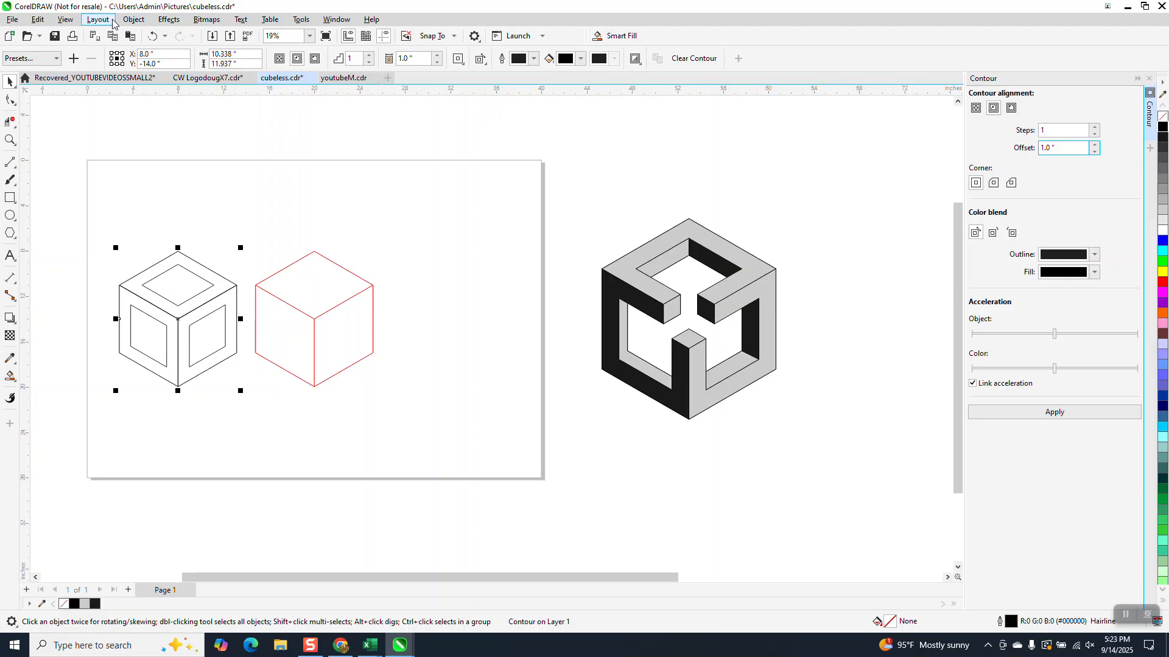
{"action": "left_click", "coordinate": [132, 20]}
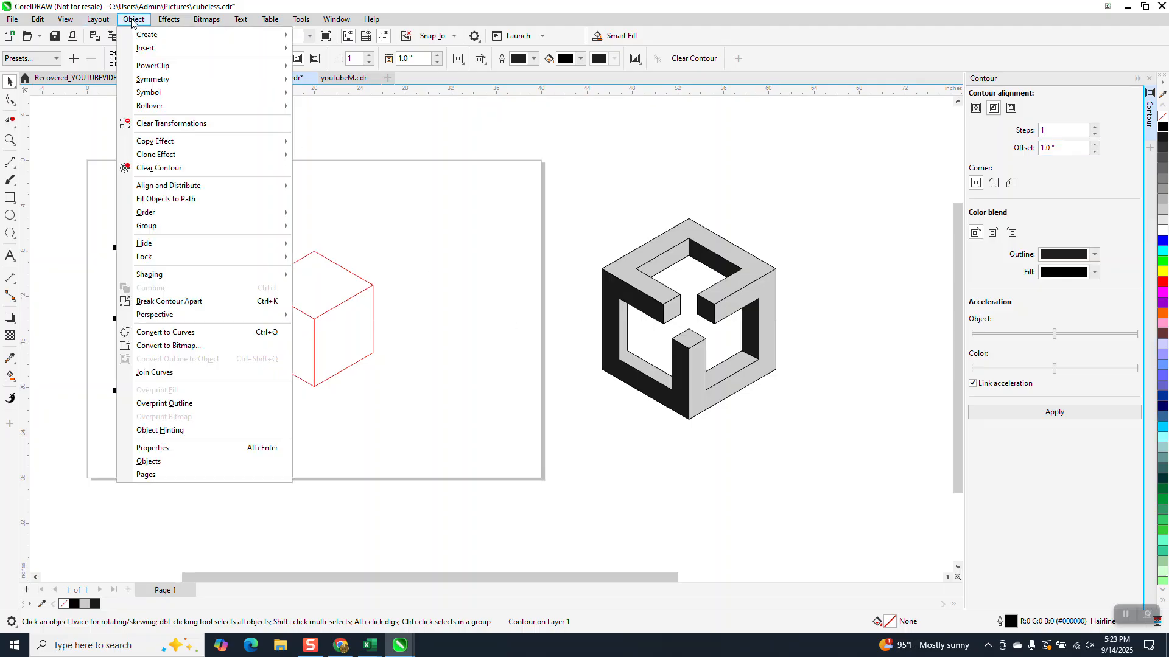
{"action": "left_click", "coordinate": [169, 301]}
{"action": "left_click", "coordinate": [182, 272]}
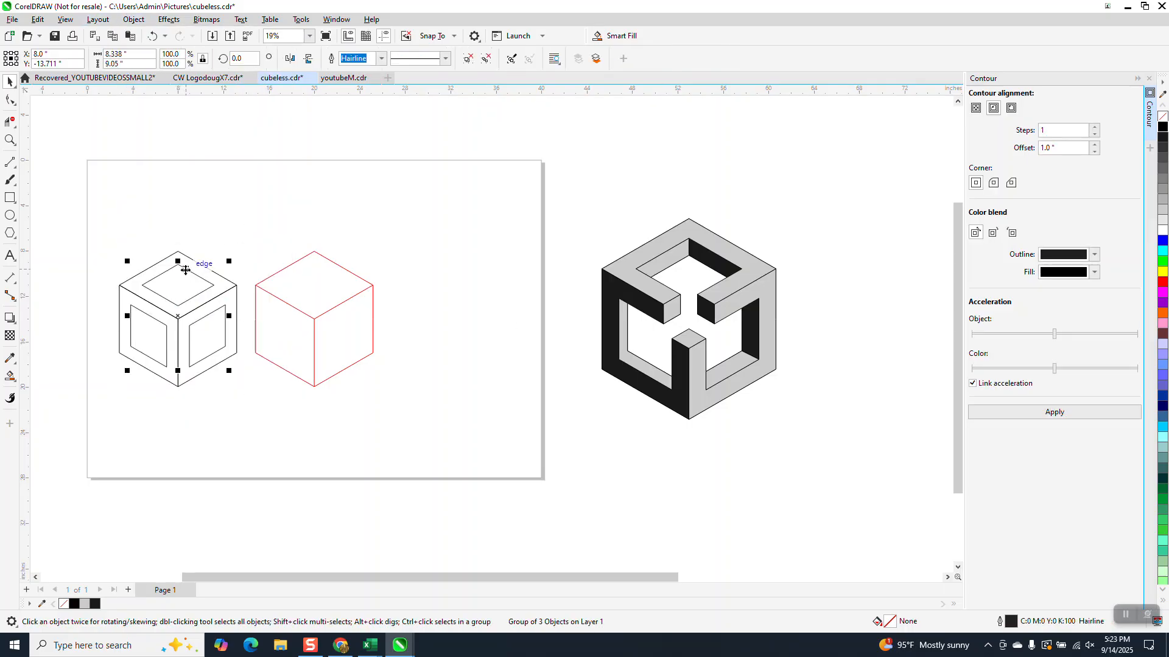
{"action": "key", "text": "Right"}
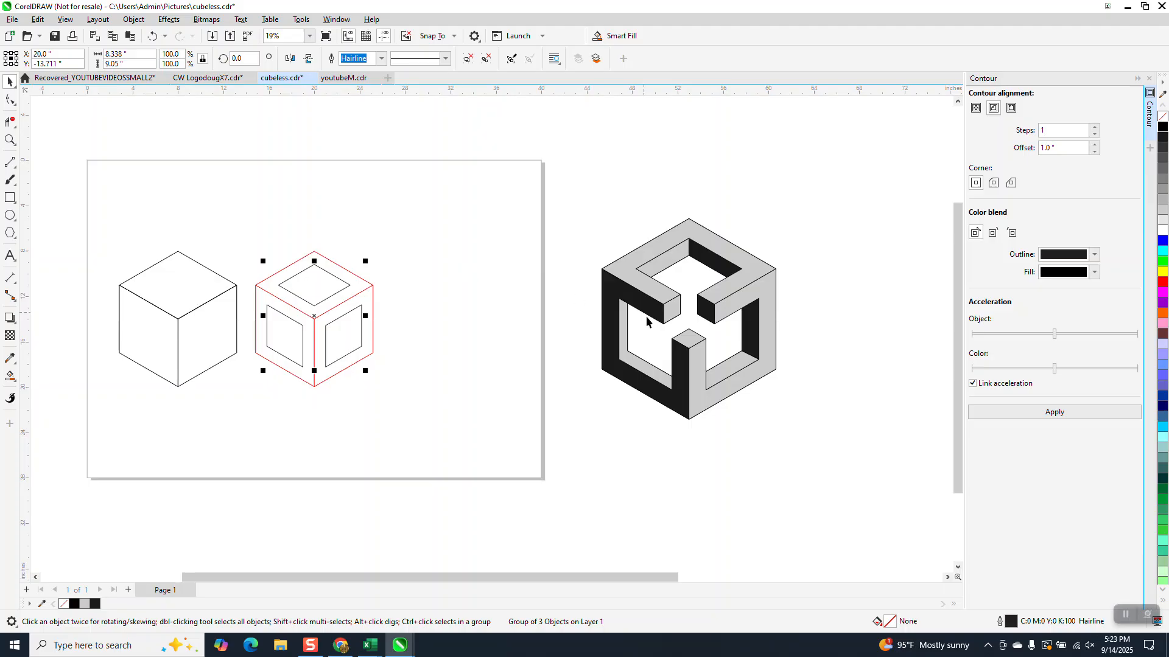
- Ungroup the three inner face outlines on the red cube and deselect them
{"action": "left_click", "coordinate": [139, 20]}
{"action": "mouse_move", "coordinate": [277, 226]}
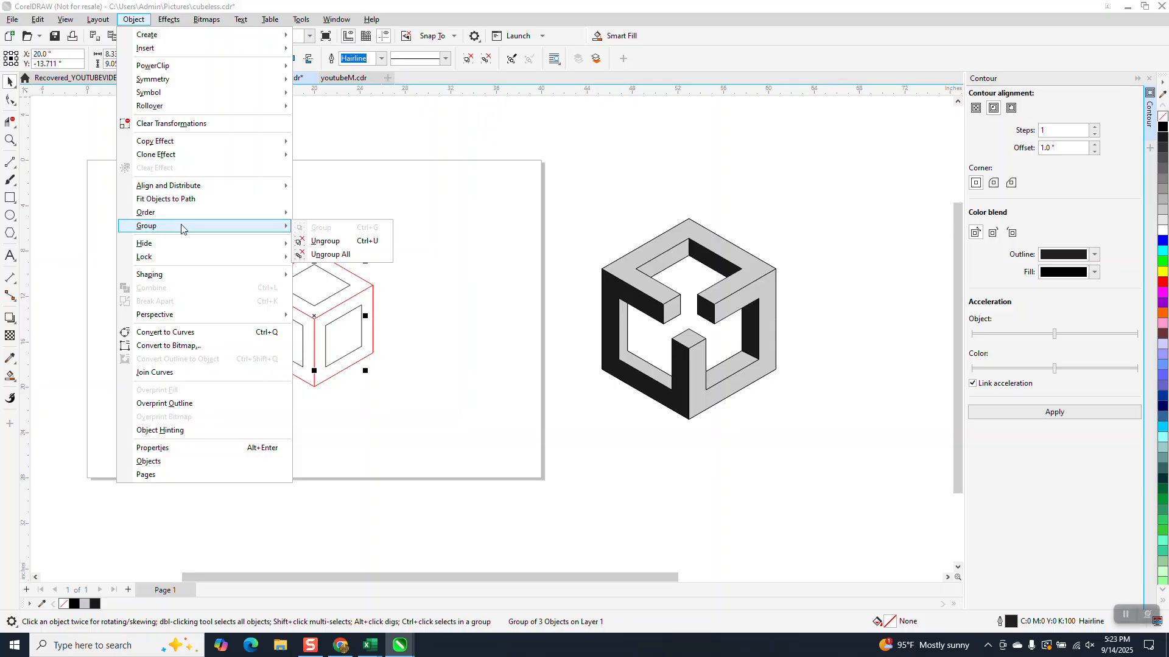
{"action": "left_click", "coordinate": [324, 241]}
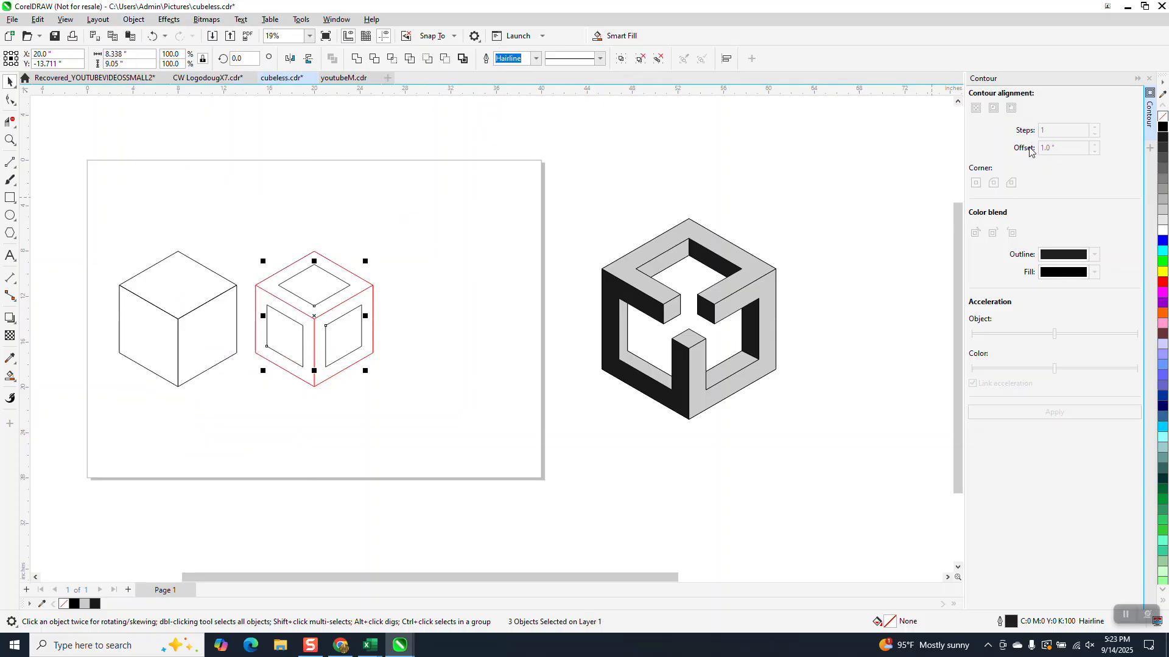
{"action": "left_click", "coordinate": [420, 240]}
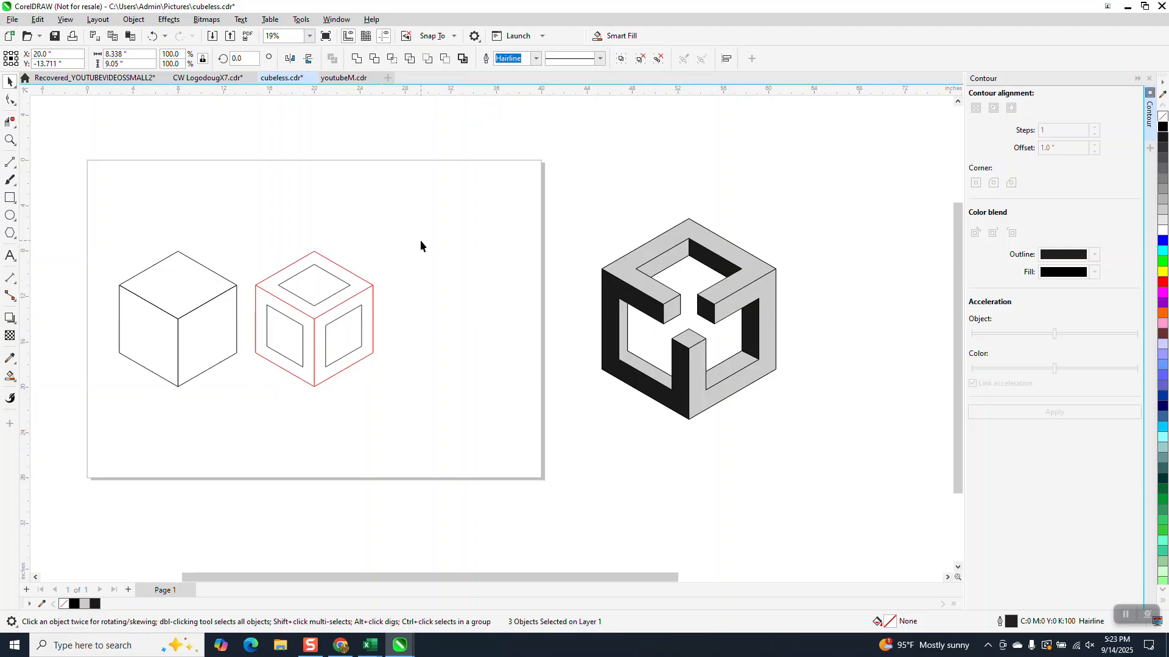
{"action": "left_click", "coordinate": [344, 281]}
{"action": "key", "text": "ctrl+d"}
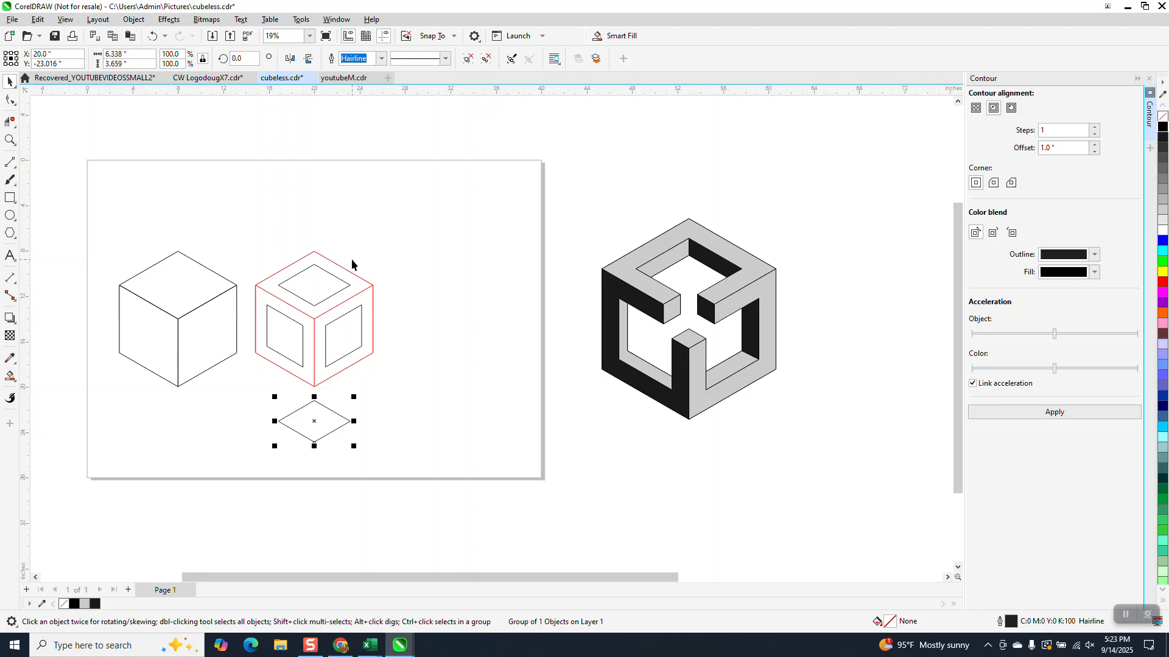
{"action": "key", "text": "ctrl+z"}
- Set the nudge distance to 1 inch and place a copy of the top face's inner outline 1 inch lower
{"action": "left_click", "coordinate": [426, 128]}
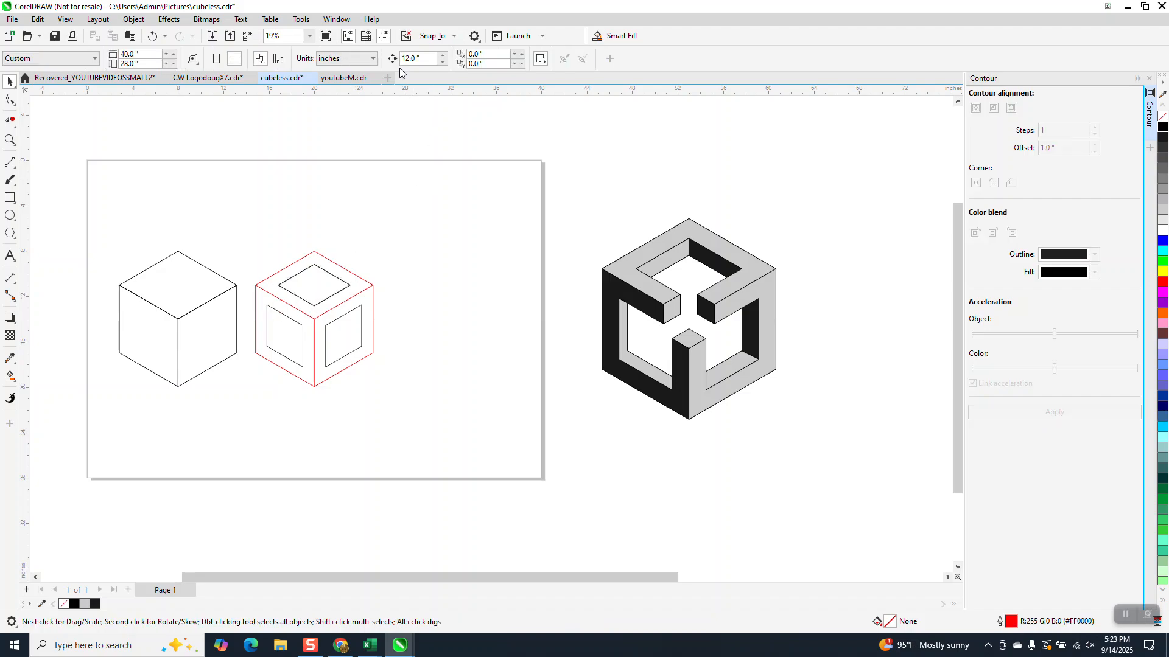
{"action": "double_click", "coordinate": [422, 58]}
{"action": "type", "text": "1"}
{"action": "key", "text": "Return"}
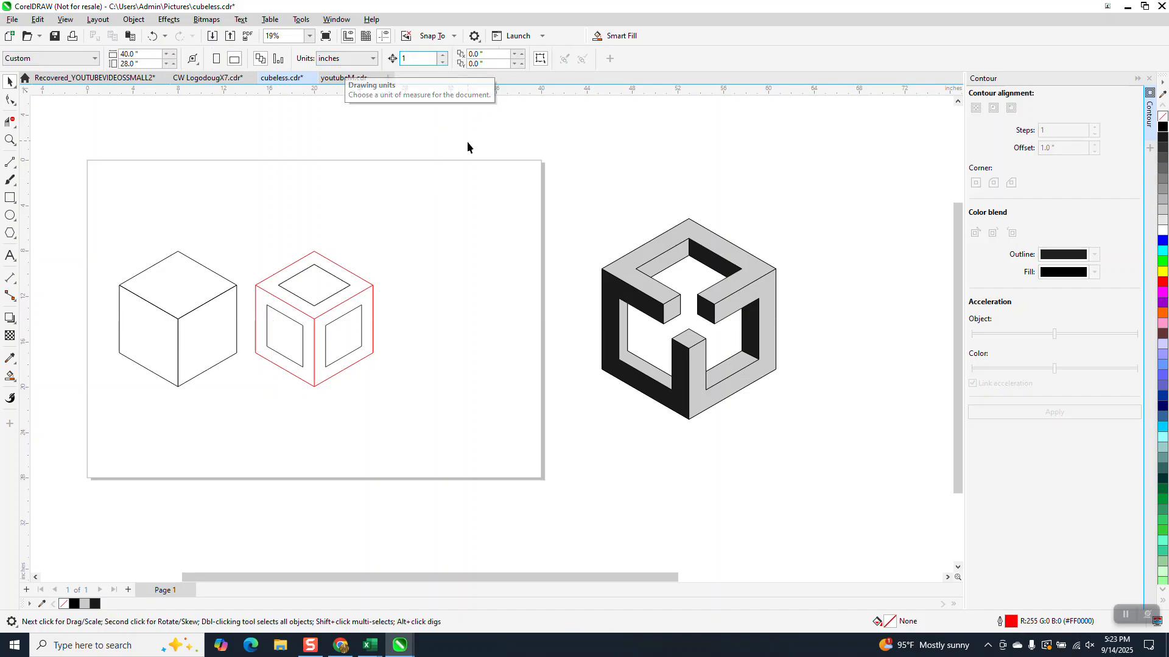
{"action": "left_click", "coordinate": [329, 275]}
{"action": "key", "text": "Down"}
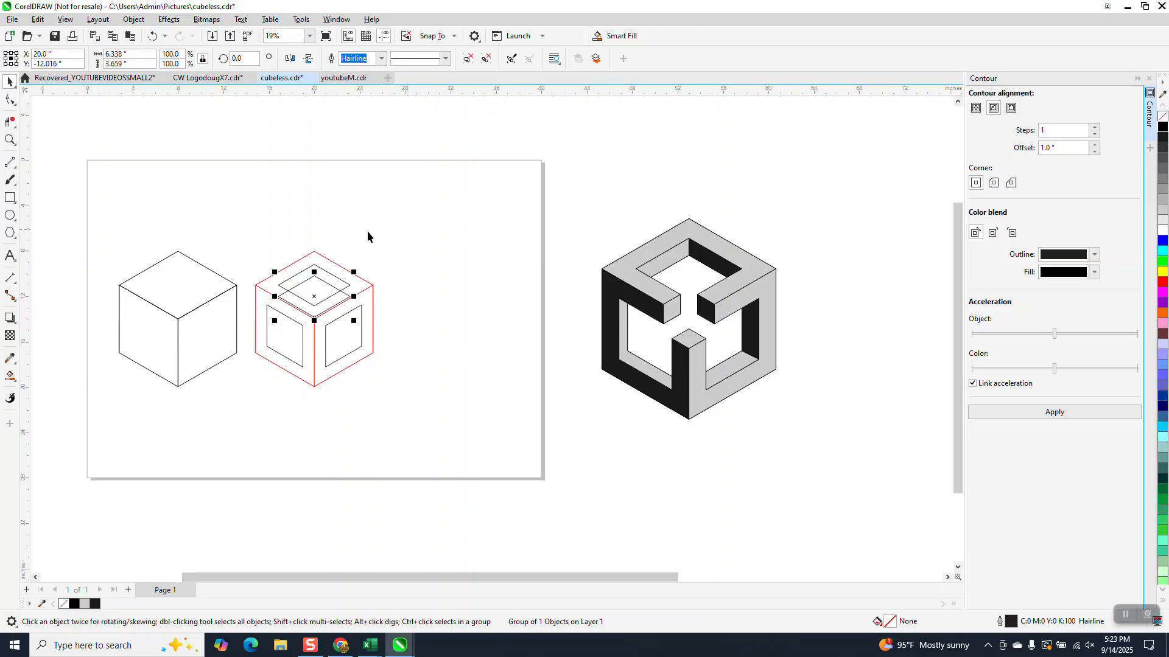
- Set the nudge distance to 0.5 inches and offset a copy of the left face's inner outline 0.5 inches up and 0.5 inches right
{"action": "left_click", "coordinate": [9, 140]}
{"action": "left_click_drag", "start_coordinate": [239, 222], "coordinate": [481, 392]}
{"action": "left_click", "coordinate": [10, 81]}
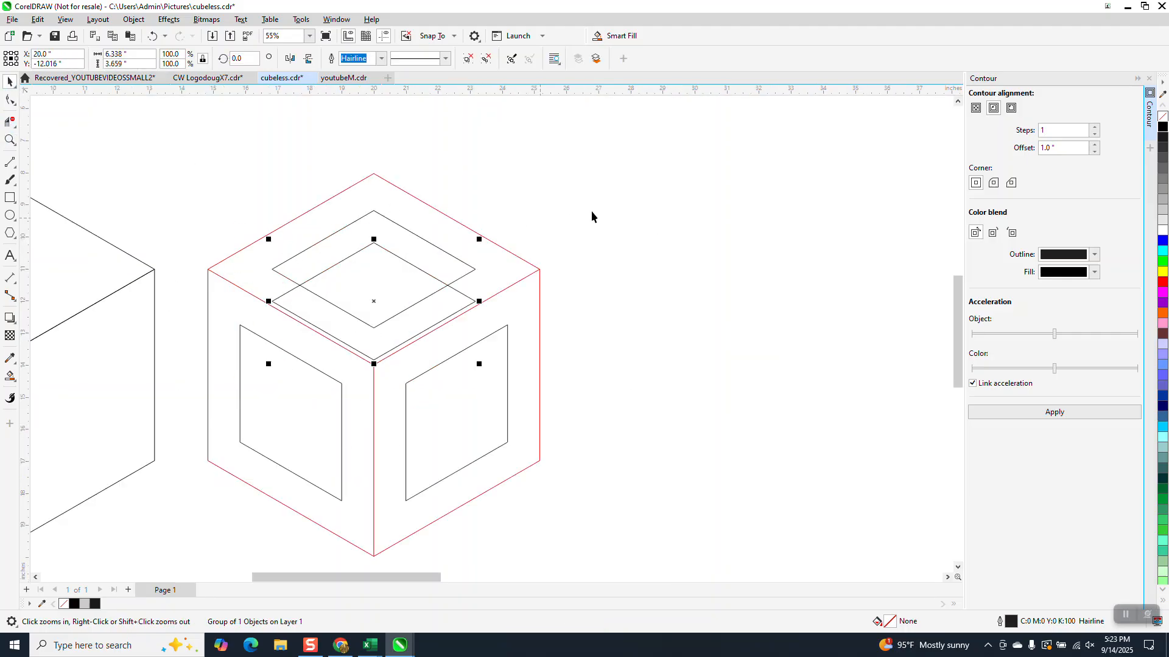
{"action": "scroll", "coordinate": [575, 215], "scroll_direction": "down", "scroll_amount": 1}
{"action": "left_click", "coordinate": [396, 378]}
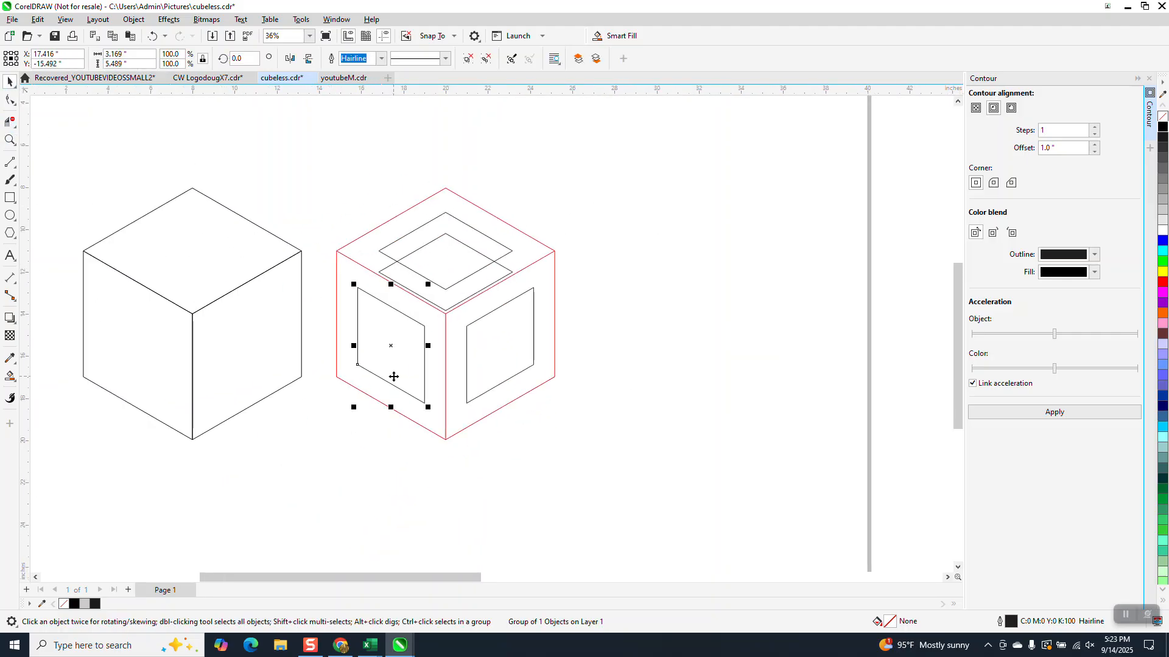
{"action": "left_click", "coordinate": [396, 154]}
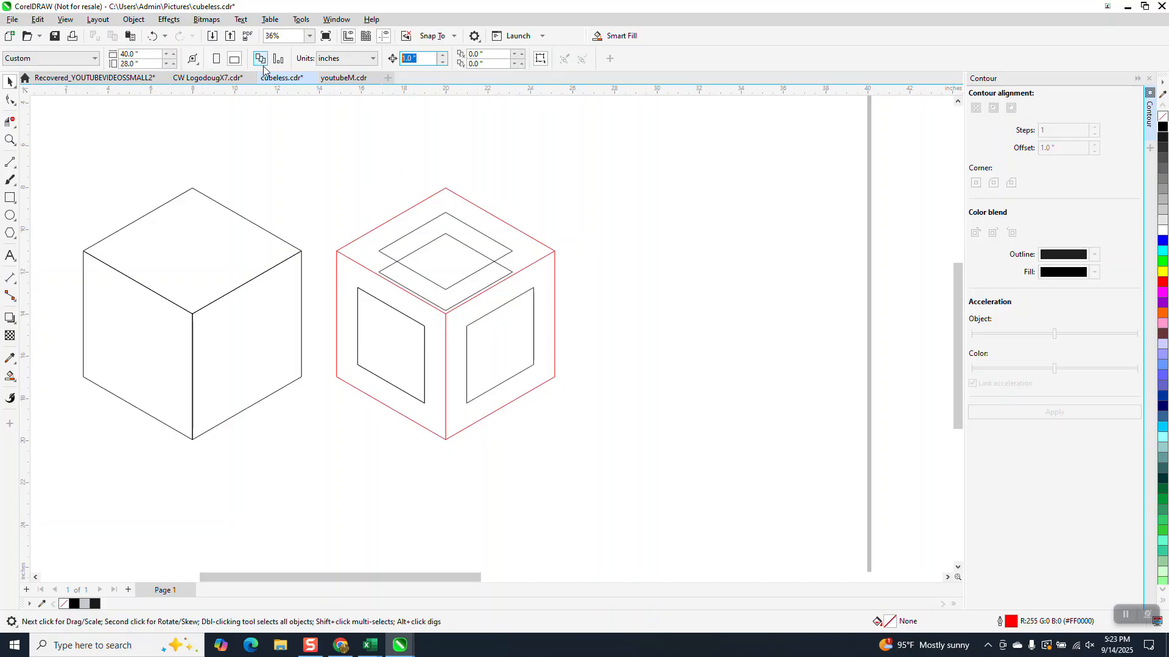
{"action": "type", "text": "0.5"}
{"action": "key", "text": "Return"}
{"action": "left_click", "coordinate": [380, 377]}
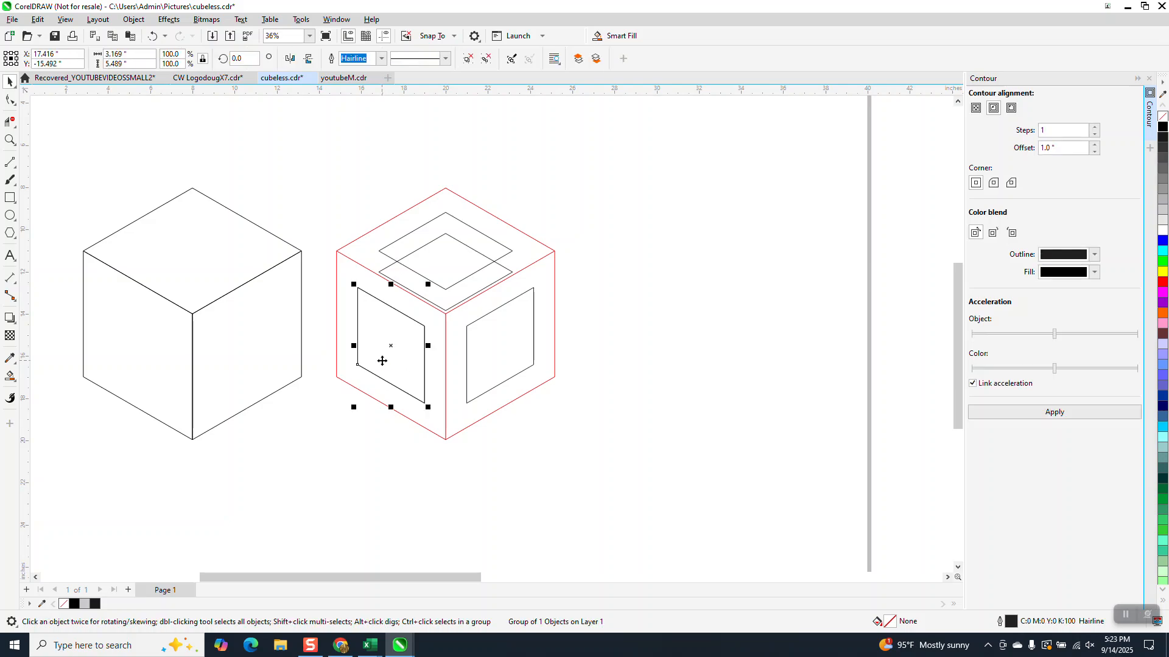
{"action": "key", "text": "Up"}
{"action": "key", "text": "Right"}
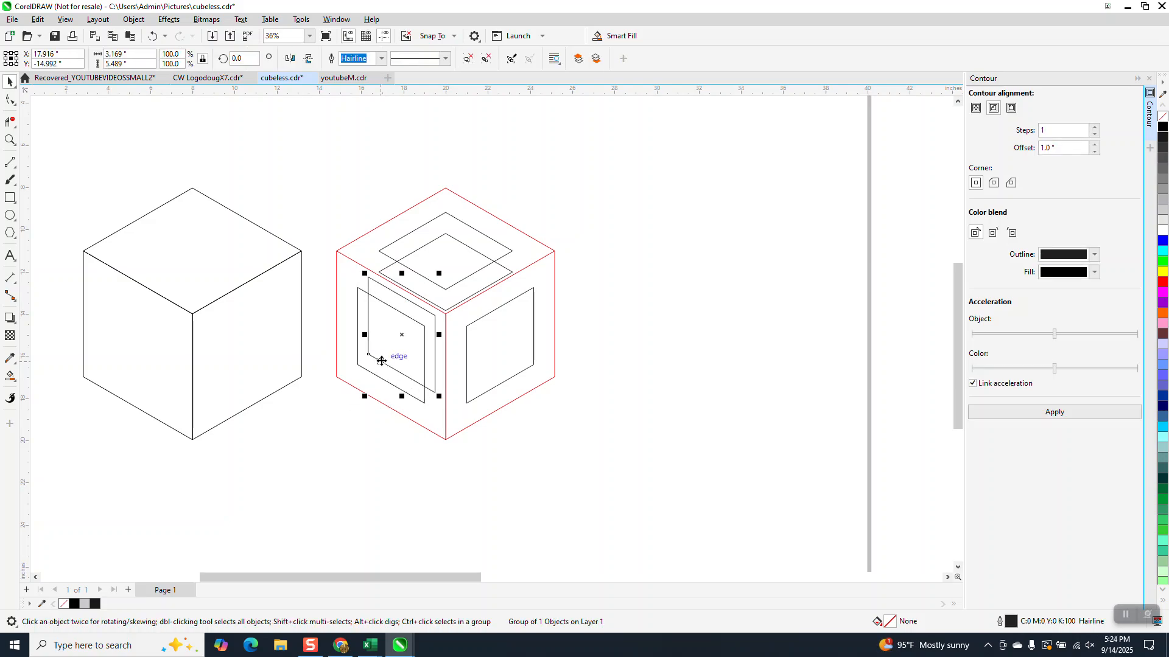
- Offset a copy of the right face's inner outline 0.5 inches up and 0.5 inches left, keeping the original in place
{"action": "left_click", "coordinate": [531, 336]}
{"action": "key", "text": "Up"}
{"action": "key", "text": "Left"}
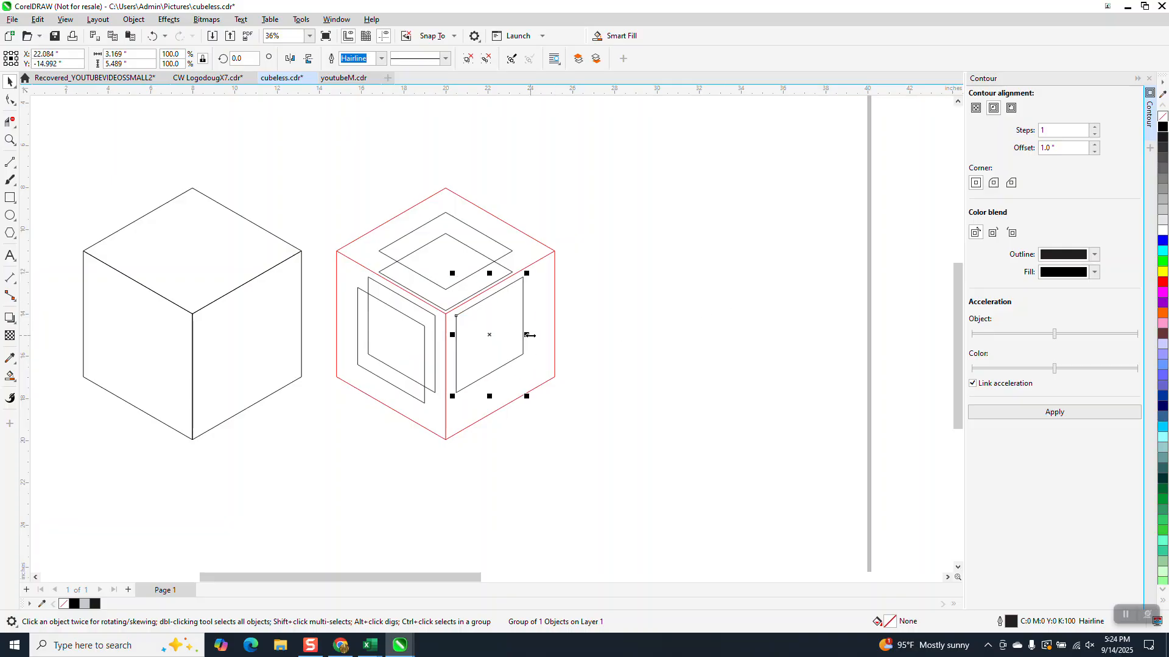
{"action": "key", "text": "Right"}
{"action": "key", "text": "Down"}
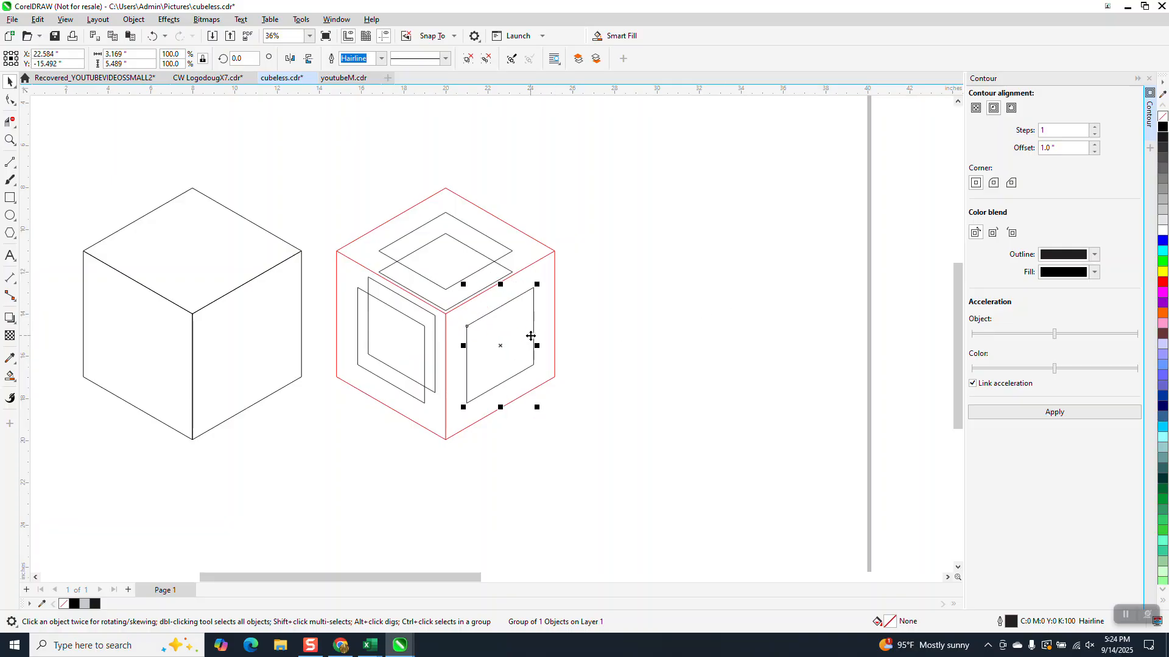
{"action": "key", "text": "Up"}
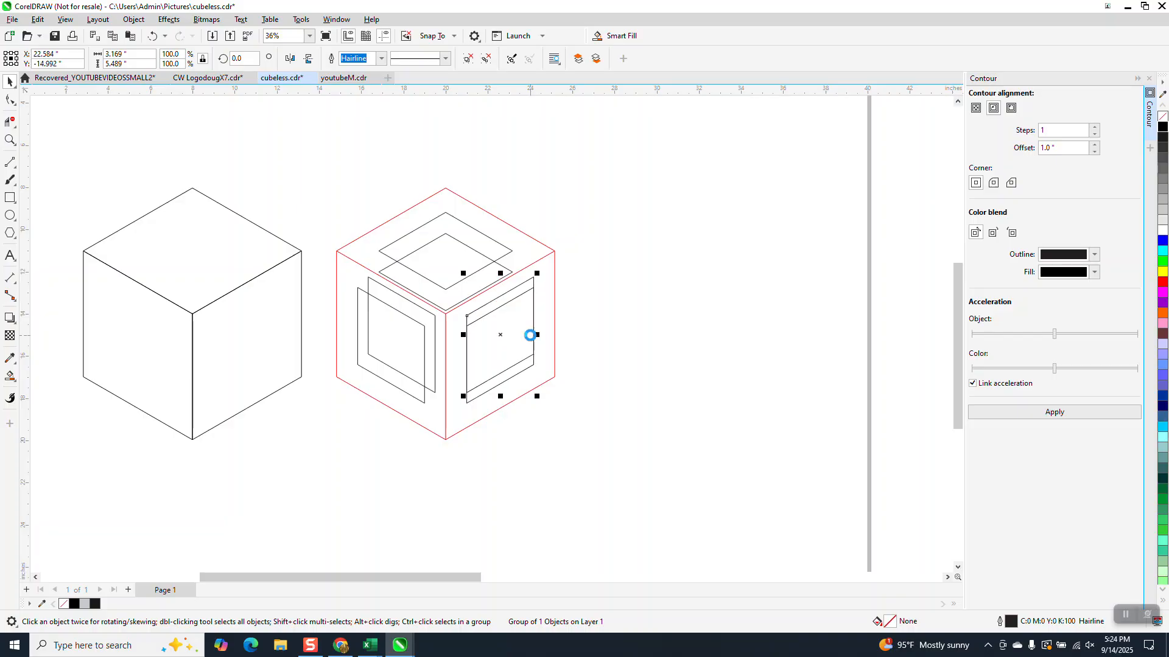
{"action": "key", "text": "Left"}
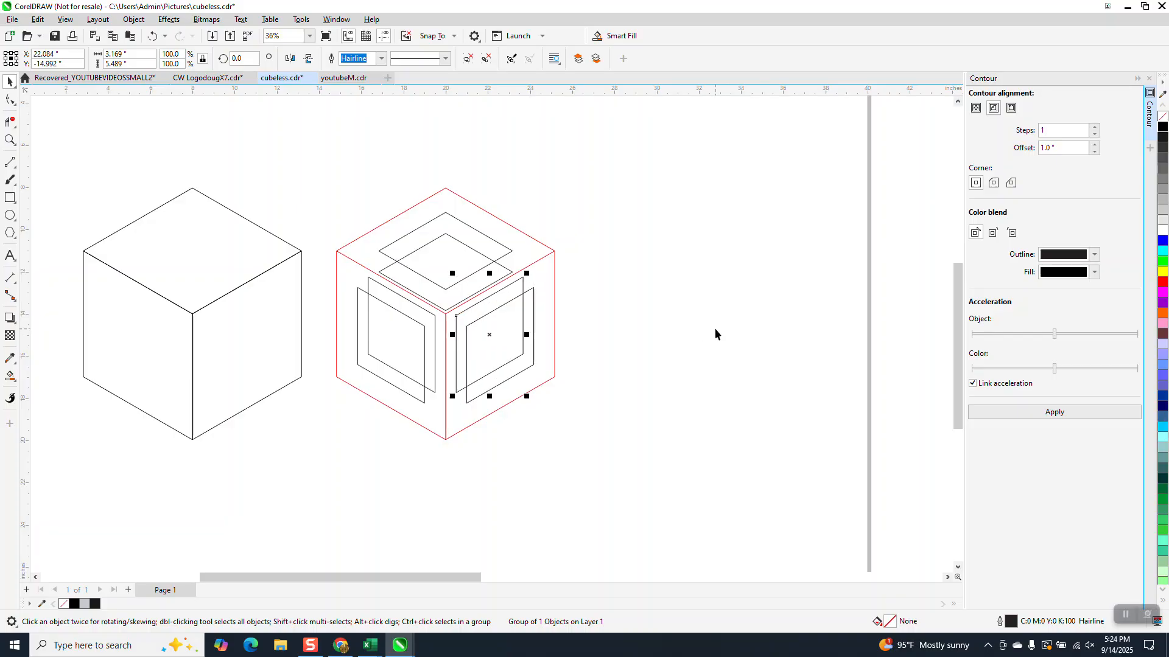
- Delete the segments of the three copied outlines that extend beyond the original inner face outlines
{"action": "left_click", "coordinate": [8, 140]}
{"action": "left_click_drag", "start_coordinate": [280, 192], "coordinate": [610, 490]}
{"action": "left_click", "coordinate": [10, 124]}
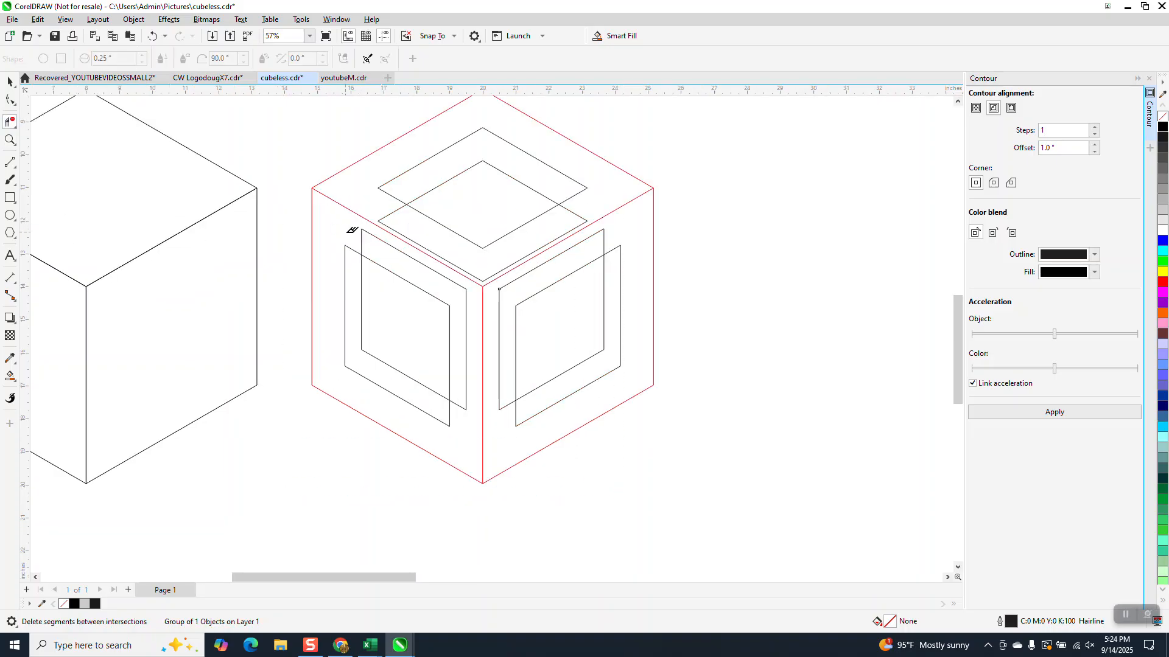
{"action": "left_click", "coordinate": [367, 236]}
{"action": "left_click", "coordinate": [499, 388]}
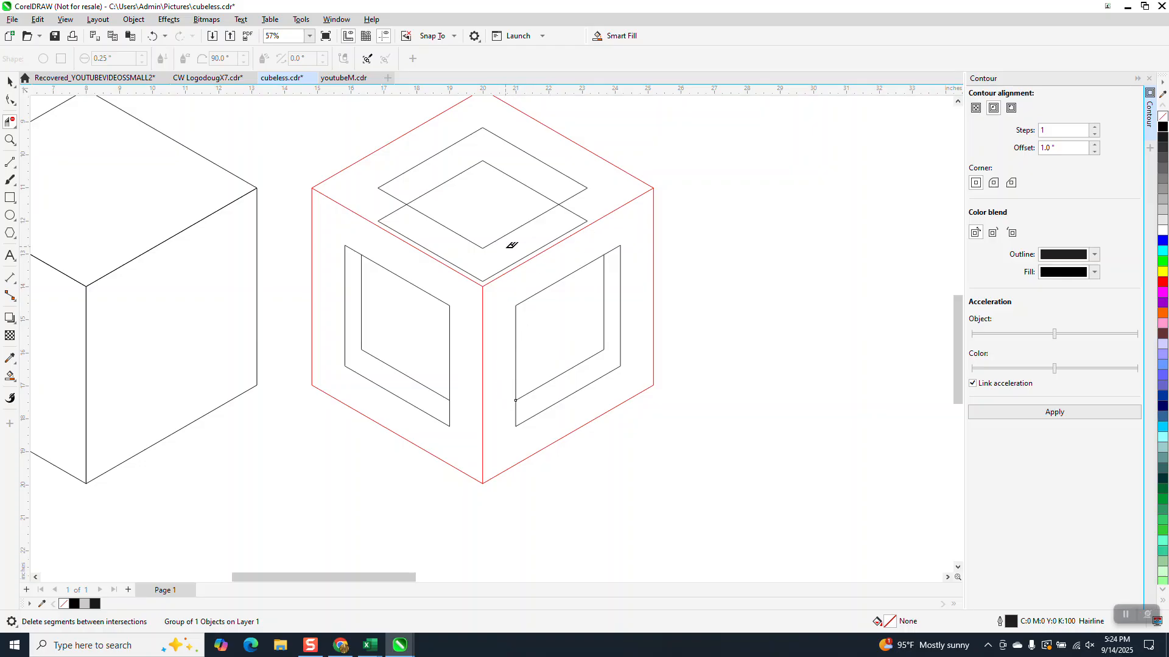
{"action": "left_click", "coordinate": [588, 217]}
- Draw a small six-sided polygon about 2.05 by 2.37 inches, centred on the red cube's middle corner
{"action": "scroll", "coordinate": [517, 298], "scroll_direction": "down", "scroll_amount": 2}
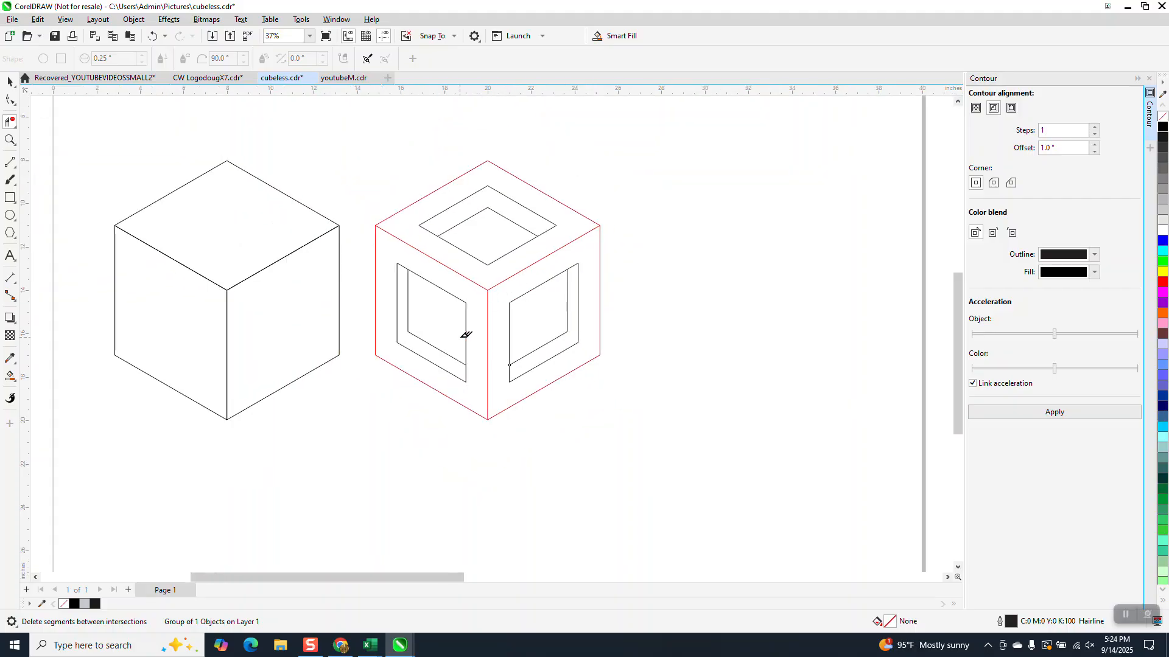
{"action": "scroll", "coordinate": [597, 310], "scroll_direction": "down", "scroll_amount": 3}
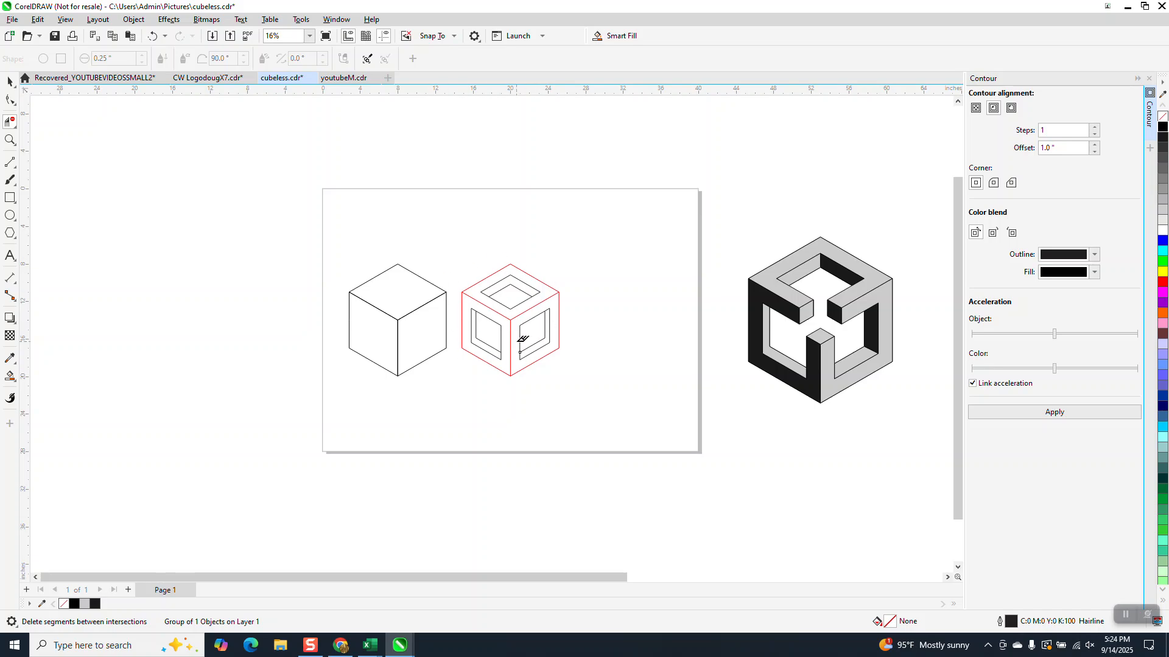
{"action": "left_click", "coordinate": [12, 146]}
{"action": "left_click_drag", "start_coordinate": [456, 271], "coordinate": [598, 406]}
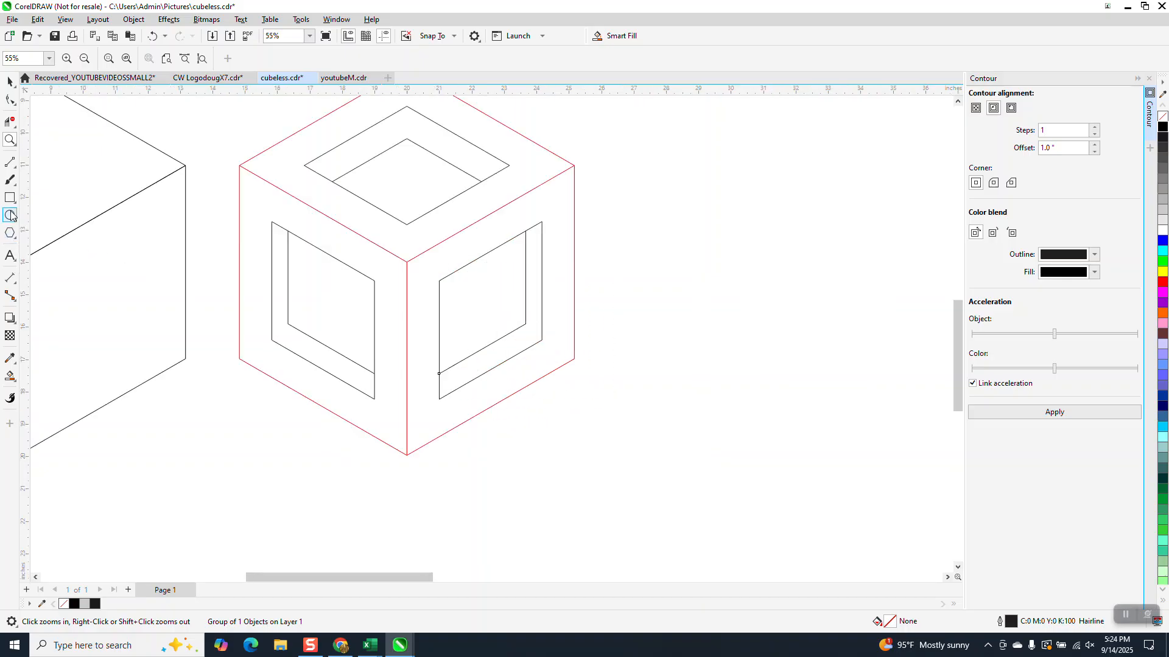
{"action": "left_click", "coordinate": [10, 233]}
{"action": "mouse_move", "coordinate": [735, 244]}
{"action": "left_mouse_down"}
{"action": "mouse_move", "coordinate": [668, 304]}
{"action": "mouse_move", "coordinate": [661, 328]}
{"action": "left_mouse_up"}
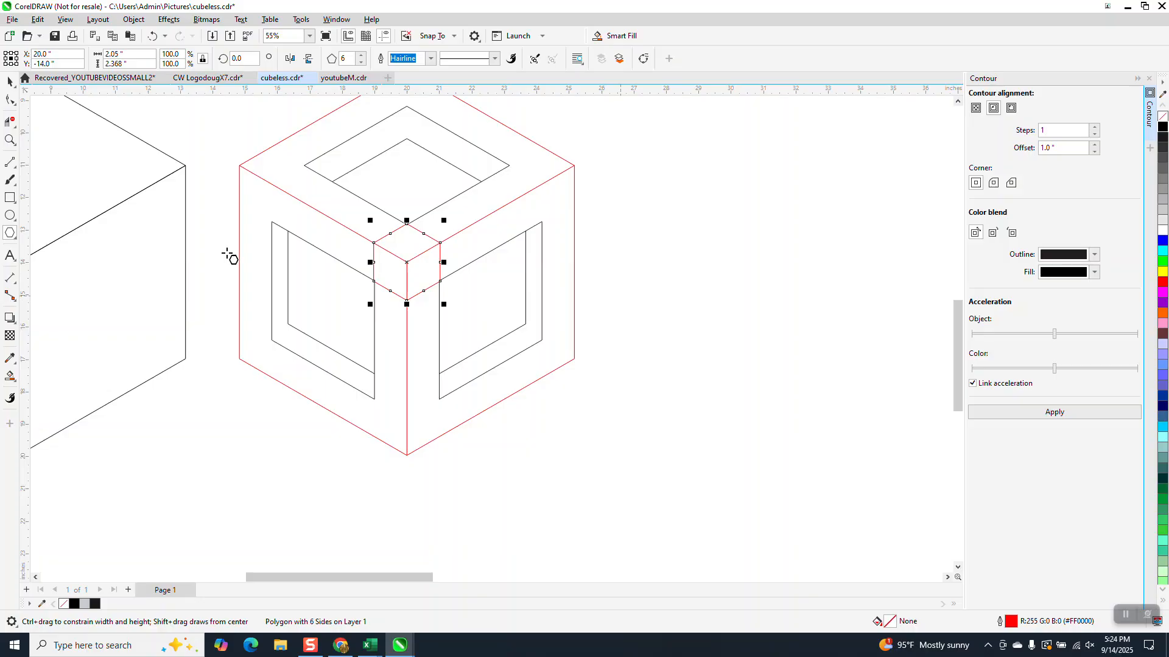
- Check the small hexagon's corners against the inner outlines and move the hexagon to the right of the red cube
{"action": "left_click", "coordinate": [10, 140]}
{"action": "left_click", "coordinate": [413, 302]}
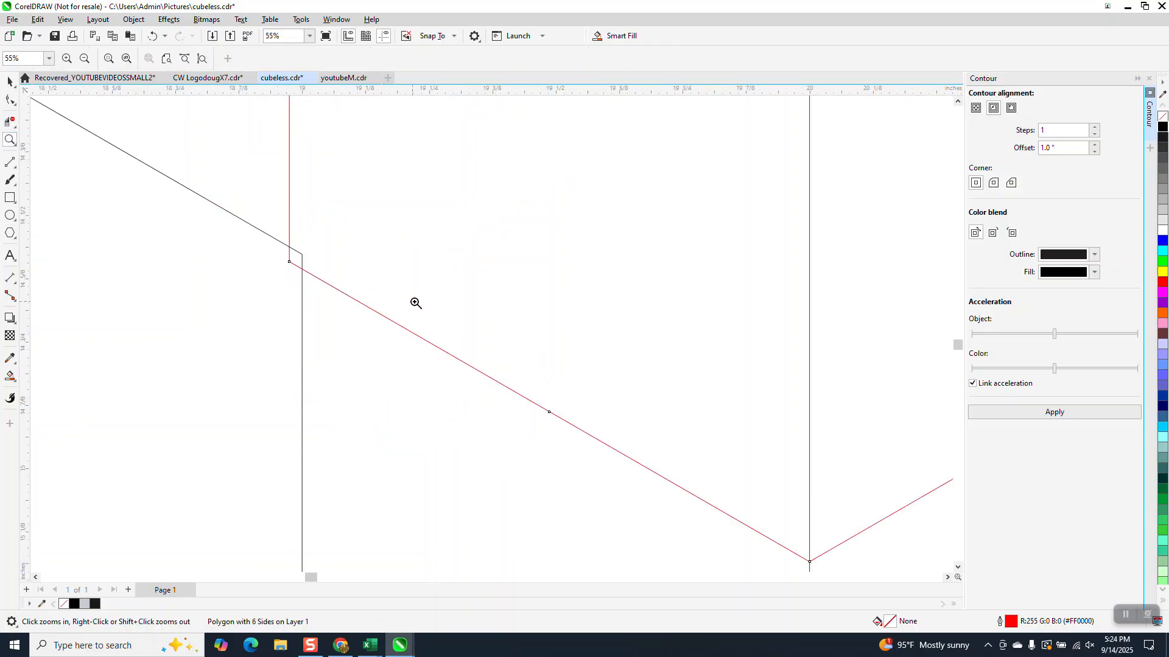
{"action": "right_click", "coordinate": [414, 303]}
{"action": "left_click", "coordinate": [10, 81]}
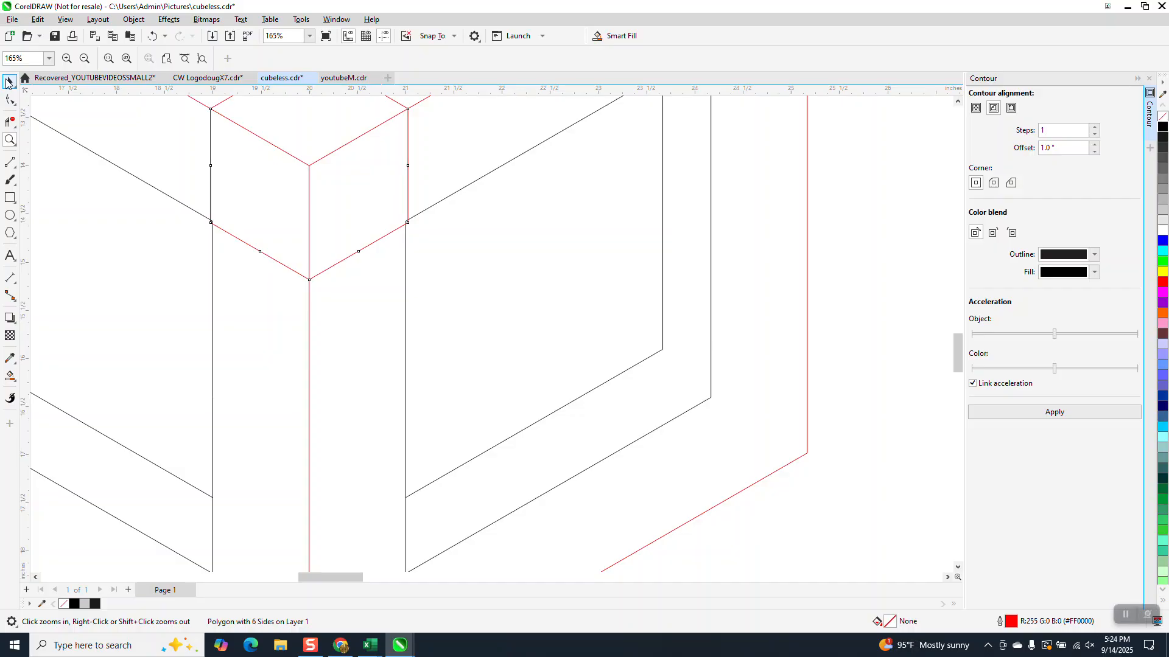
{"action": "scroll", "coordinate": [323, 241], "scroll_direction": "down", "scroll_amount": 2}
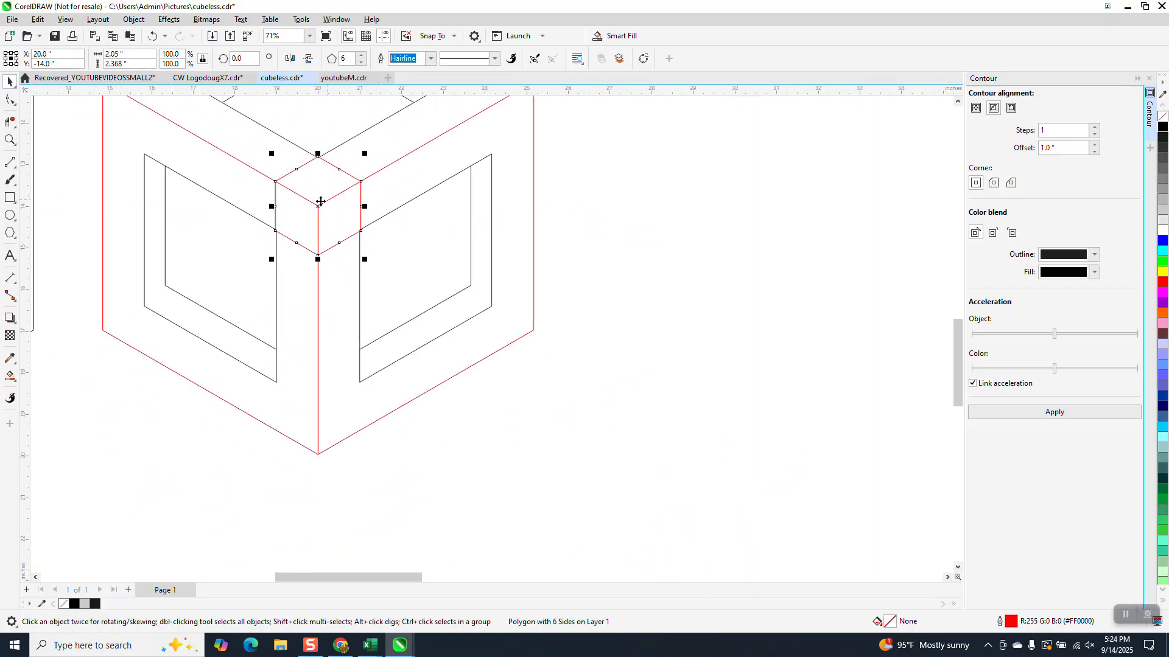
{"action": "left_click_drag", "start_coordinate": [319, 208], "coordinate": [605, 227]}
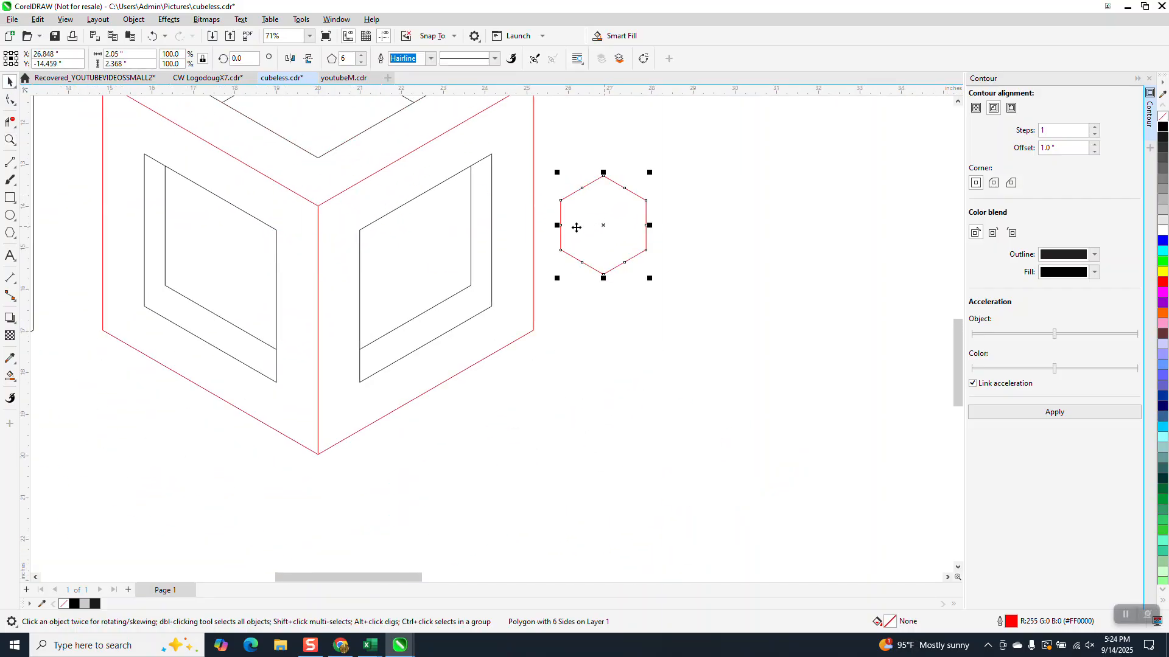
- Draw two vertical lines about 2.8 and 2.4 inches long, extending the inner outlines' edges nearest the cube's central edge upward
{"action": "left_click", "coordinate": [10, 162]}
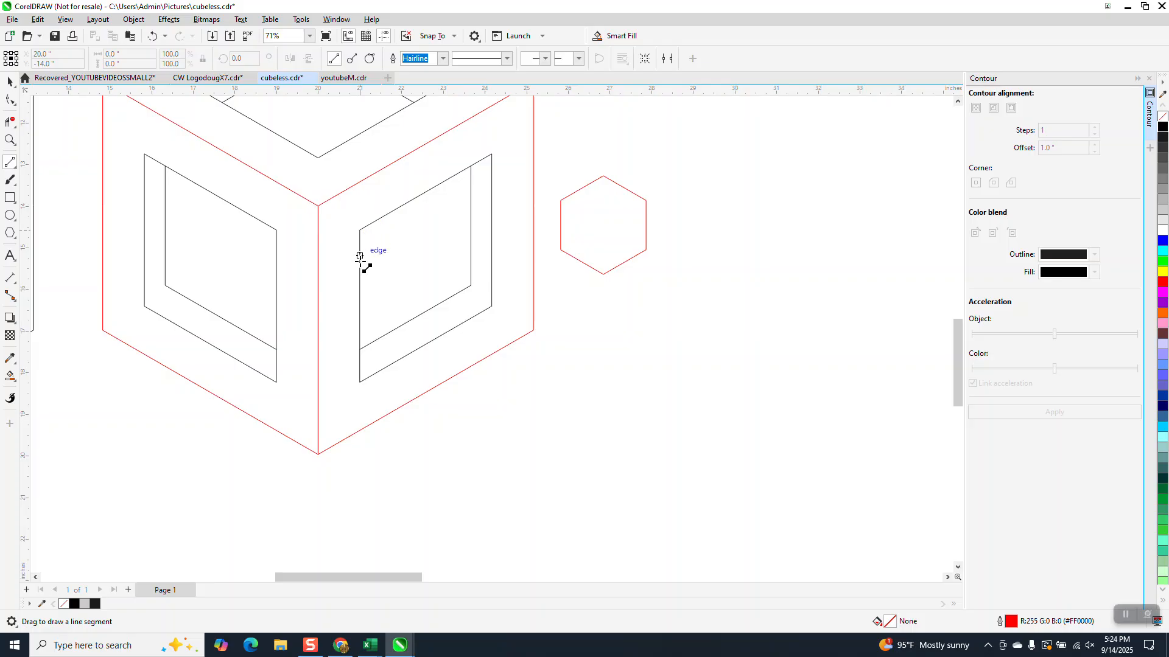
{"action": "left_click_drag", "start_coordinate": [359, 294], "coordinate": [360, 170]}
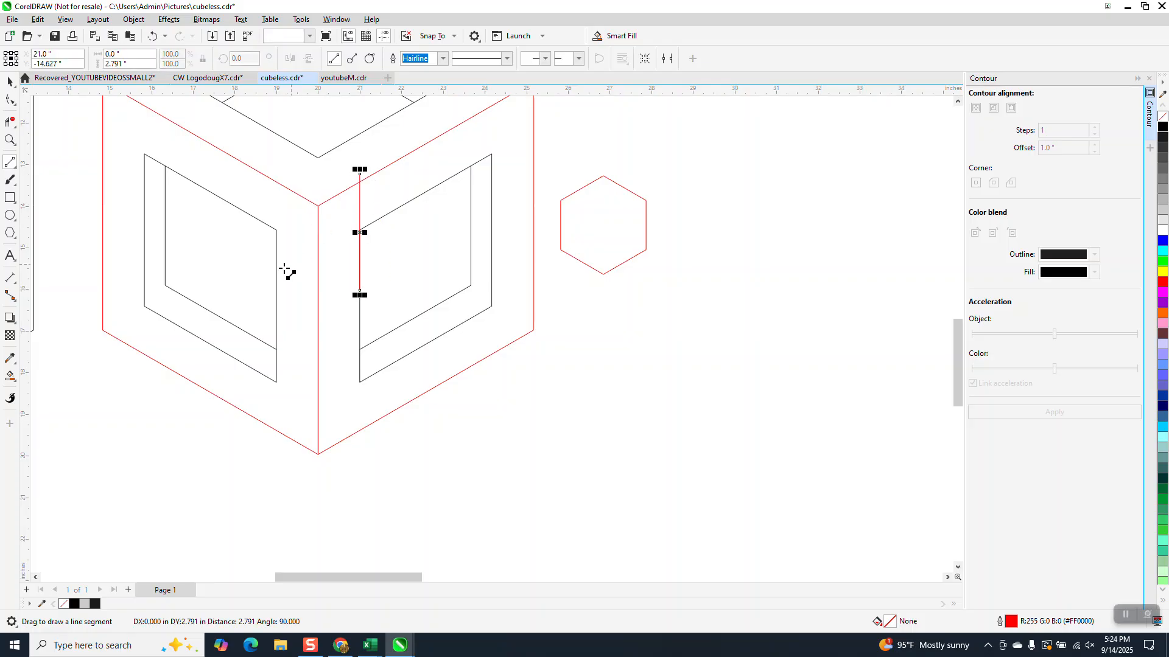
{"action": "left_click_drag", "start_coordinate": [276, 270], "coordinate": [277, 162]}
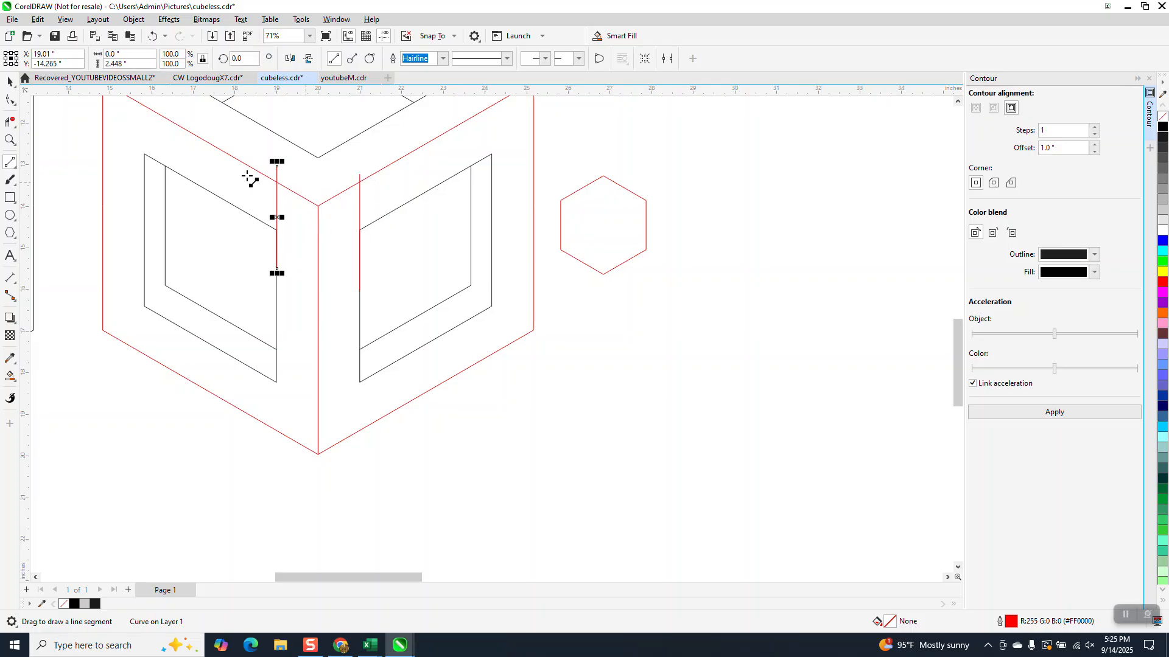
- Dimension the horizontal distance between the two vertical lines with a parallel dimension and inspect its value
{"action": "left_click", "coordinate": [16, 287]}
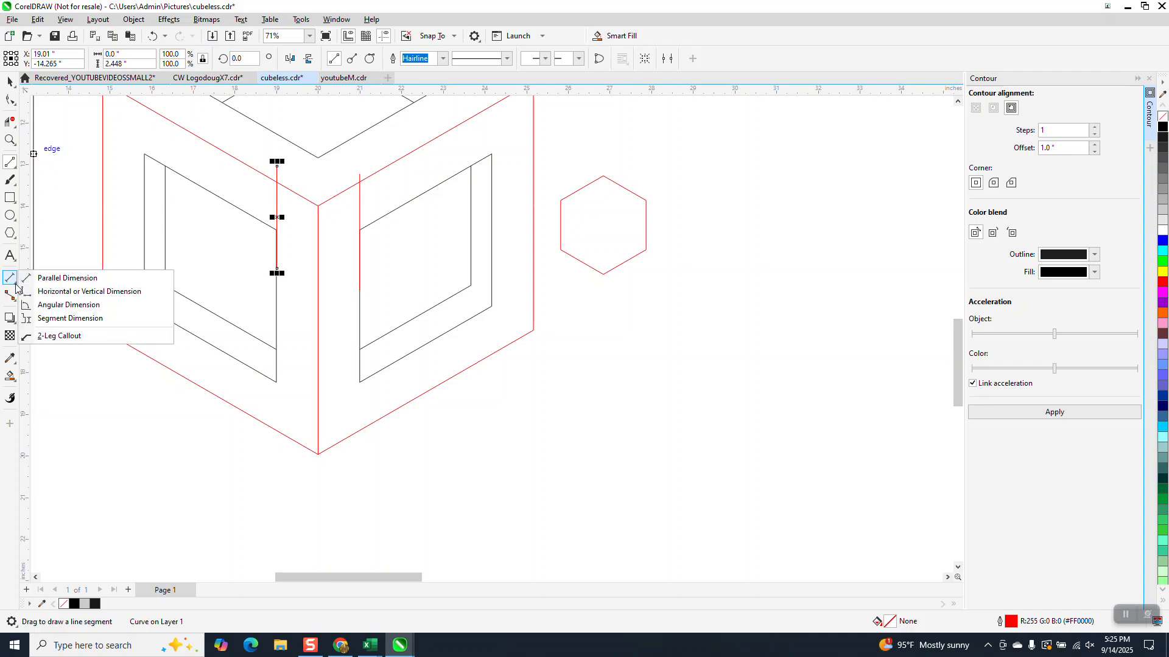
{"action": "left_click", "coordinate": [80, 276]}
{"action": "left_click_drag", "start_coordinate": [361, 213], "coordinate": [277, 213]}
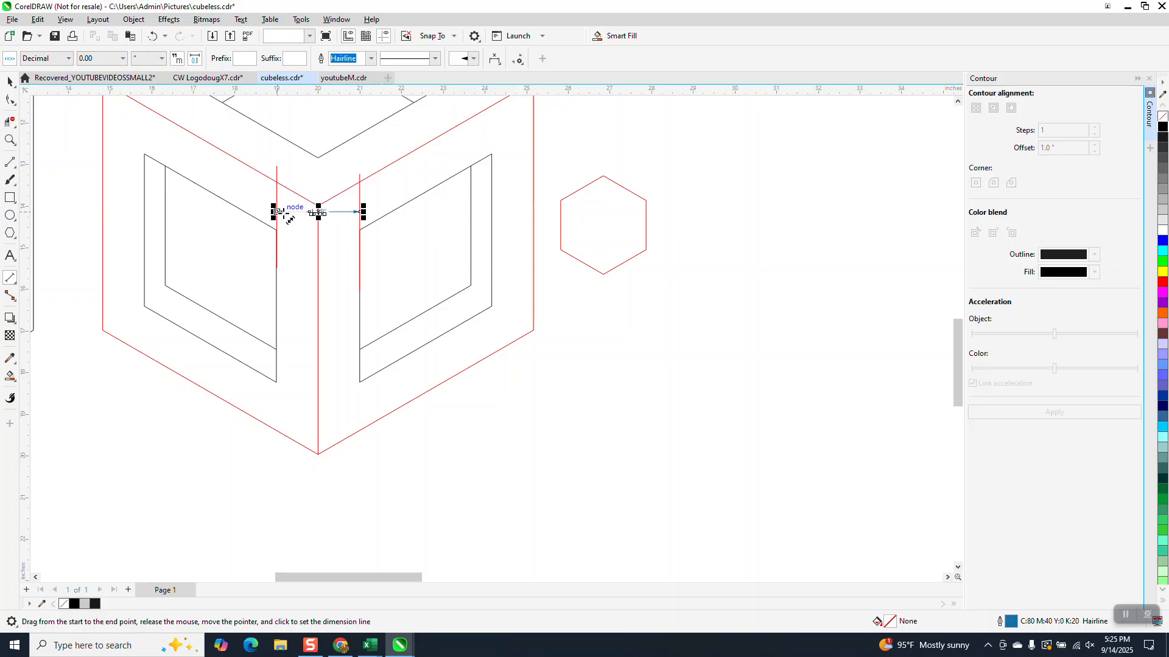
{"action": "left_click", "coordinate": [9, 140]}
{"action": "left_click_drag", "start_coordinate": [308, 201], "coordinate": [361, 227]}
{"action": "scroll", "coordinate": [404, 242], "scroll_direction": "down", "scroll_amount": 6}
{"action": "left_click", "coordinate": [10, 83]}
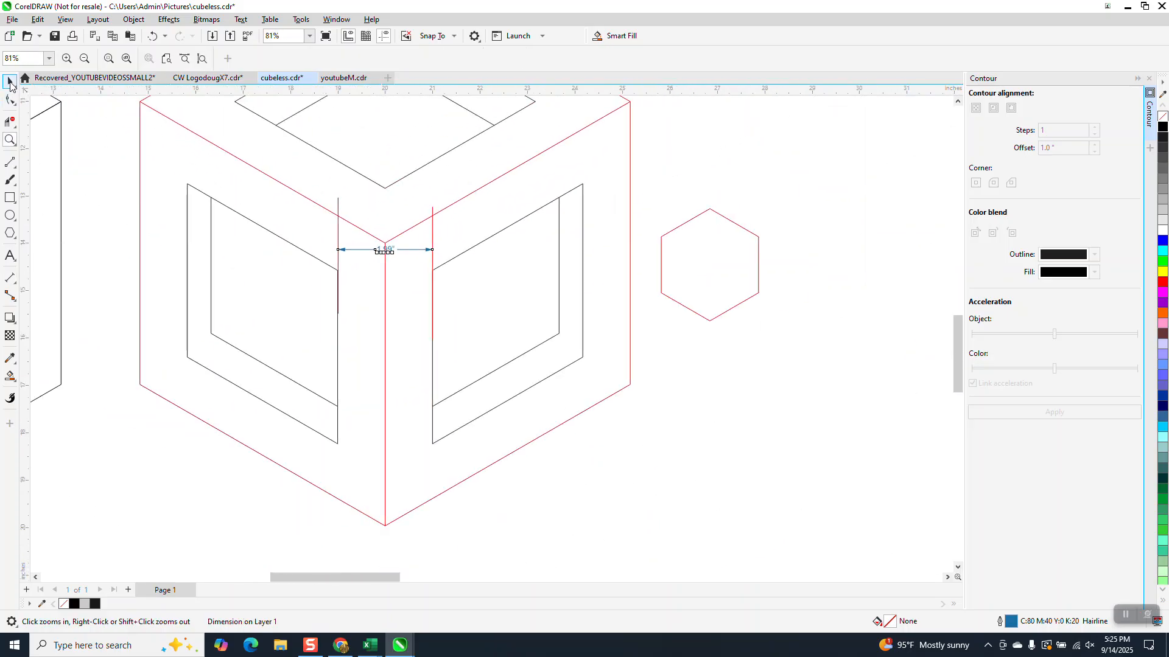
- Scale the small hexagon proportionally to a width of 1.99 inches and delete the dimension between the vertical lines
{"action": "left_click", "coordinate": [738, 304]}
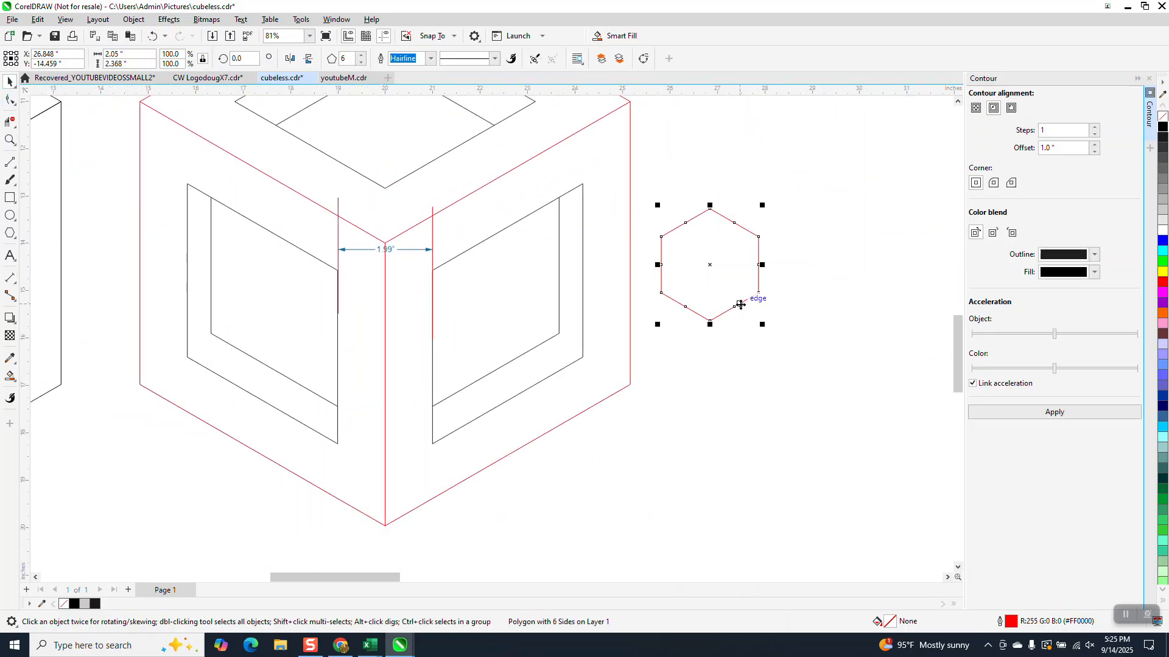
{"action": "left_click", "coordinate": [135, 56]}
{"action": "type", "text": "1.99"}
{"action": "key", "text": "Return"}
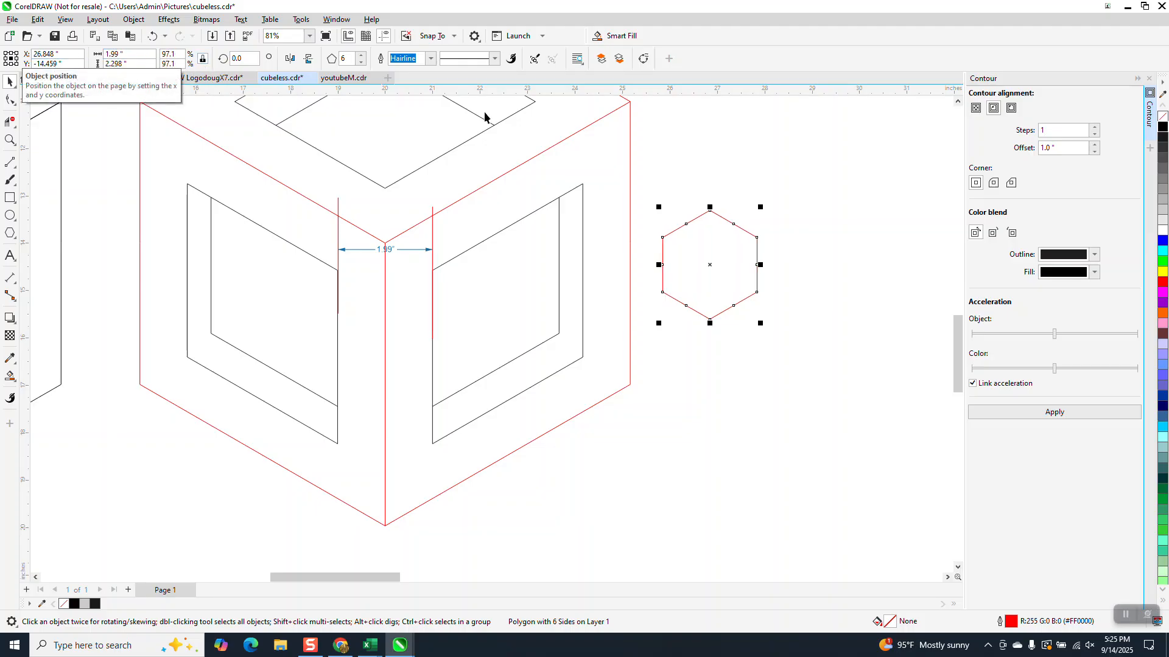
{"action": "left_click", "coordinate": [387, 250]}
{"action": "key", "text": "Delete"}
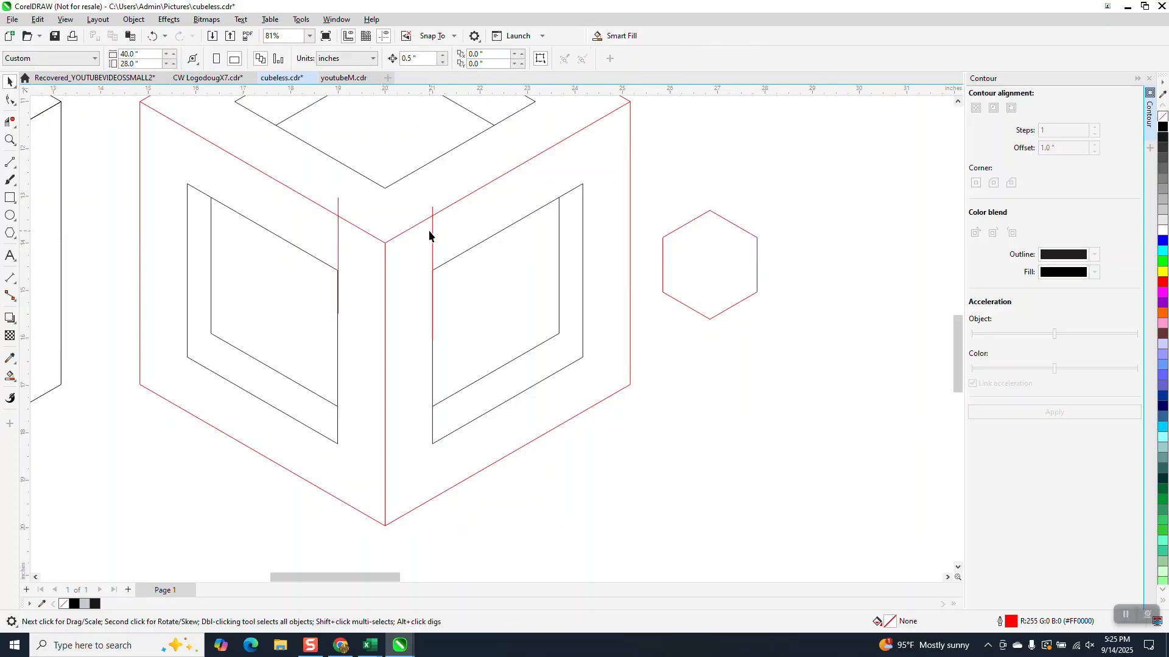
- Delete the two vertical helper lines above the inner outlines' edges nearest the cube's central edge
{"action": "left_click", "coordinate": [432, 234]}
{"action": "key", "text": "Delete"}
{"action": "left_click", "coordinate": [338, 210]}
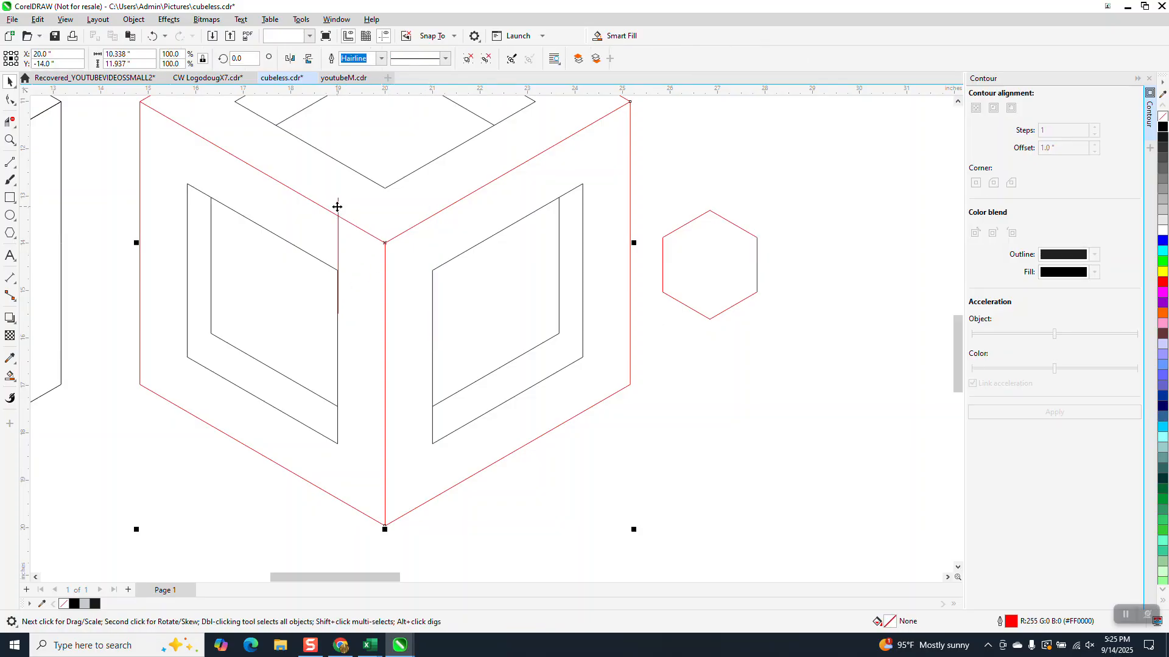
{"action": "left_click", "coordinate": [338, 211], "text": "ctrl"}
{"action": "key", "text": "Delete"}
- Centre the small hexagon on the page over the cube's central corner, undoing the stray move away from the cube
{"action": "left_click", "coordinate": [686, 244]}
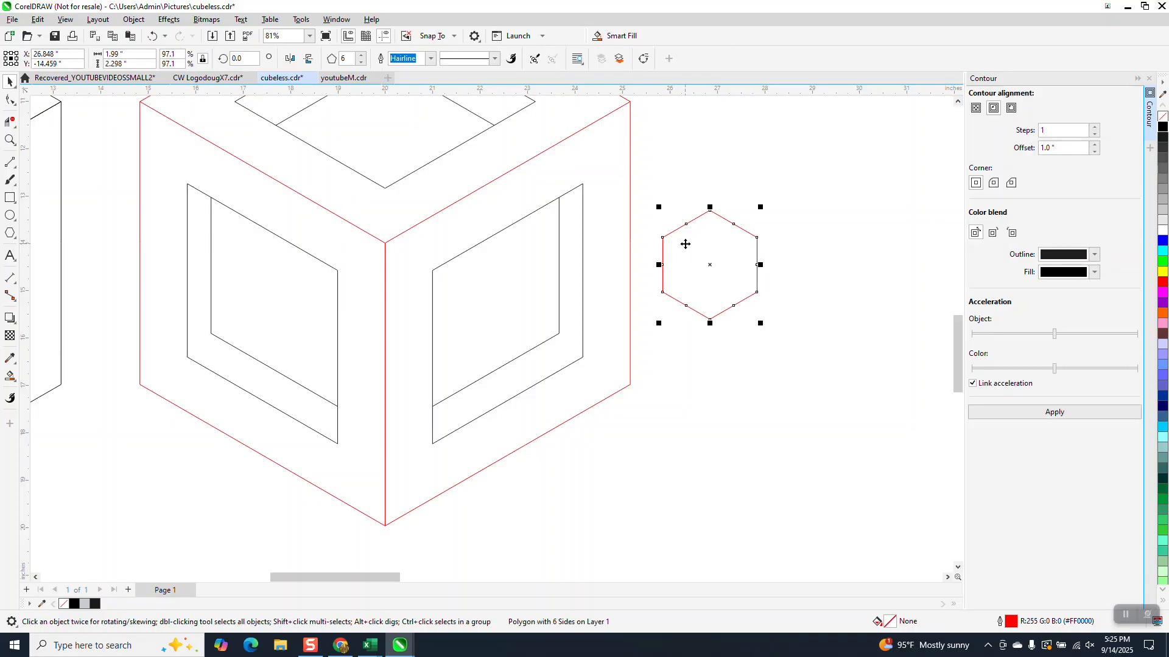
{"action": "key", "text": "p"}
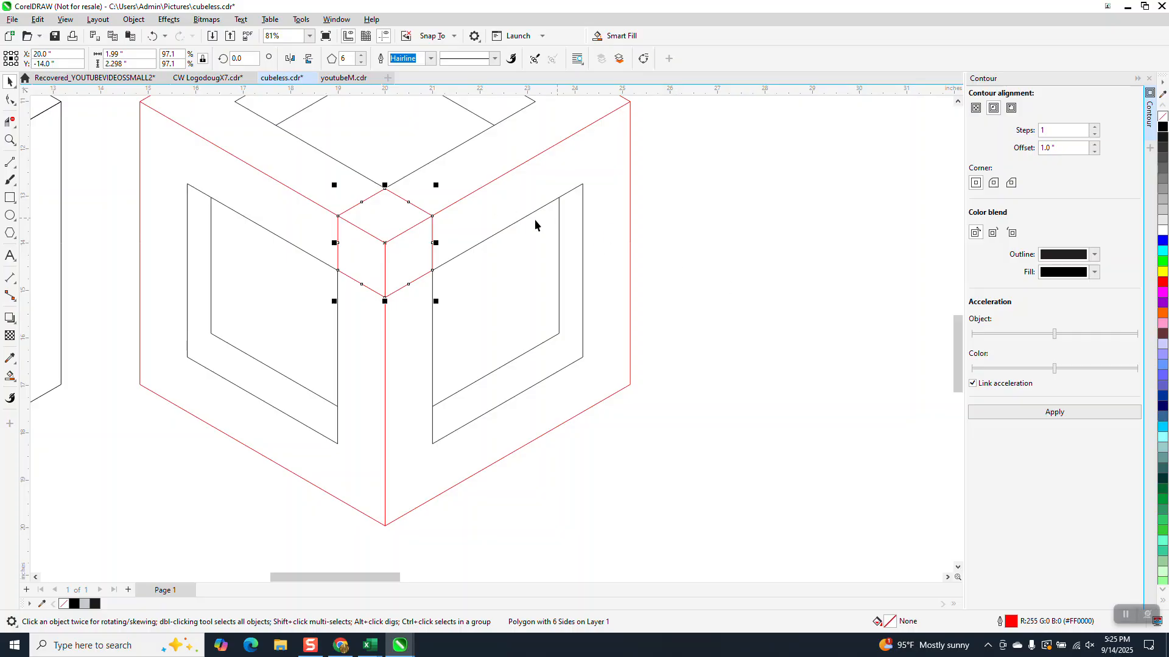
{"action": "left_click_drag", "start_coordinate": [386, 248], "coordinate": [704, 257]}
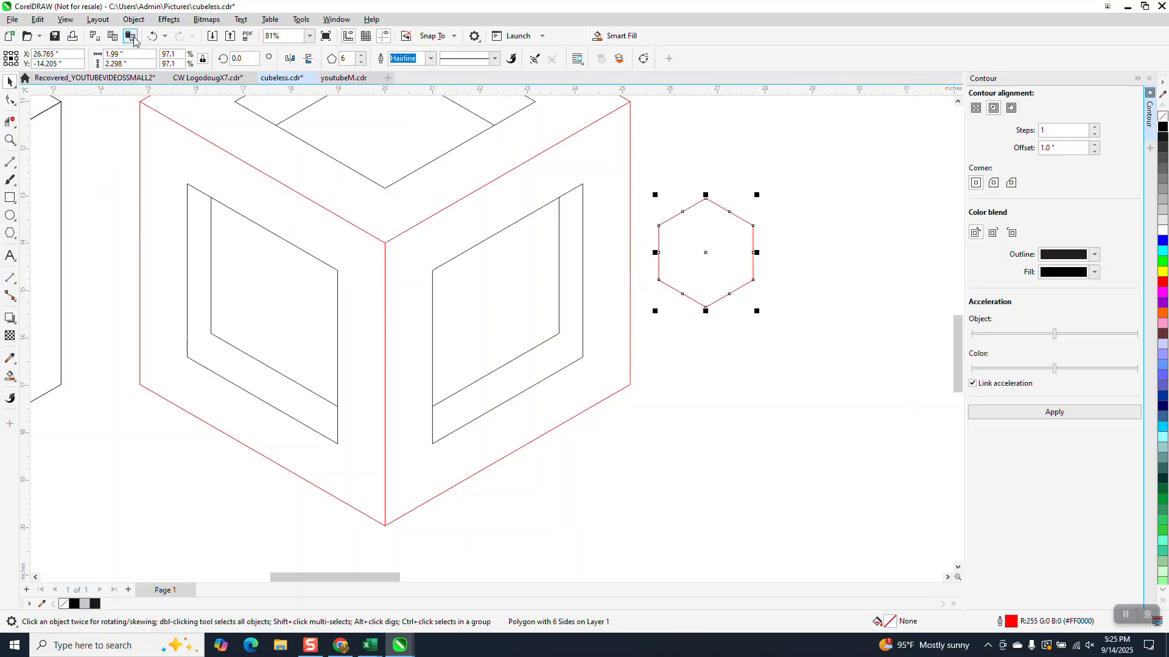
{"action": "left_click", "coordinate": [152, 36]}
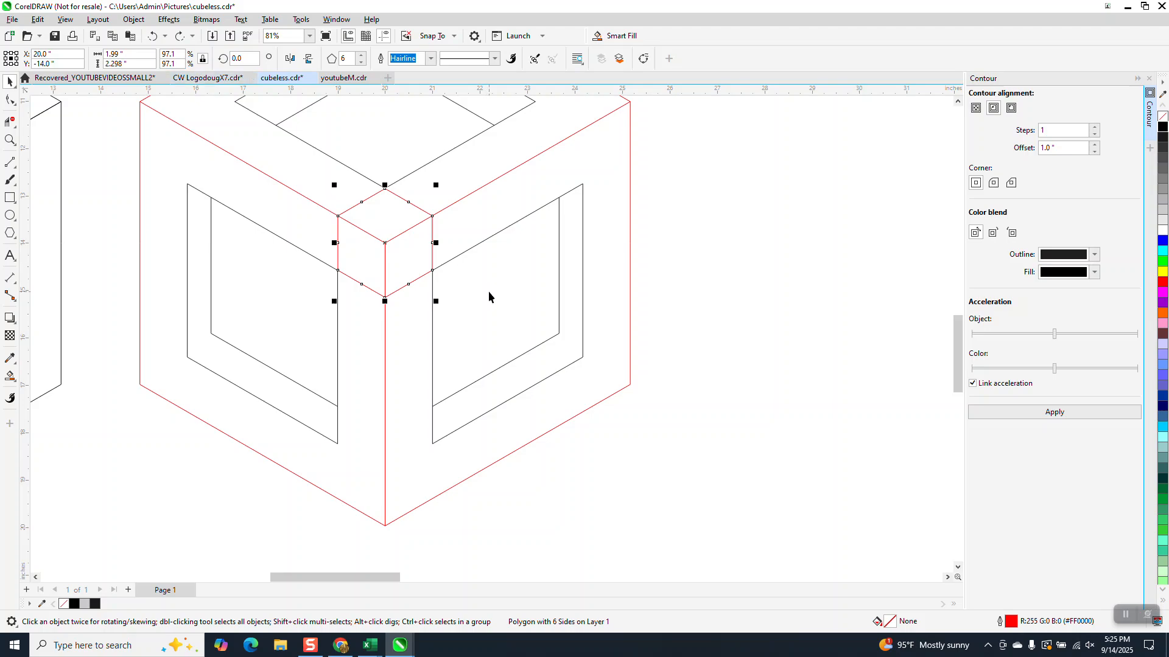
- Draw two-point lines from the cube's central corner to the small hexagon's lower-left corner and from its top corner to the centre
{"action": "left_click", "coordinate": [11, 141]}
{"action": "left_click_drag", "start_coordinate": [286, 207], "coordinate": [558, 336]}
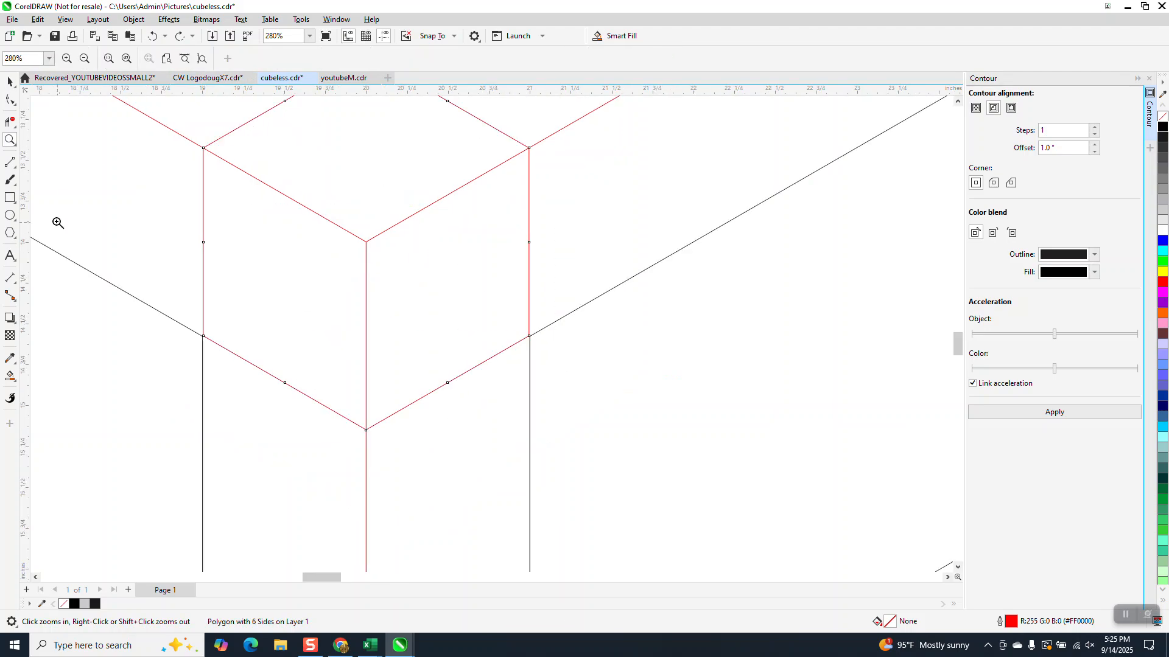
{"action": "left_click", "coordinate": [11, 163]}
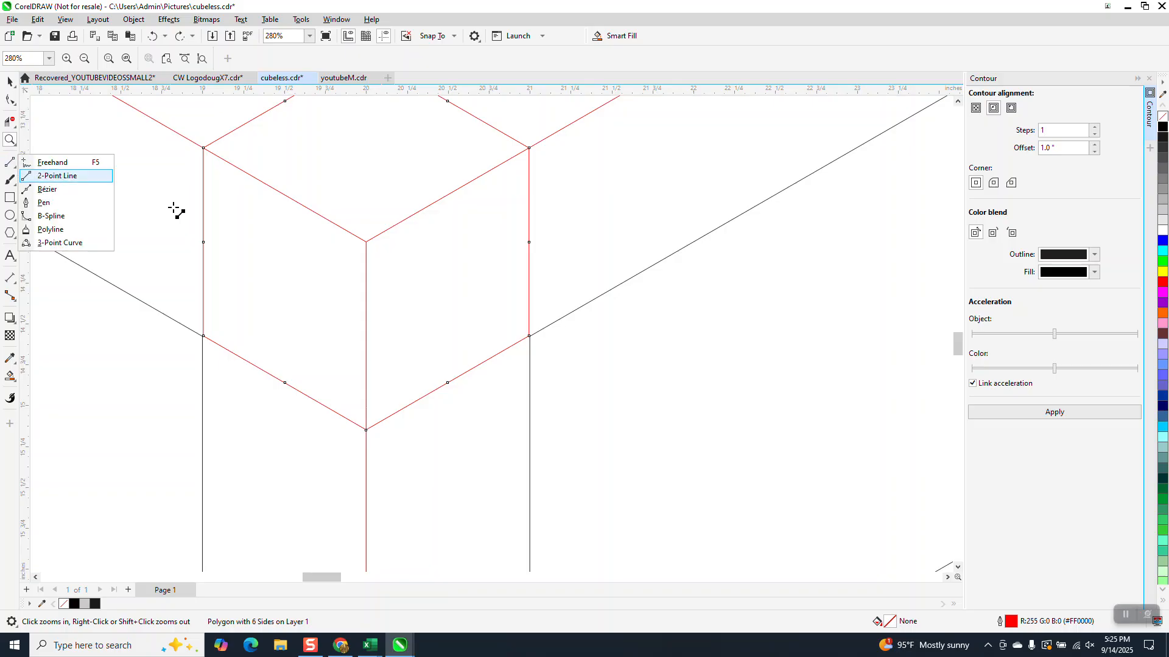
{"action": "left_click", "coordinate": [61, 175]}
{"action": "left_click_drag", "start_coordinate": [367, 243], "coordinate": [206, 337]}
{"action": "scroll", "coordinate": [230, 365], "scroll_direction": "down", "scroll_amount": 2}
{"action": "left_click_drag", "start_coordinate": [297, 209], "coordinate": [302, 303]}
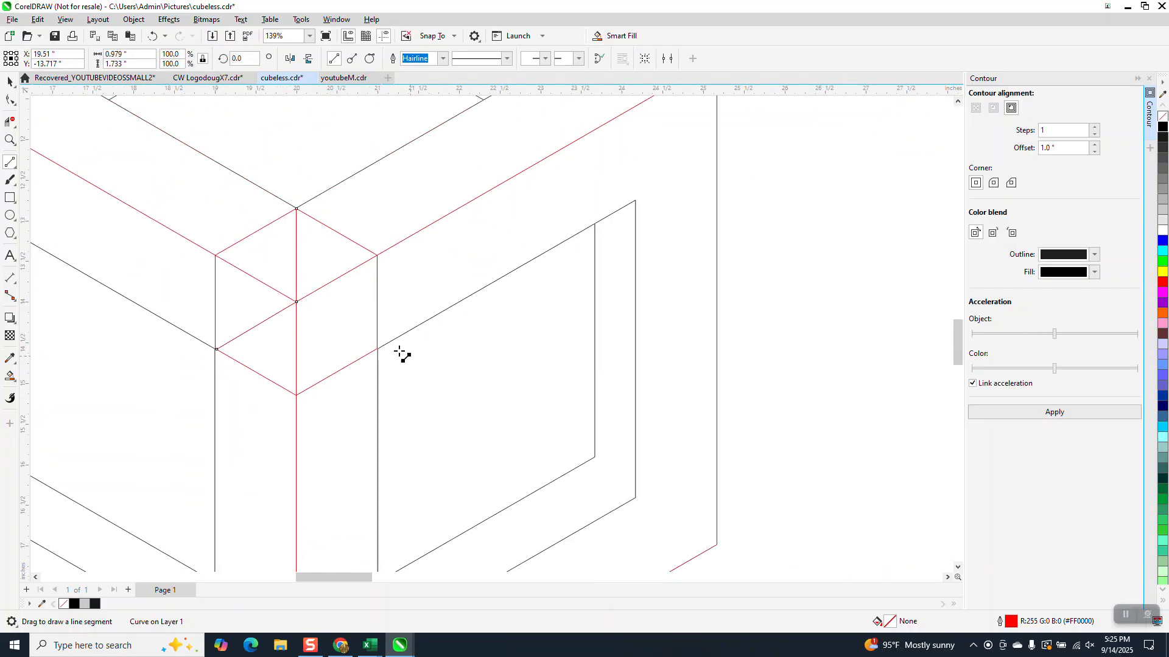
{"action": "scroll", "coordinate": [353, 338], "scroll_direction": "down", "scroll_amount": 1}
{"action": "scroll", "coordinate": [345, 335], "scroll_direction": "down", "scroll_amount": 1}
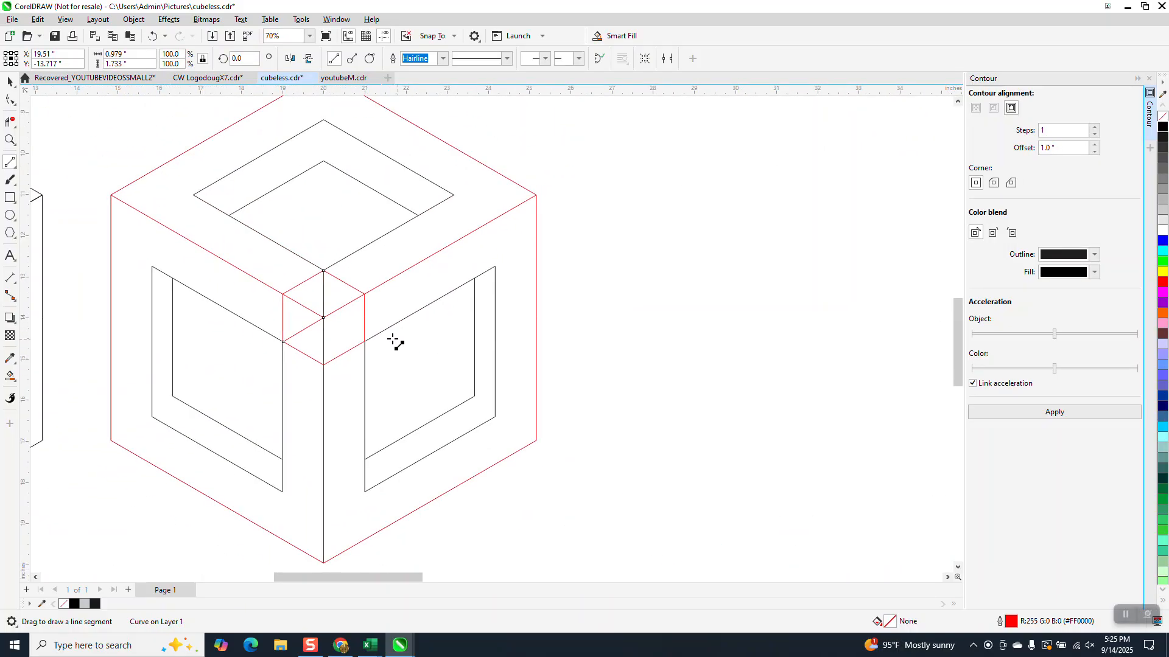
- Remove the cube edge segment that crosses the small hexagon's upper-left rhombus
{"action": "left_click", "coordinate": [10, 122]}
{"action": "left_click", "coordinate": [301, 304]}
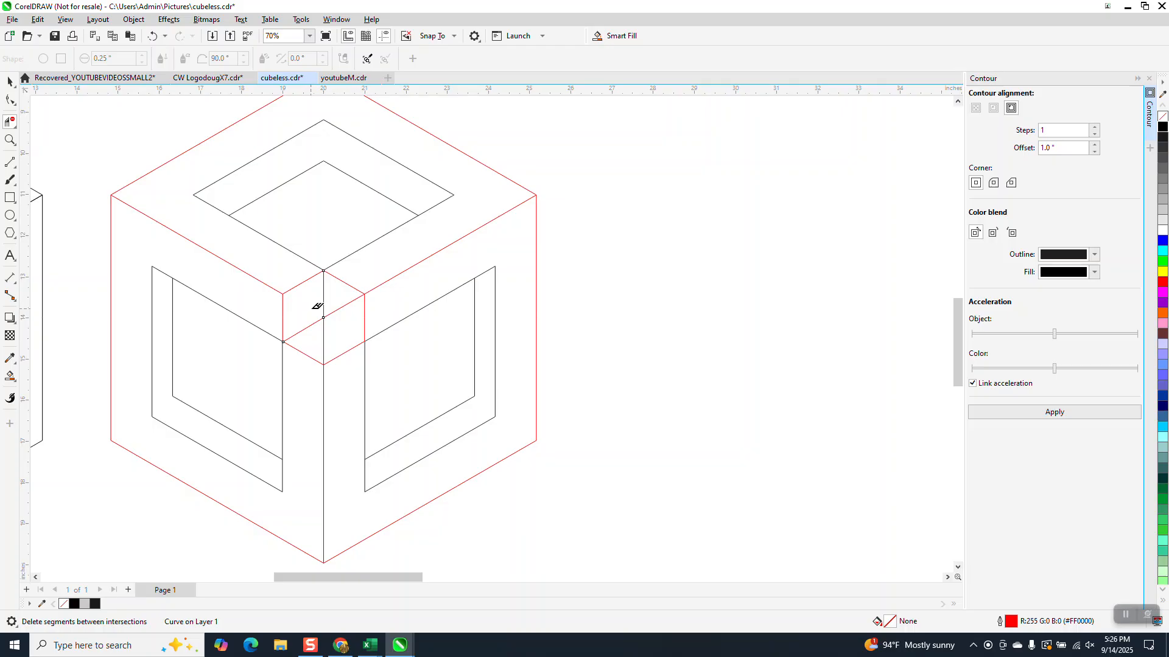
{"action": "scroll", "coordinate": [468, 347], "scroll_direction": "down", "scroll_amount": 3}
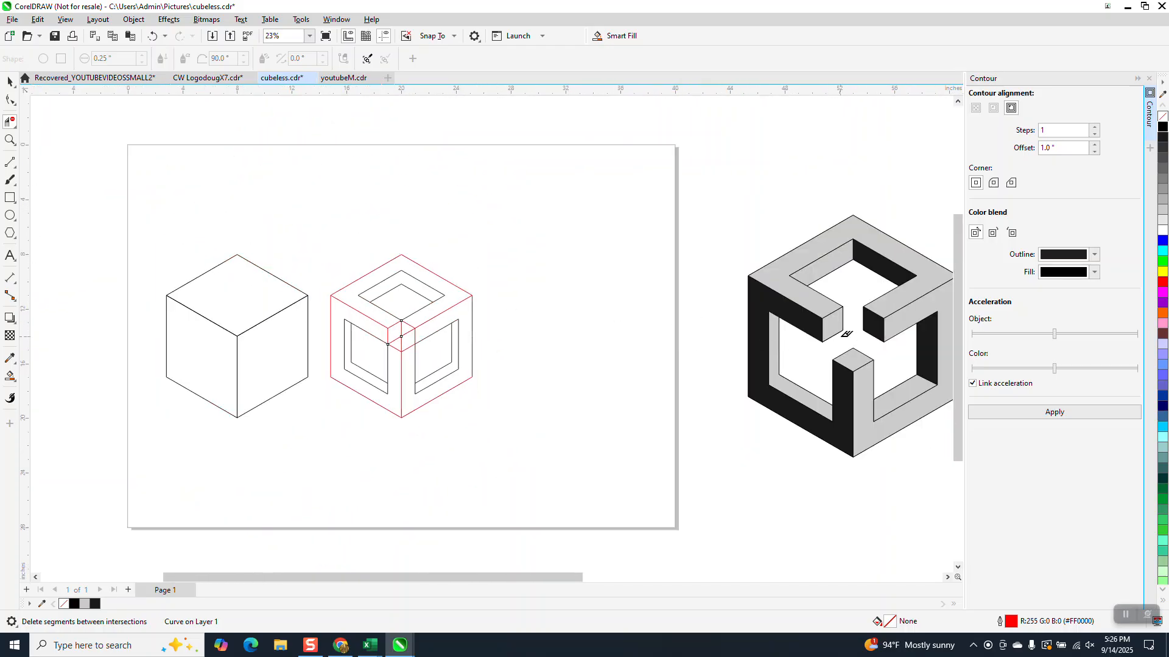
{"action": "left_click", "coordinate": [10, 140]}
{"action": "left_click_drag", "start_coordinate": [305, 261], "coordinate": [559, 428]}
{"action": "left_click", "coordinate": [10, 82]}
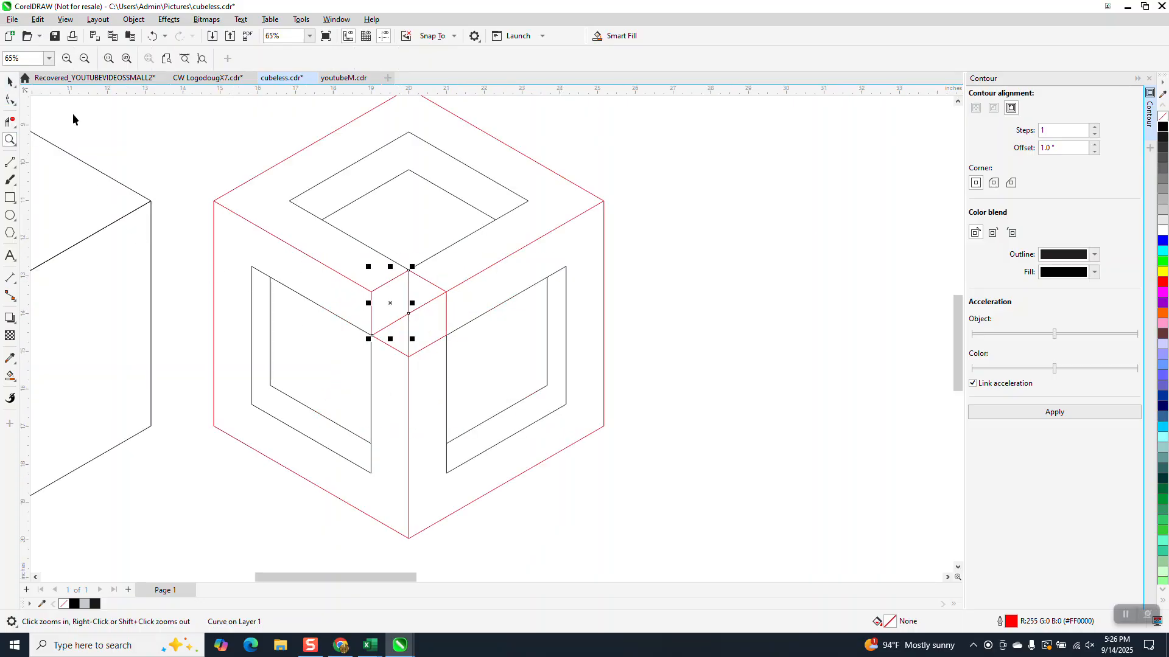
- Smart-fill the hexagon's upper-left rhombus, shift it up-left along the cube's edge, and give it no fill and a black outline
{"action": "left_click", "coordinate": [10, 378]}
{"action": "left_click", "coordinate": [394, 294]}
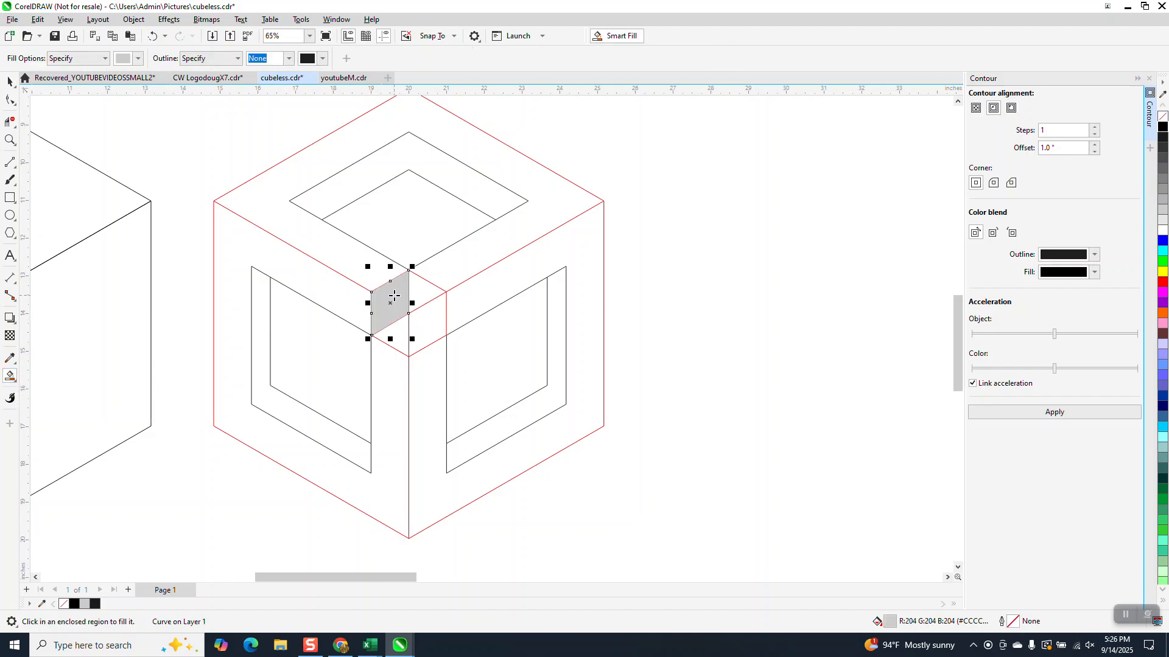
{"action": "left_click", "coordinate": [10, 82]}
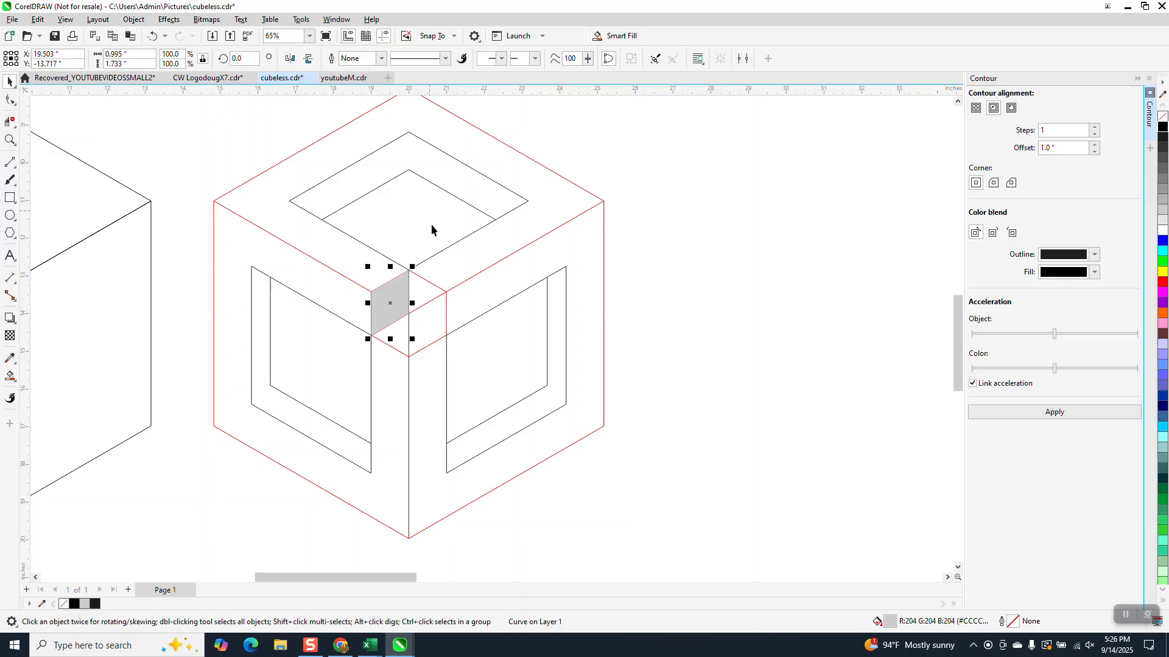
{"action": "left_click_drag", "start_coordinate": [408, 271], "coordinate": [396, 263]}
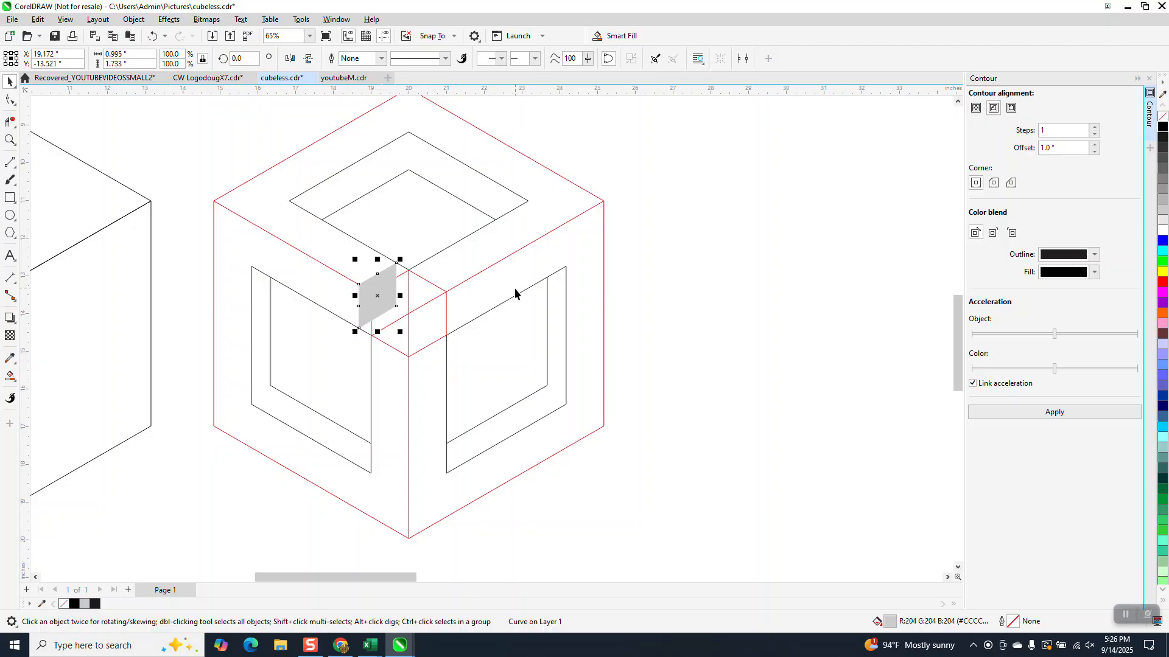
{"action": "left_click", "coordinate": [1163, 116]}
{"action": "right_click", "coordinate": [1162, 126]}
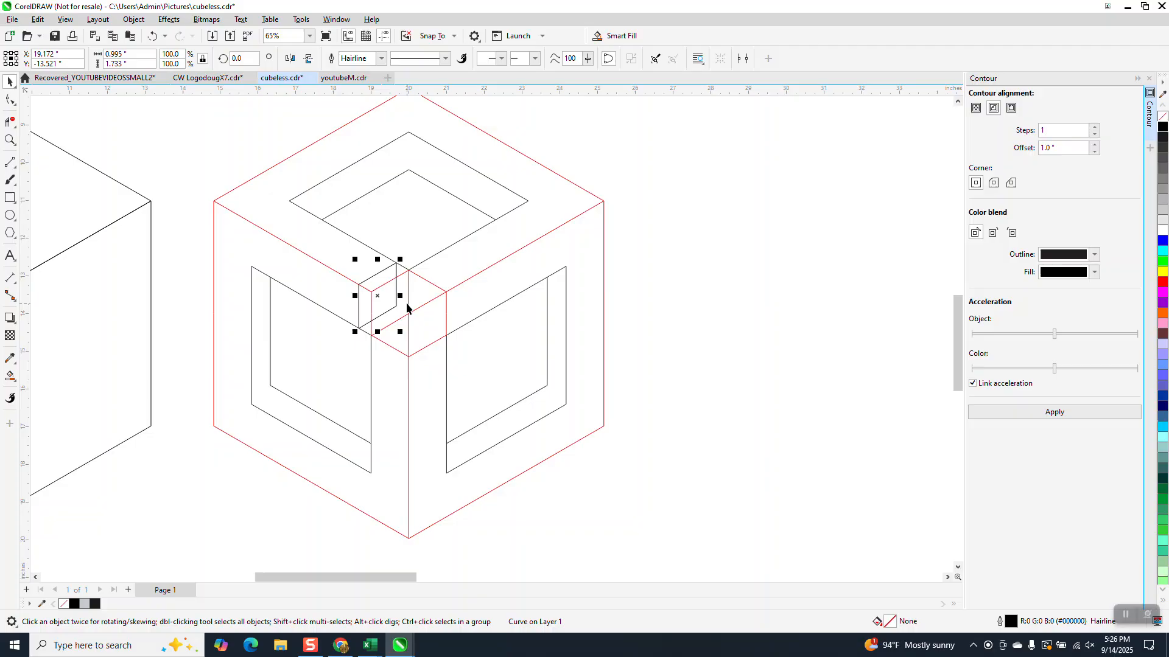
- Delete the small red hexagon around the cube's central corner
{"action": "left_click", "coordinate": [10, 121]}
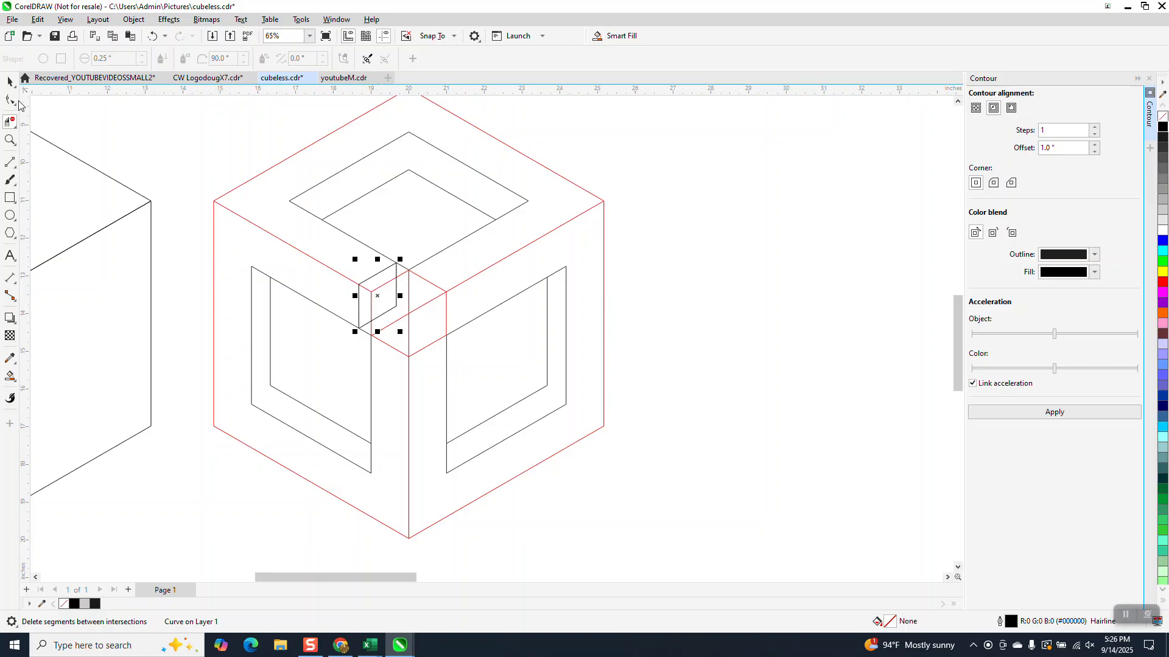
{"action": "left_click", "coordinate": [10, 82]}
{"action": "left_click", "coordinate": [428, 280]}
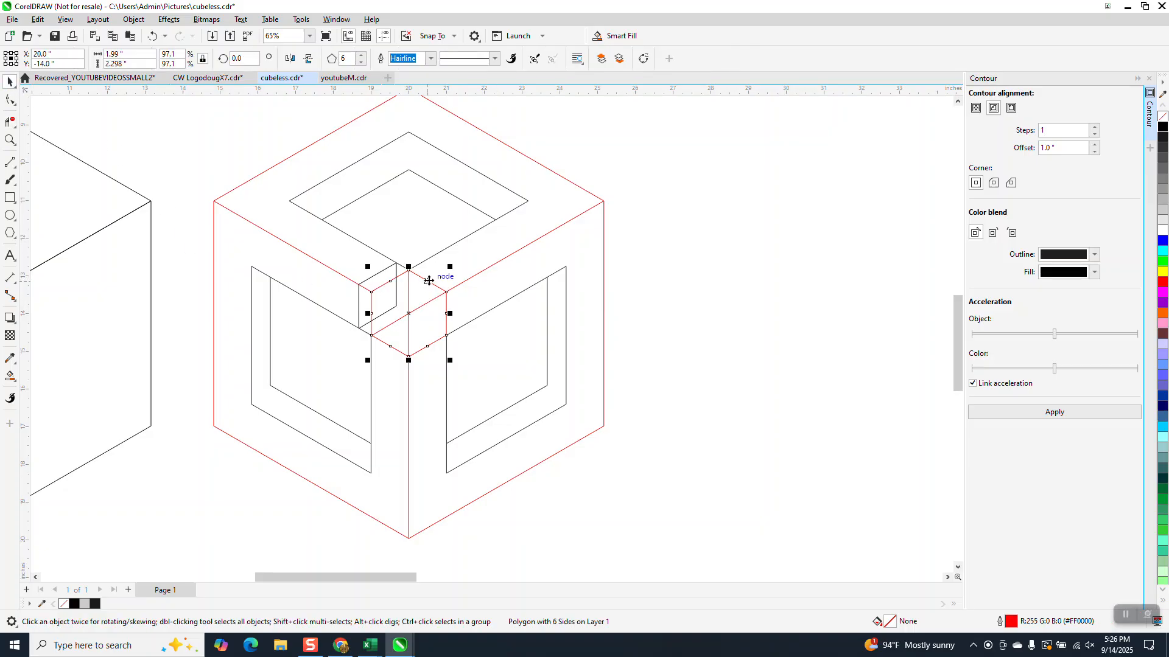
{"action": "key", "text": "Delete"}
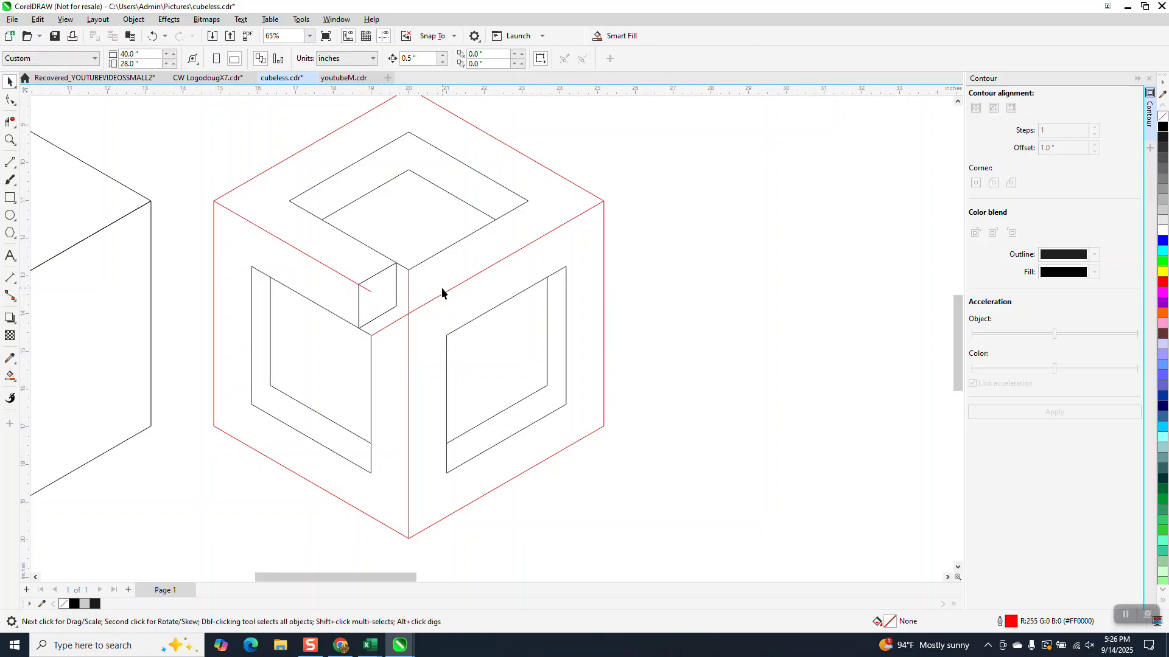
- Trim the leftover cube edge and construction line segments beside the outlined rhombus and above the central corner
{"action": "left_click", "coordinate": [10, 122]}
{"action": "left_click", "coordinate": [370, 289]}
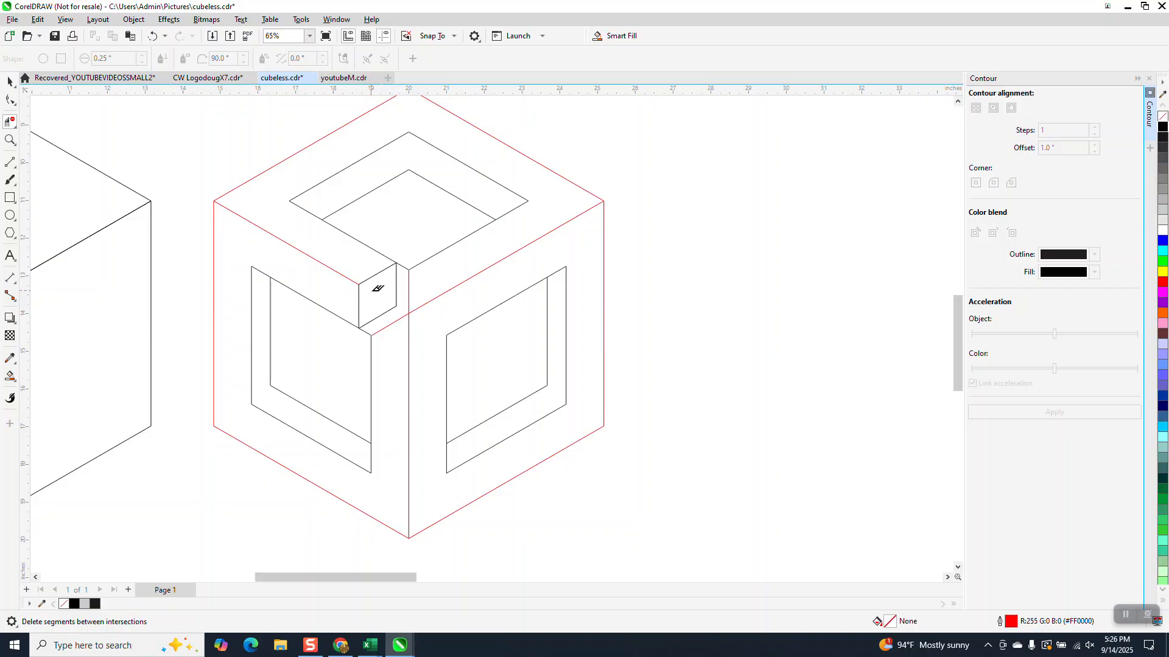
{"action": "left_click", "coordinate": [396, 319]}
{"action": "left_click", "coordinate": [408, 301]}
{"action": "left_click", "coordinate": [9, 81]}
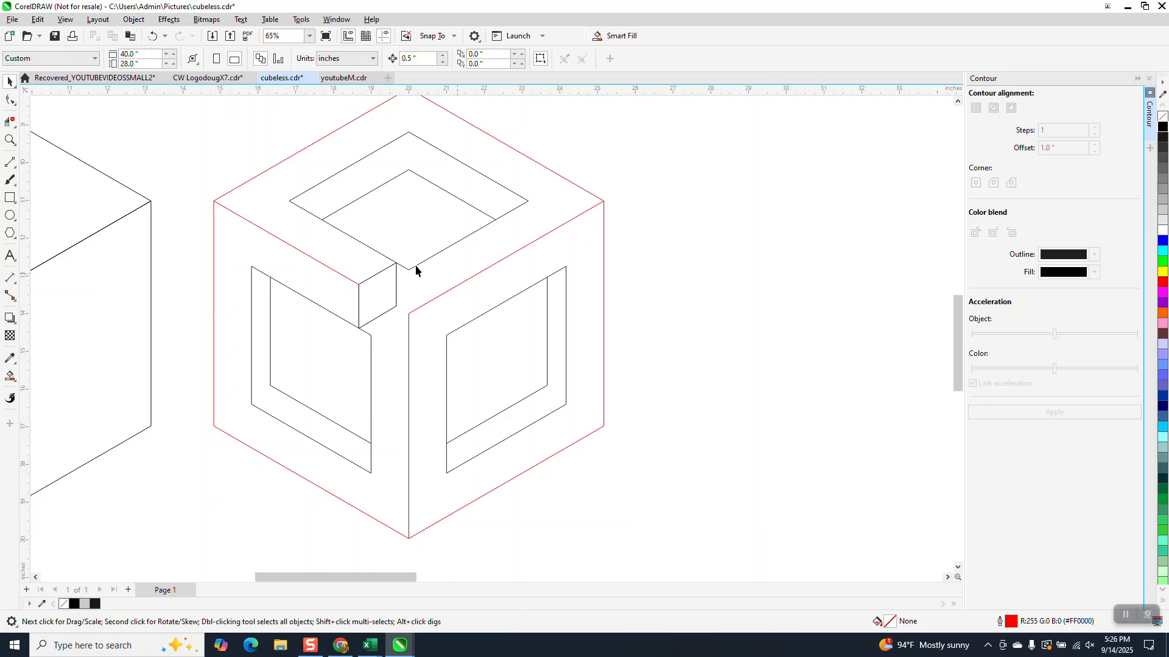
- Smart-fill the outlined rhombus light grey and move its rotation centre to the cube's central corner
{"action": "left_click", "coordinate": [10, 376]}
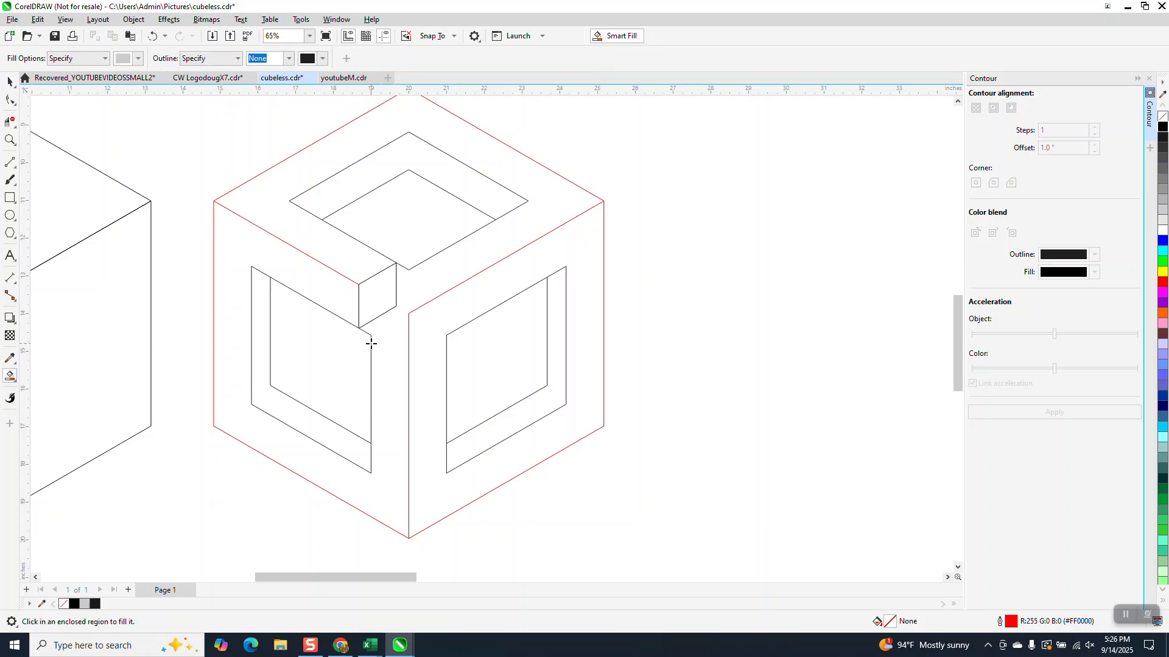
{"action": "left_click", "coordinate": [381, 308]}
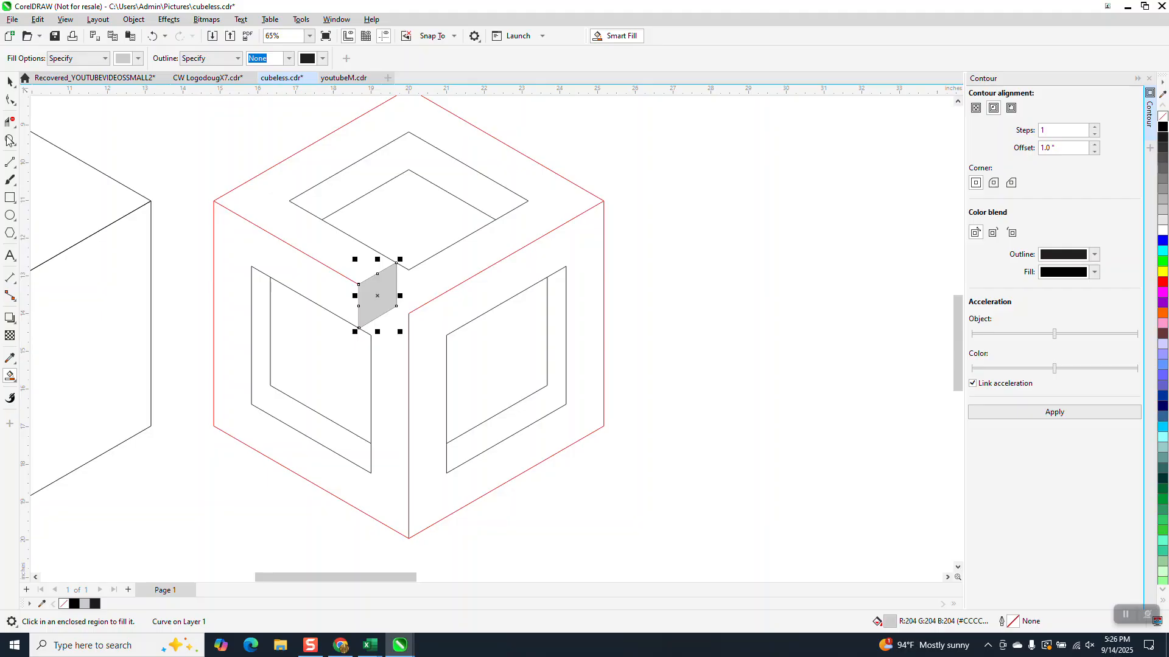
{"action": "left_click", "coordinate": [9, 81]}
{"action": "left_click", "coordinate": [380, 297]}
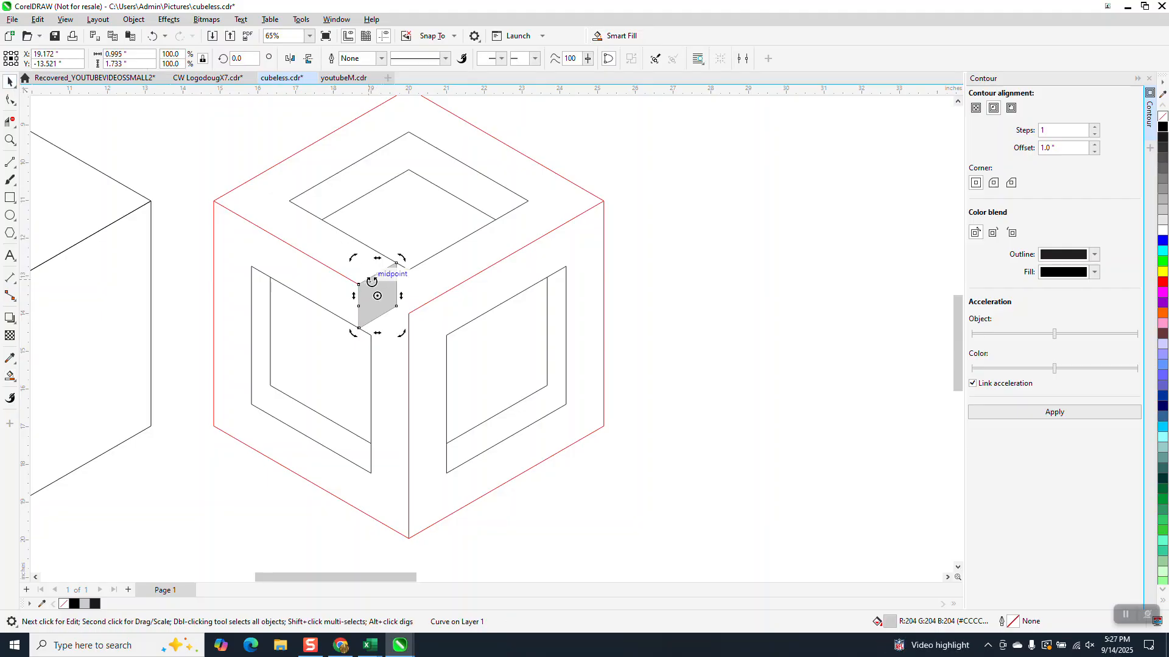
{"action": "left_click_drag", "start_coordinate": [377, 296], "coordinate": [409, 296]}
- Create rotated copies of the grey rhombus at 120 and 240 degrees about the cube's central corner
{"action": "double_click", "coordinate": [252, 56]}
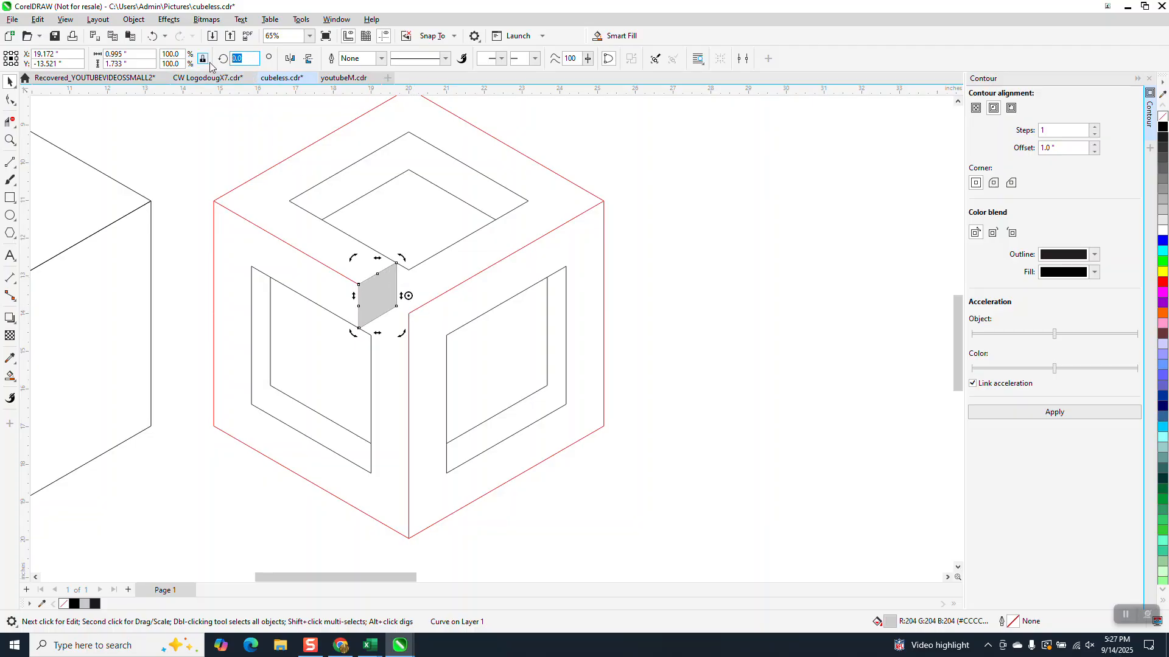
{"action": "type", "text": "120"}
{"action": "key", "text": "Return"}
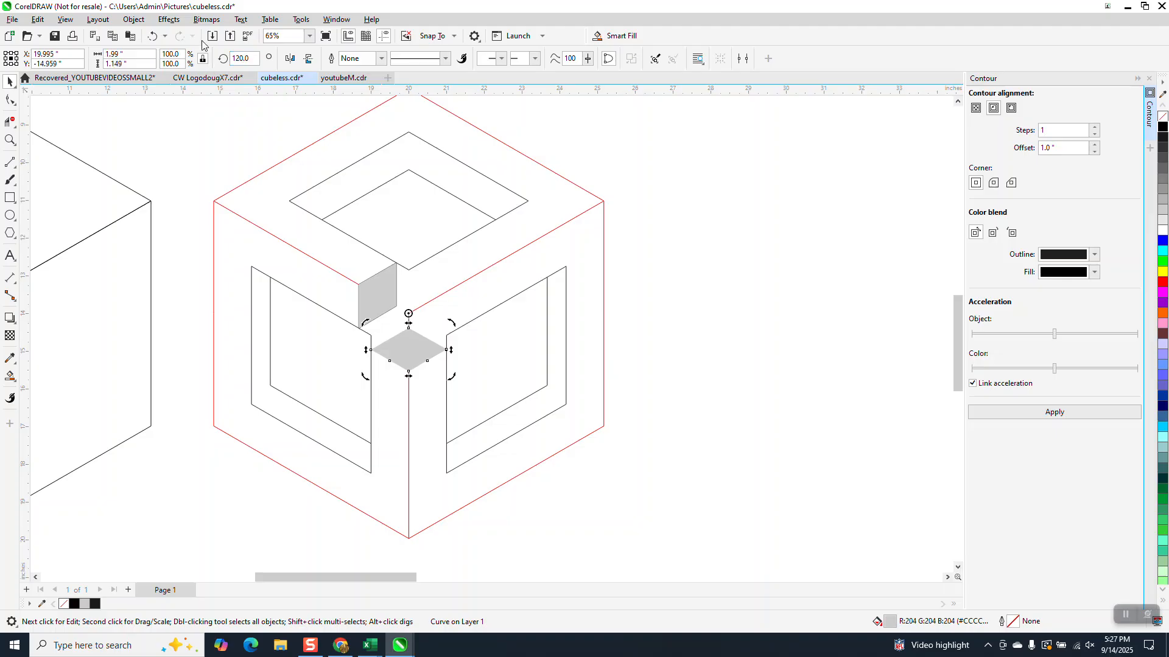
{"action": "left_click_drag", "start_coordinate": [252, 57], "coordinate": [192, 64]}
{"action": "type", "text": "240"}
{"action": "key", "text": "Return"}
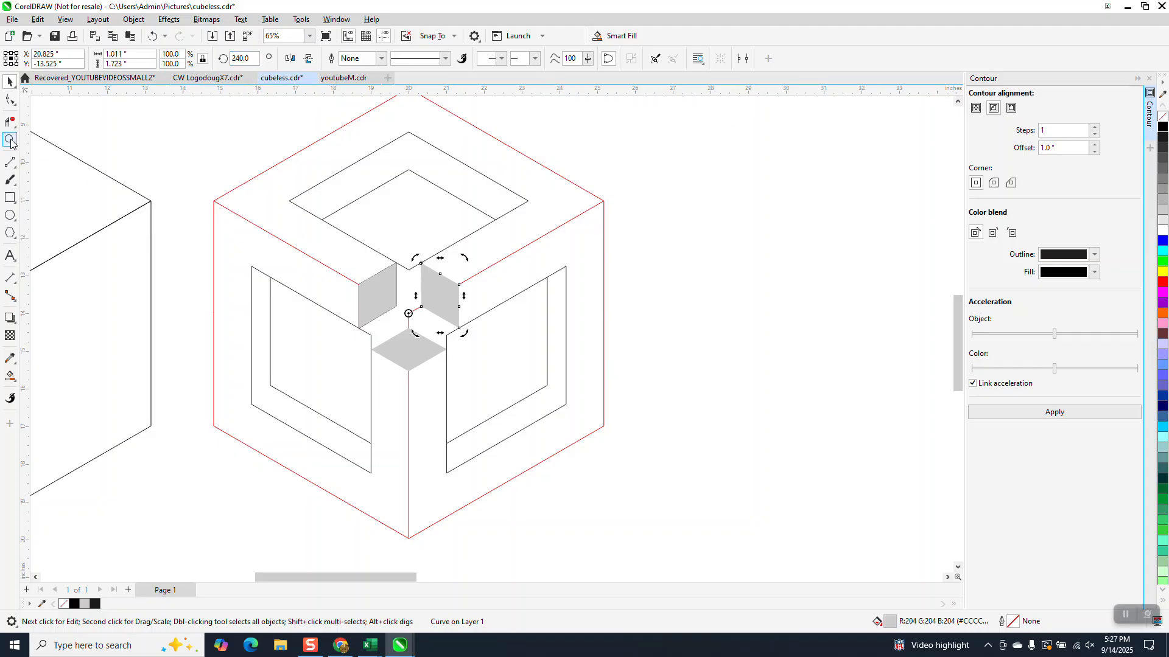
- Trim the red and vertical cube edge segments lying in the gap between the three grey rhombi
{"action": "left_click", "coordinate": [10, 139]}
{"action": "left_click", "coordinate": [11, 124]}
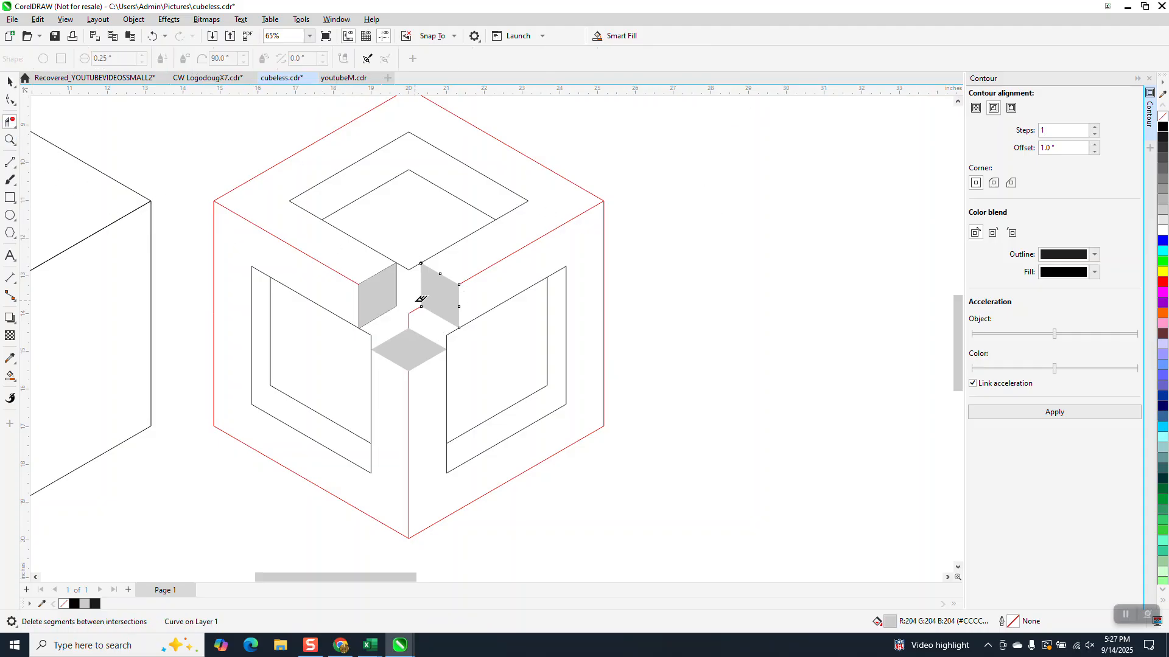
{"action": "left_click", "coordinate": [415, 309]}
{"action": "left_click", "coordinate": [410, 319]}
- Select the three rhombi and give them no fill and a black outline
{"action": "left_click", "coordinate": [10, 81]}
{"action": "left_click_drag", "start_coordinate": [667, 181], "coordinate": [313, 405]}
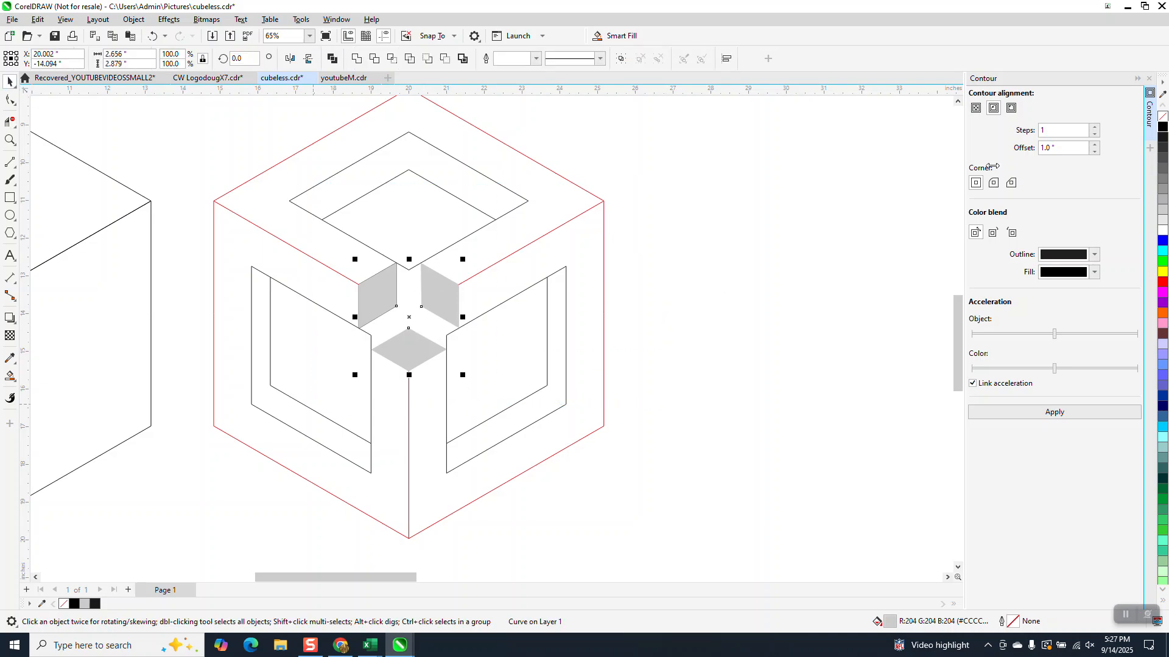
{"action": "left_click", "coordinate": [1161, 118]}
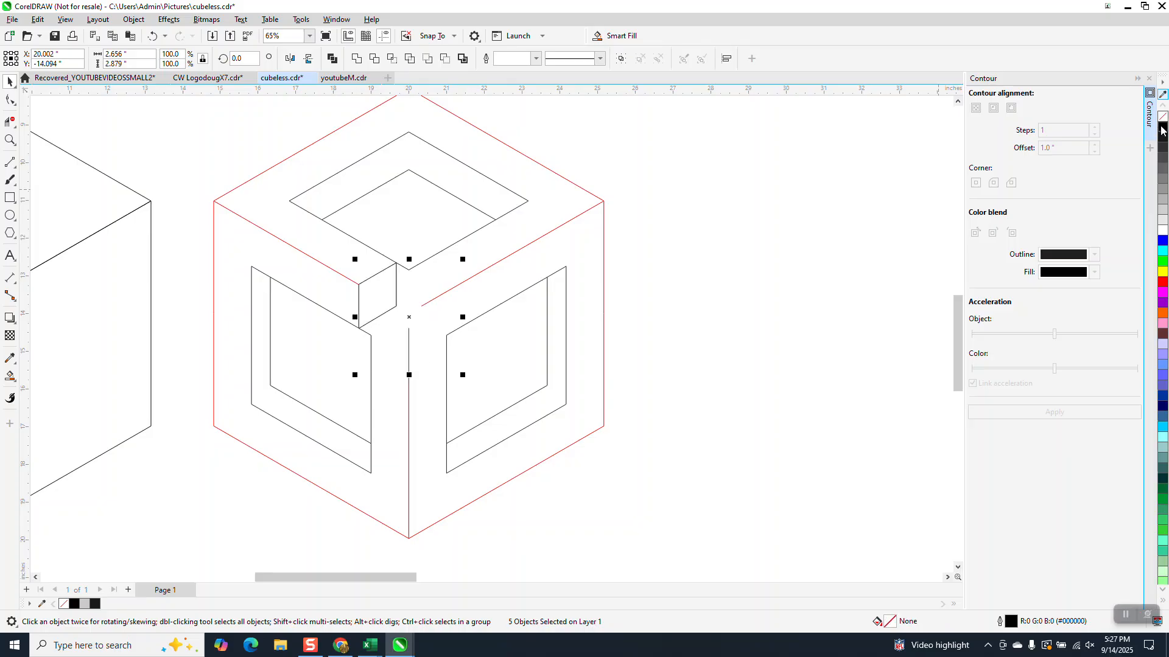
- Trim the cube edge segments inside the right and lower rhombi and undo the last extra trim
{"action": "left_click", "coordinate": [10, 122]}
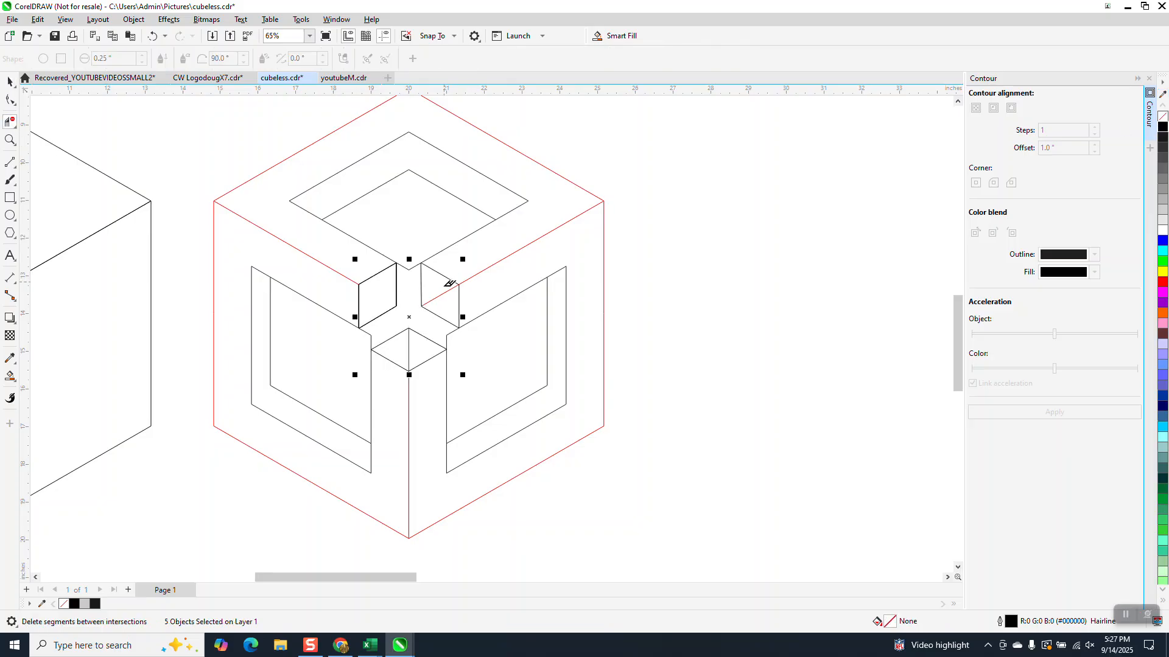
{"action": "left_click", "coordinate": [441, 294]}
{"action": "scroll", "coordinate": [417, 348], "scroll_direction": "down", "scroll_amount": 4}
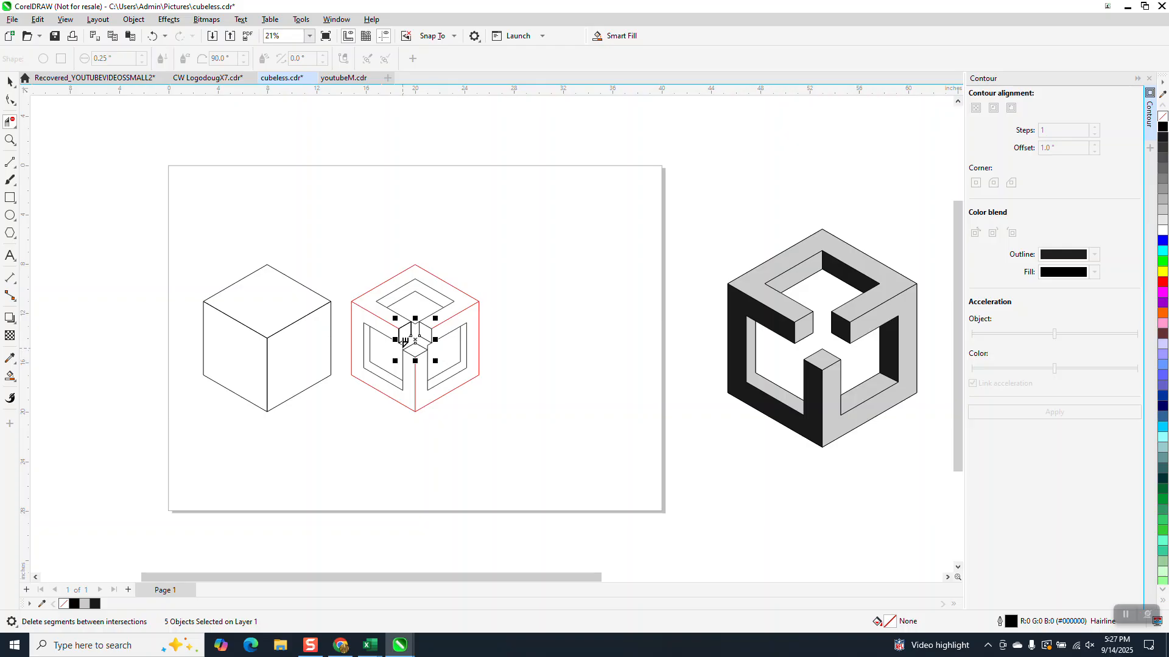
{"action": "left_click", "coordinate": [152, 36]}
{"action": "left_click", "coordinate": [9, 140]}
{"action": "left_click_drag", "start_coordinate": [342, 293], "coordinate": [571, 447]}
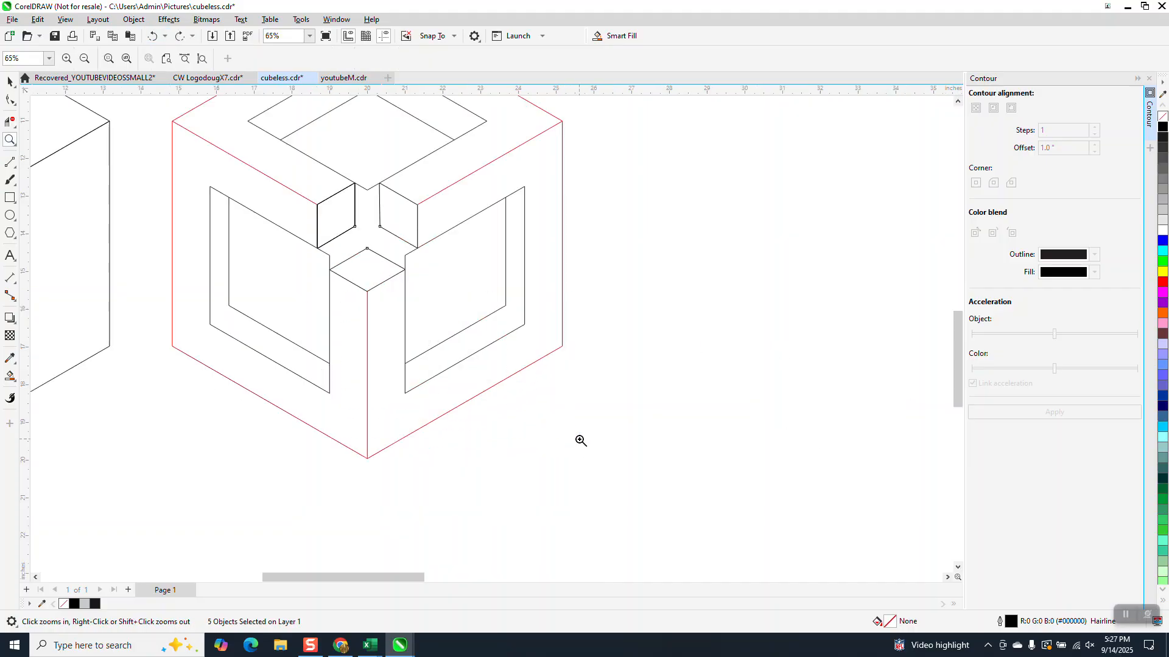
{"action": "scroll", "coordinate": [313, 405], "scroll_direction": "down", "scroll_amount": 3}
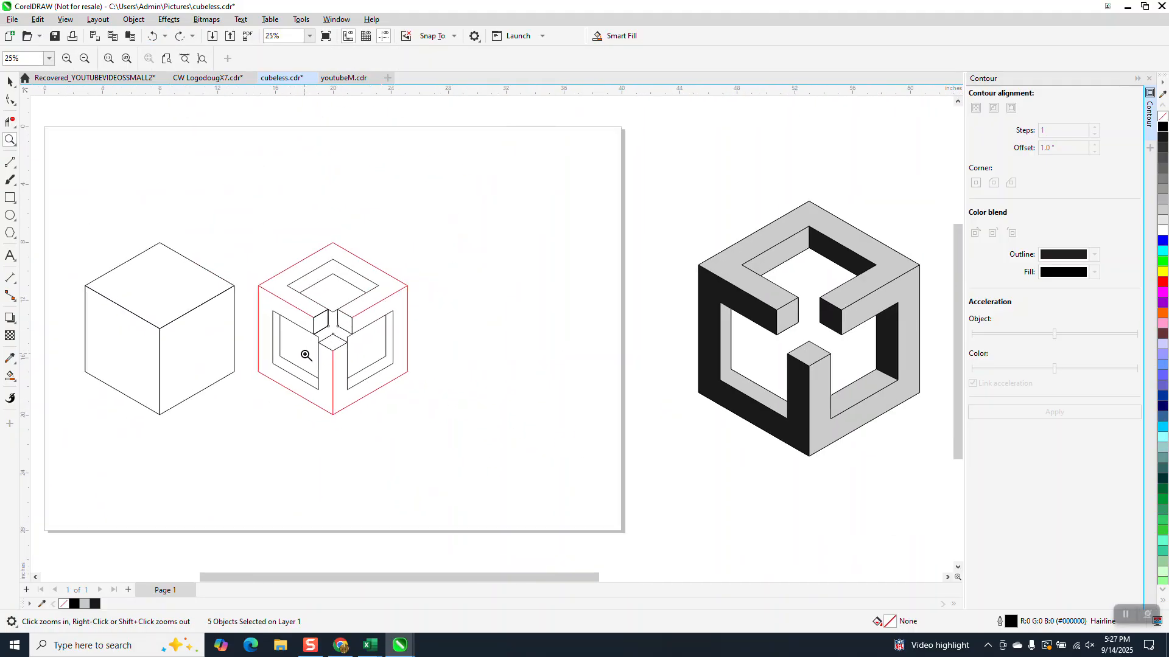
{"action": "left_click", "coordinate": [10, 81]}
{"action": "scroll", "coordinate": [517, 274], "scroll_direction": "down", "scroll_amount": 1}
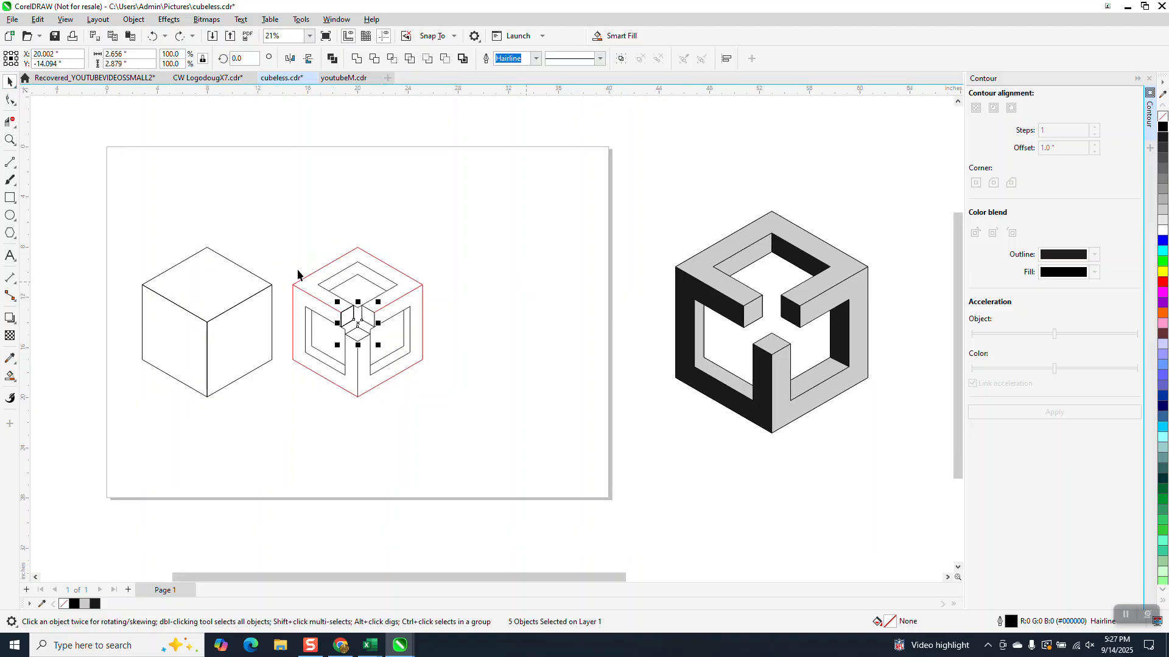
- Set the Smart Fill colour to blue and try filling from the blank page area beside the cube
{"action": "left_click", "coordinate": [10, 376]}
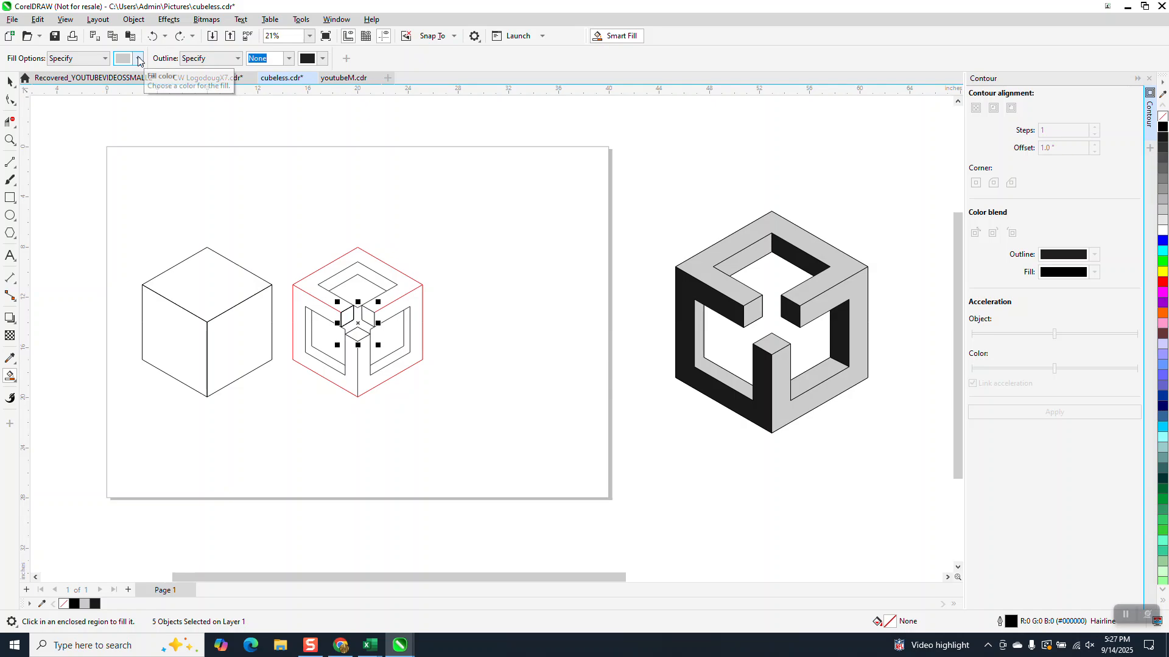
{"action": "left_click", "coordinate": [139, 59]}
{"action": "left_click", "coordinate": [175, 135]}
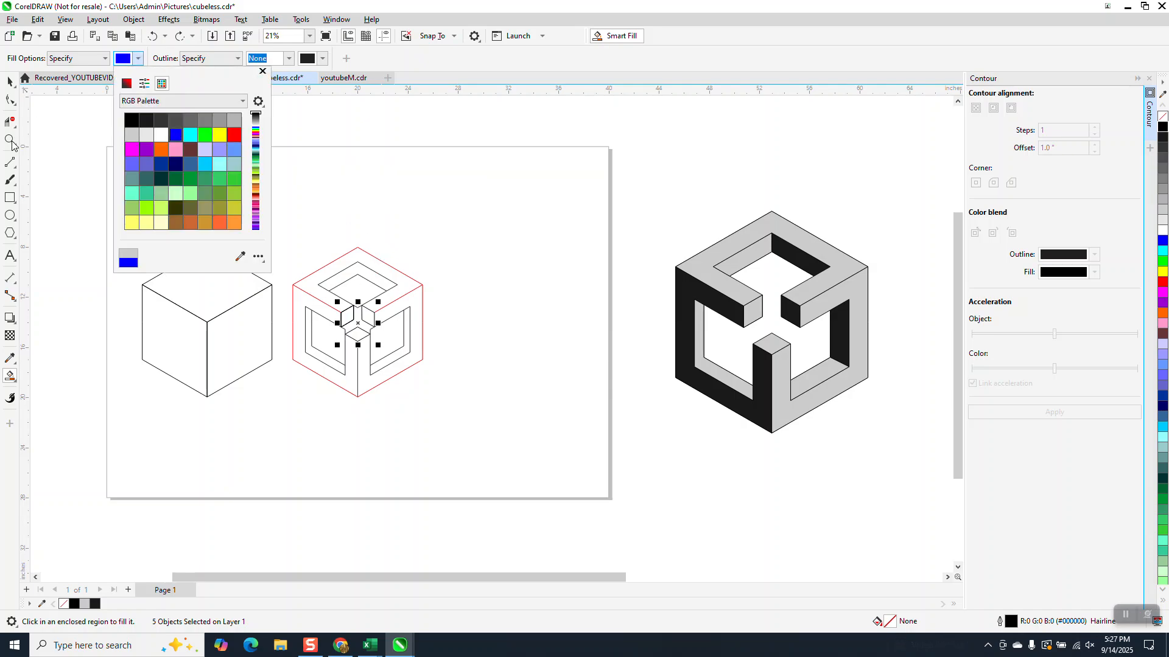
{"action": "left_click", "coordinate": [17, 160]}
{"action": "left_click", "coordinate": [495, 191]}
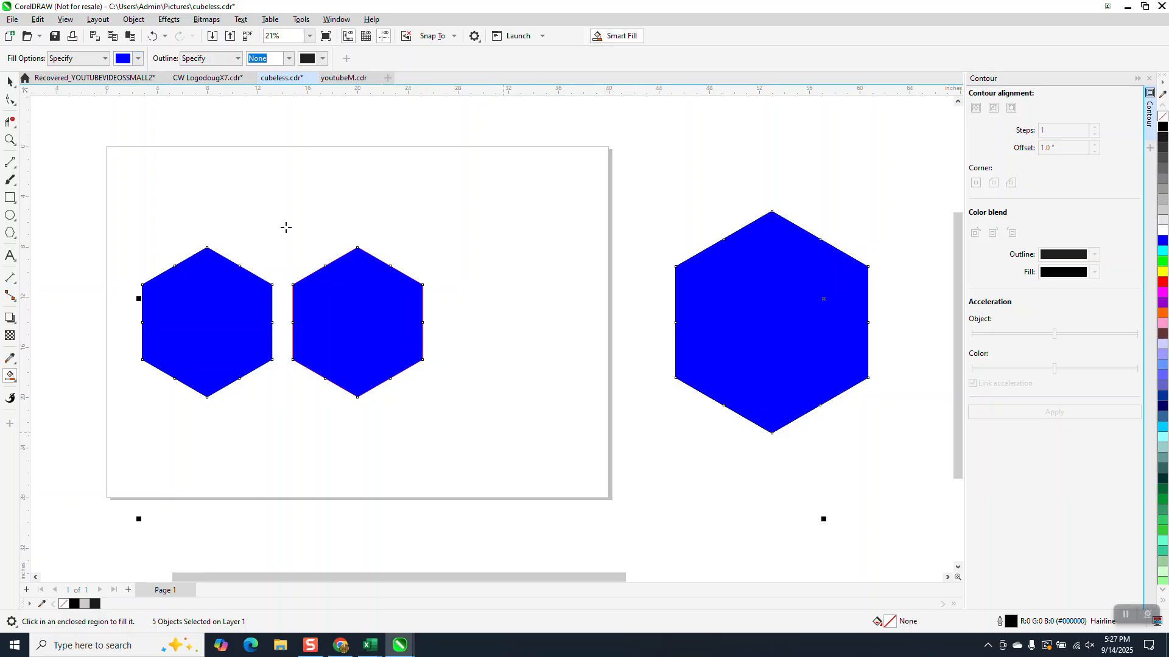
- Draw a vertical line about 20 inches long through the cube's centre and a 0.5-inch diagonal joining the right face's lower-right inset corners
{"action": "left_click", "coordinate": [10, 162]}
{"action": "left_click_drag", "start_coordinate": [445, 167], "coordinate": [445, 428]}
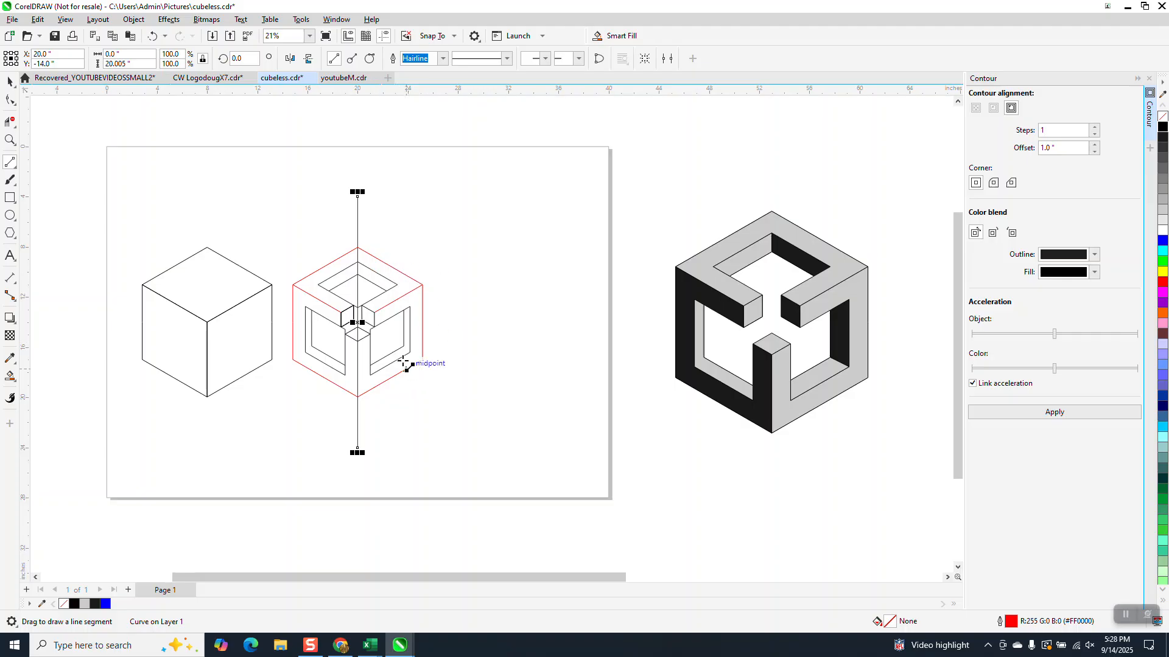
{"action": "left_click", "coordinate": [13, 142]}
{"action": "left_click_drag", "start_coordinate": [391, 339], "coordinate": [451, 373]}
{"action": "left_click", "coordinate": [12, 165]}
{"action": "left_click", "coordinate": [49, 175]}
{"action": "left_click_drag", "start_coordinate": [359, 281], "coordinate": [271, 195]}
{"action": "scroll", "coordinate": [505, 286], "scroll_direction": "down", "scroll_amount": 5}
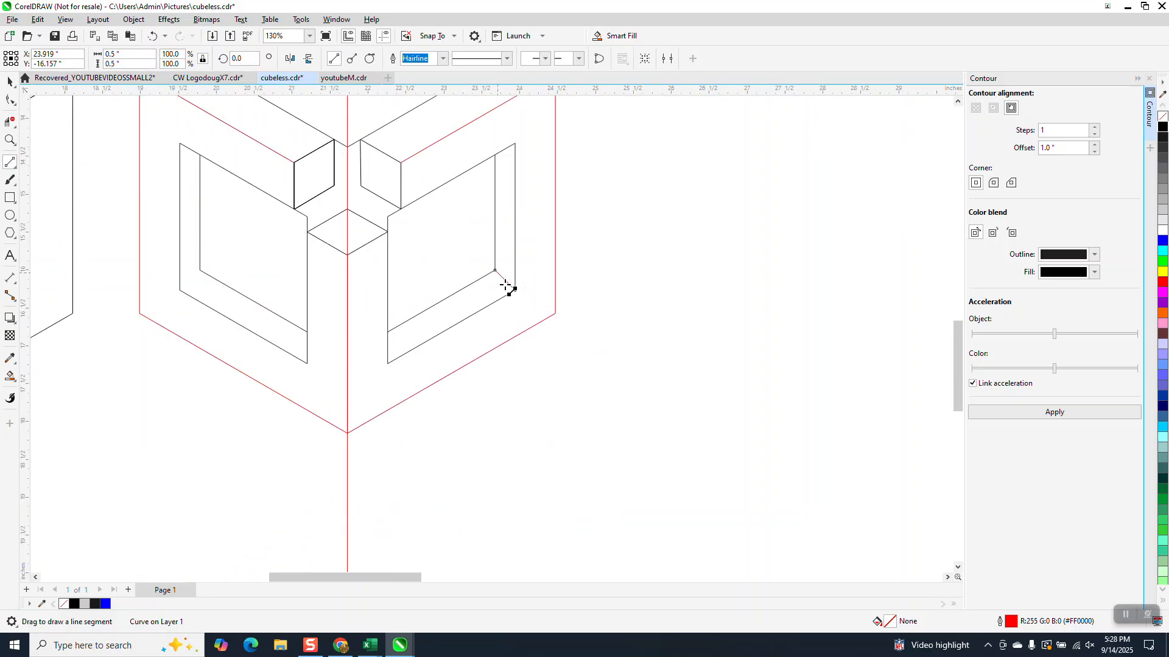
- Smart Fill the top face's right inner strip and the right face's vertical strip blue, and undo the extra fill on the left face
{"action": "left_click", "coordinate": [12, 376]}
{"action": "scroll", "coordinate": [401, 238], "scroll_direction": "down", "scroll_amount": 1}
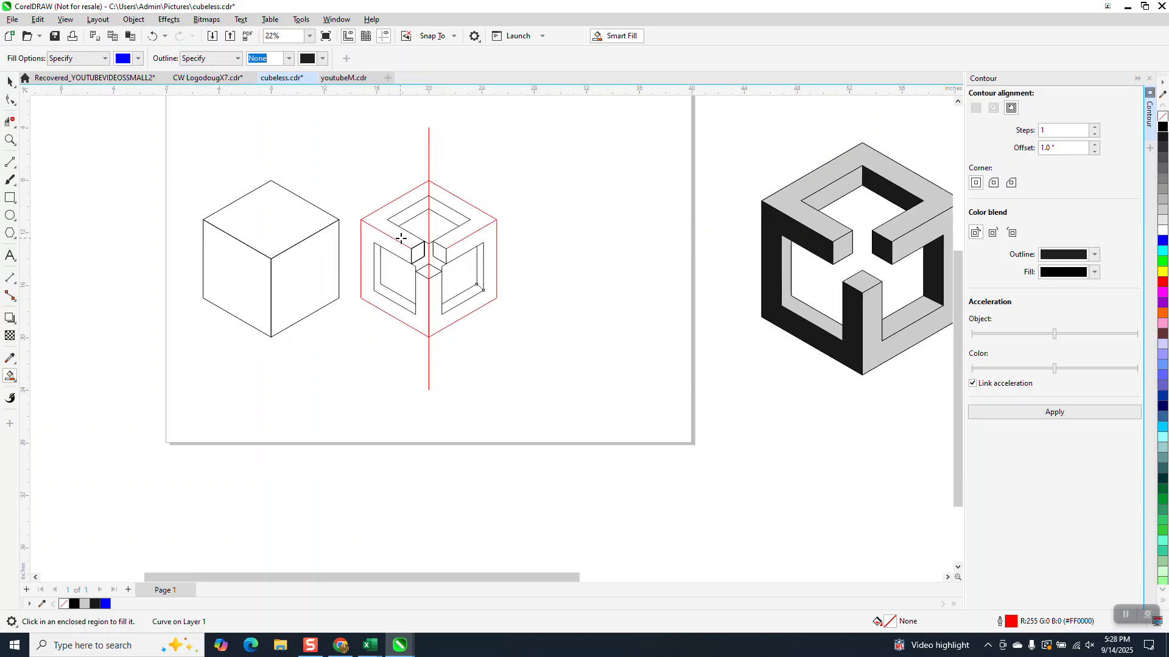
{"action": "left_click", "coordinate": [437, 211]}
{"action": "left_click", "coordinate": [479, 261]}
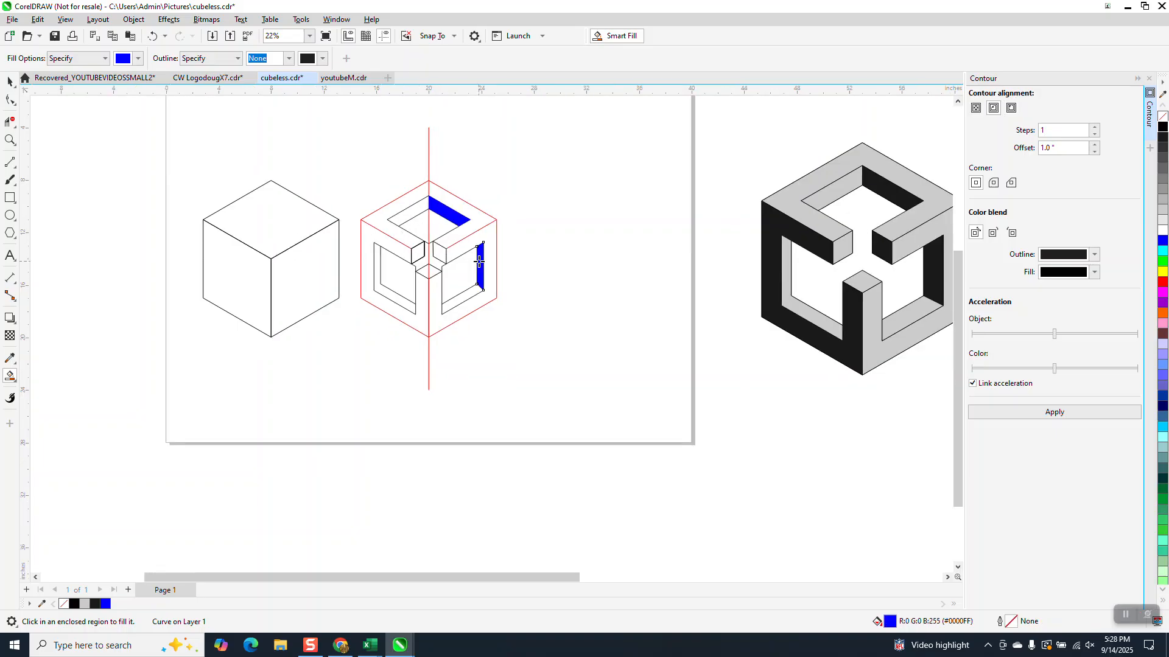
{"action": "left_click", "coordinate": [419, 329]}
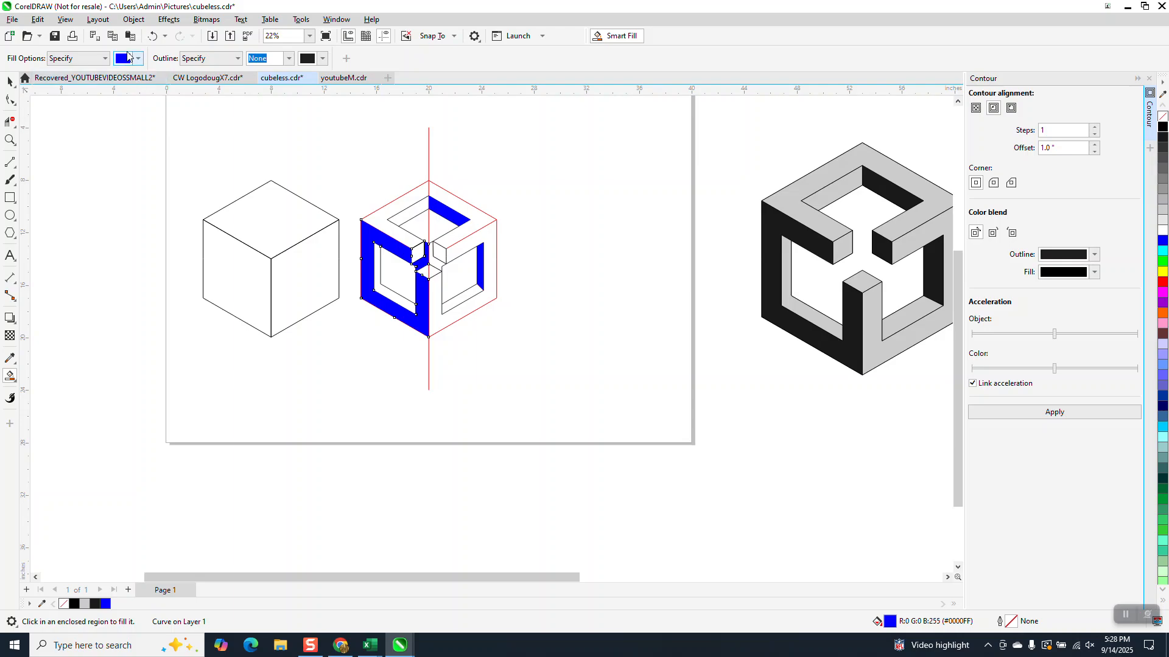
{"action": "left_click", "coordinate": [152, 36]}
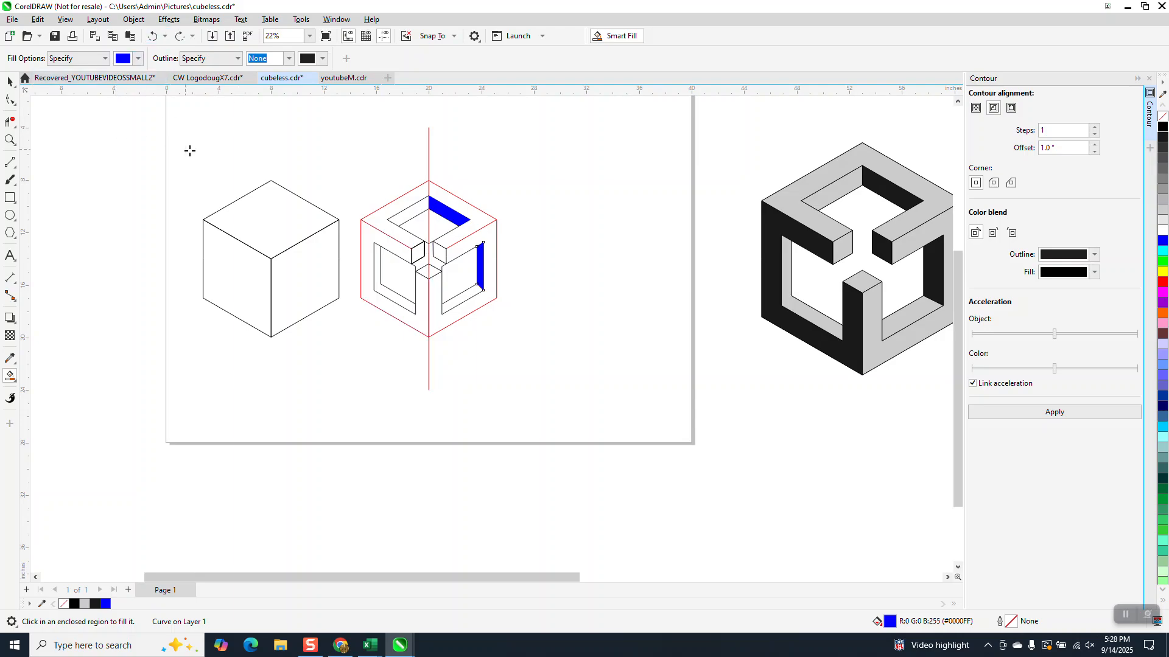
- Delete the segment of the vertical centre line that lies inside the lower rhombus
{"action": "left_click", "coordinate": [10, 140]}
{"action": "left_click_drag", "start_coordinate": [373, 230], "coordinate": [475, 313]}
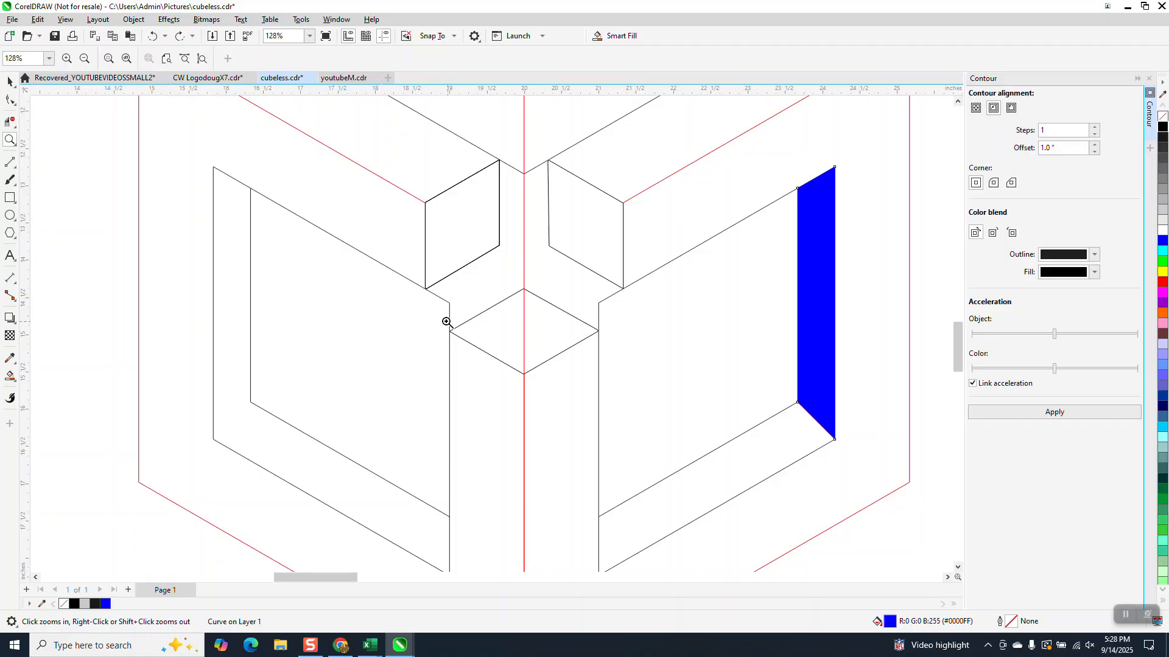
{"action": "scroll", "coordinate": [416, 308], "scroll_direction": "down", "scroll_amount": 1}
{"action": "left_click_drag", "start_coordinate": [420, 299], "coordinate": [470, 368]}
{"action": "scroll", "coordinate": [436, 279], "scroll_direction": "down", "scroll_amount": 8}
{"action": "scroll", "coordinate": [414, 247], "scroll_direction": "down", "scroll_amount": 8}
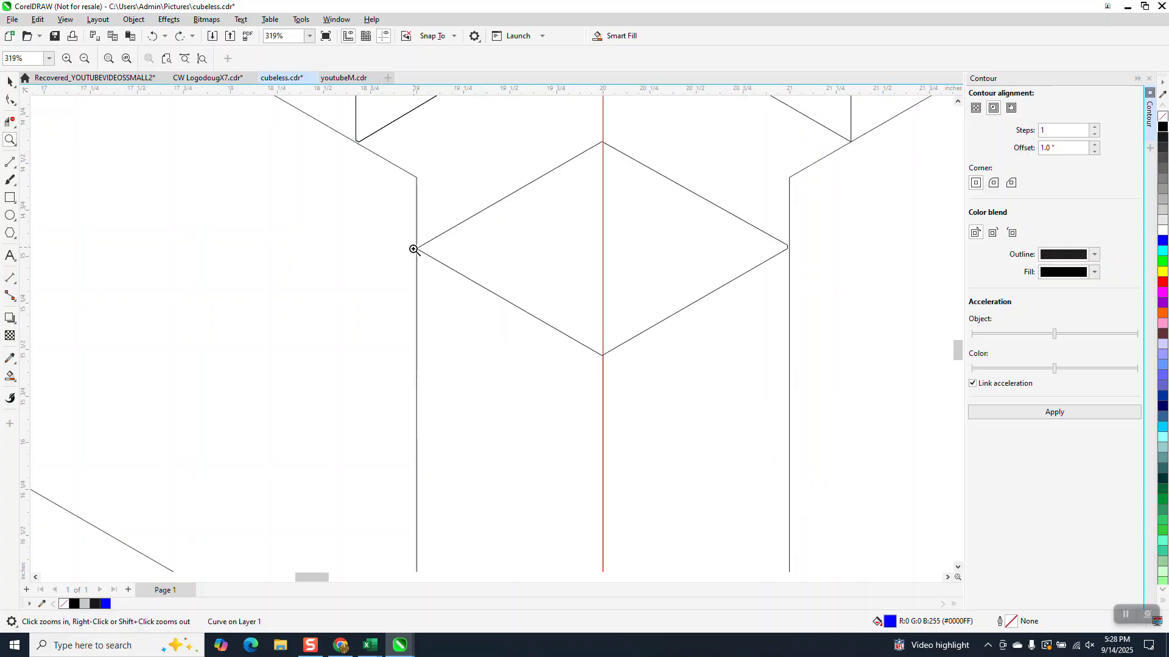
{"action": "left_click", "coordinate": [10, 121]}
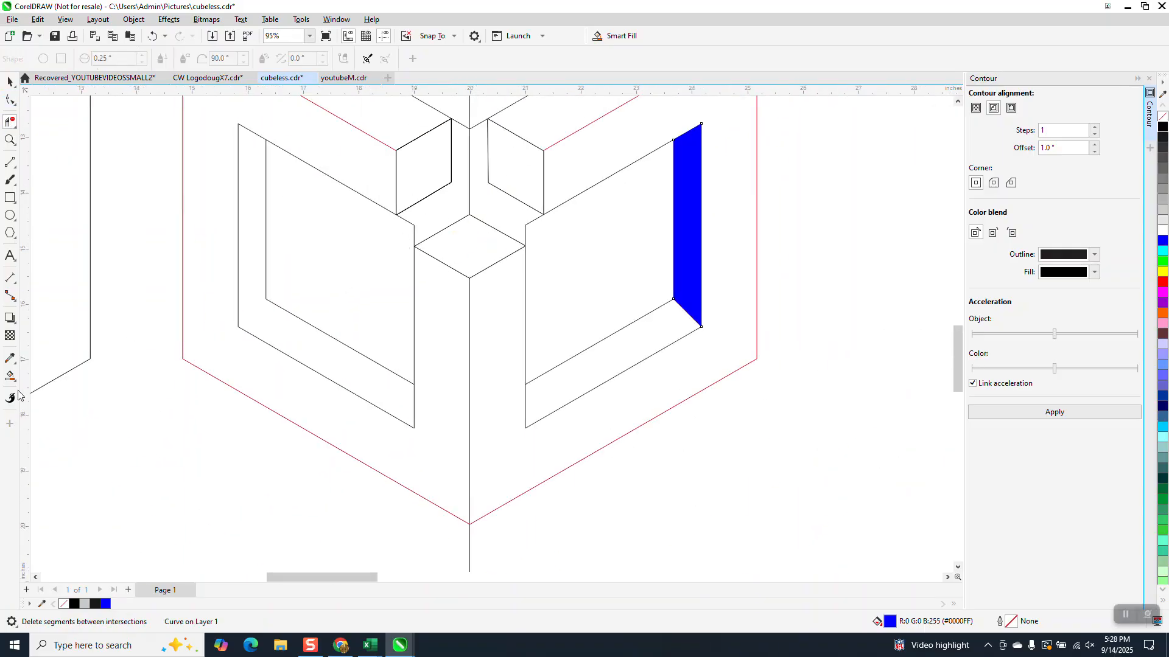
{"action": "scroll", "coordinate": [85, 414], "scroll_direction": "down", "scroll_amount": 3}
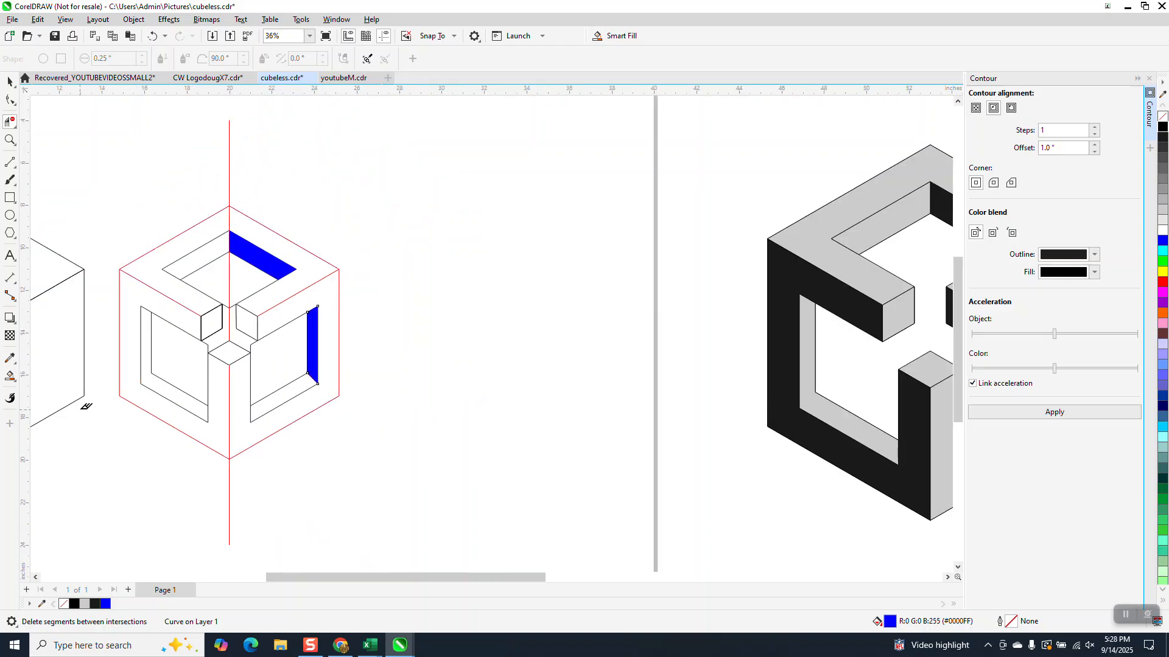
{"action": "scroll", "coordinate": [86, 407], "scroll_direction": "down", "scroll_amount": 1}
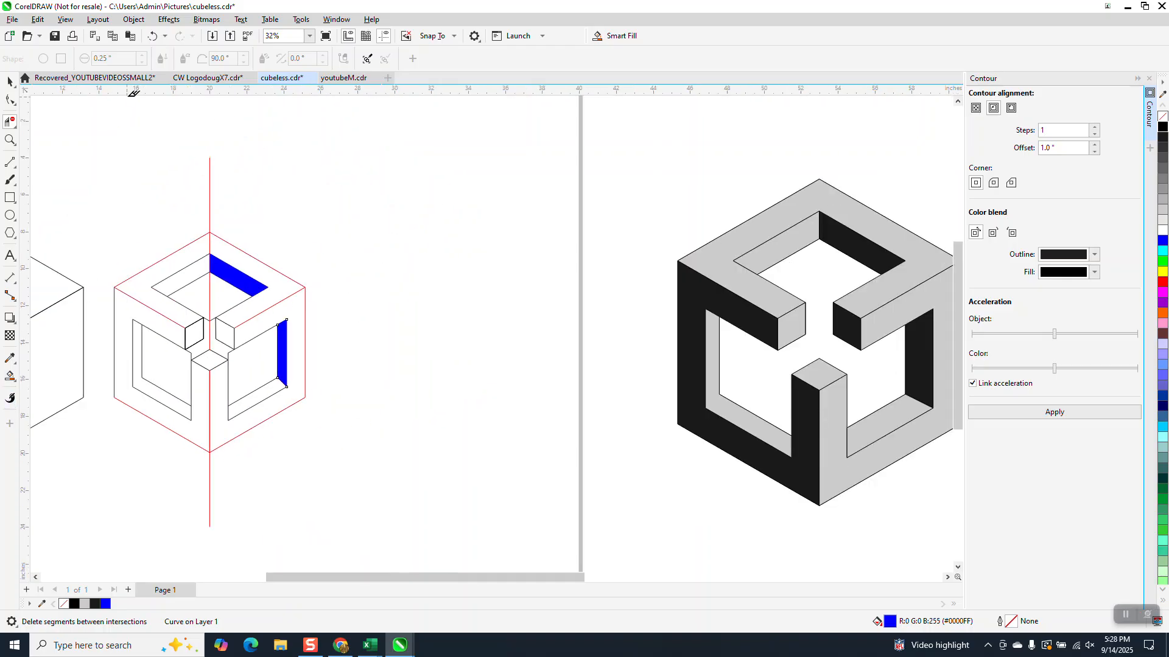
- Set the Smart Fill colour to cyan and fill the lower rhombus
{"action": "left_click", "coordinate": [10, 377]}
{"action": "left_click", "coordinate": [139, 59]}
{"action": "left_click", "coordinate": [190, 135]}
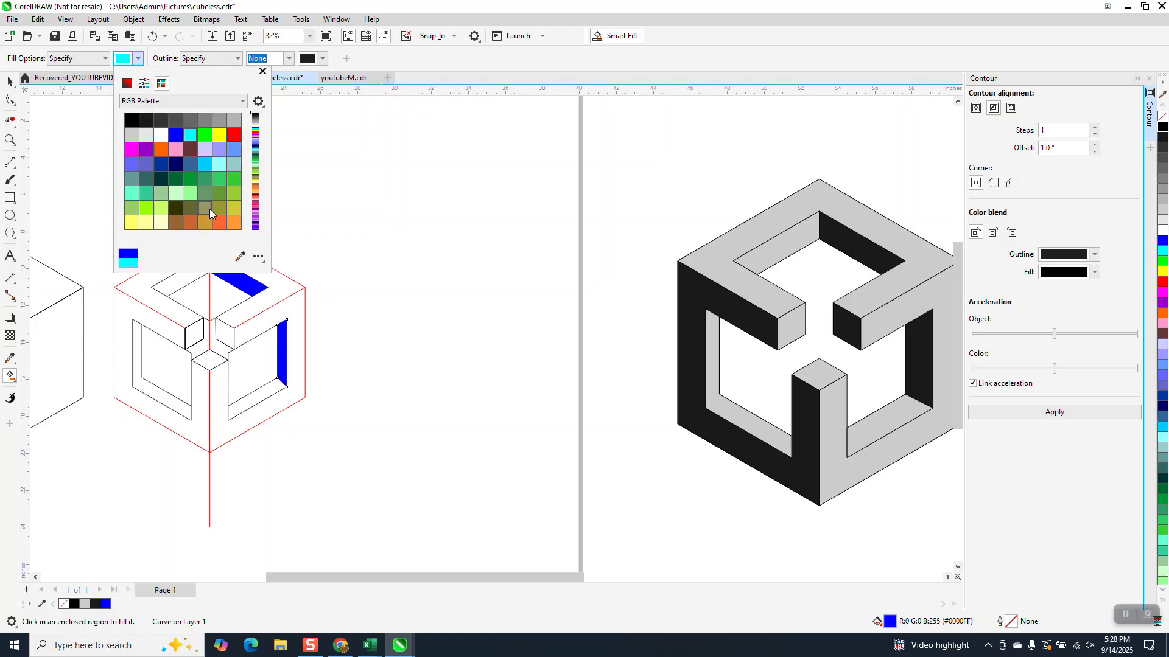
{"action": "left_click", "coordinate": [208, 364]}
{"action": "left_click", "coordinate": [221, 363]}
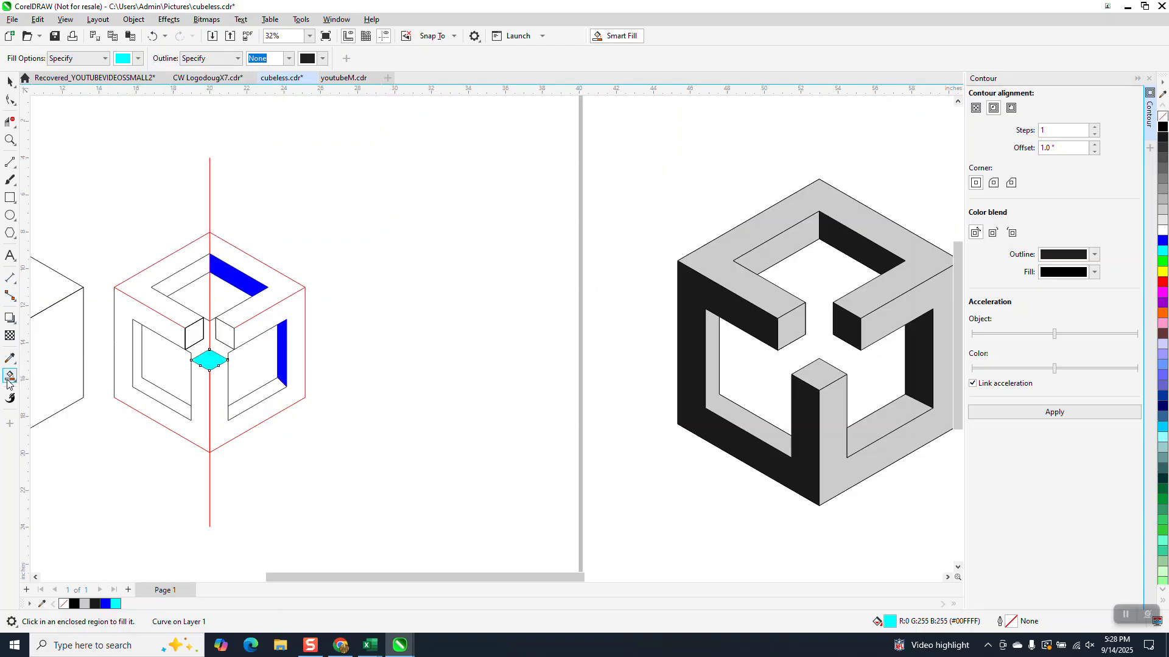
- Set the Smart Fill colour back to blue, try filling the cube's left face, and undo that fill
{"action": "left_click", "coordinate": [138, 59]}
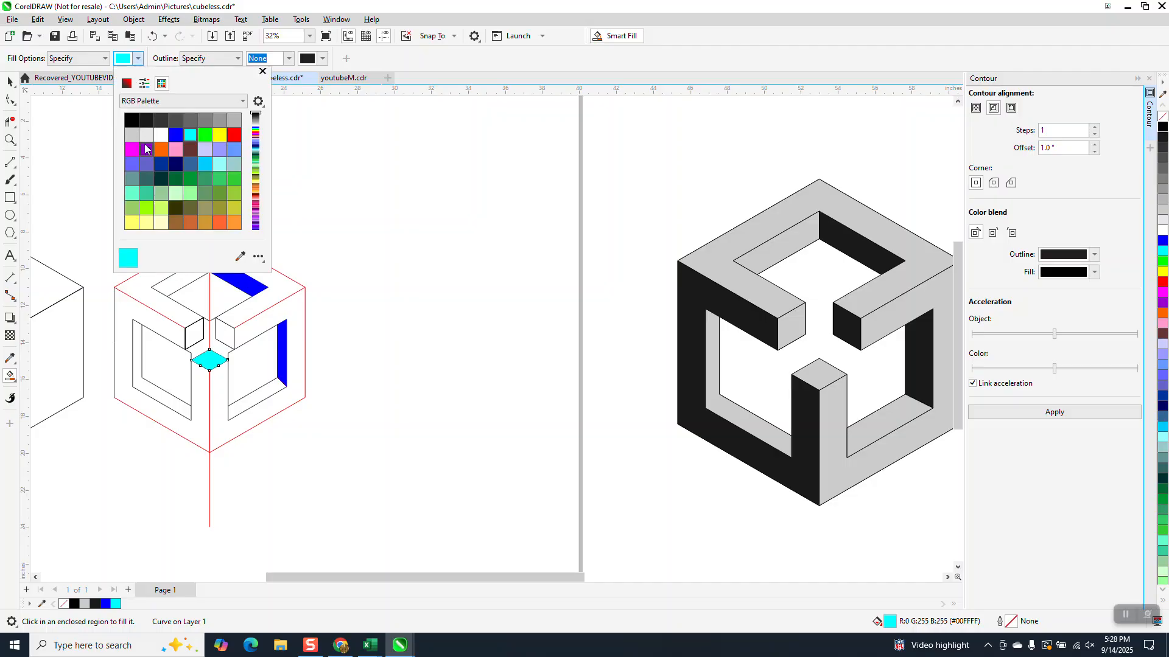
{"action": "left_click", "coordinate": [175, 135]}
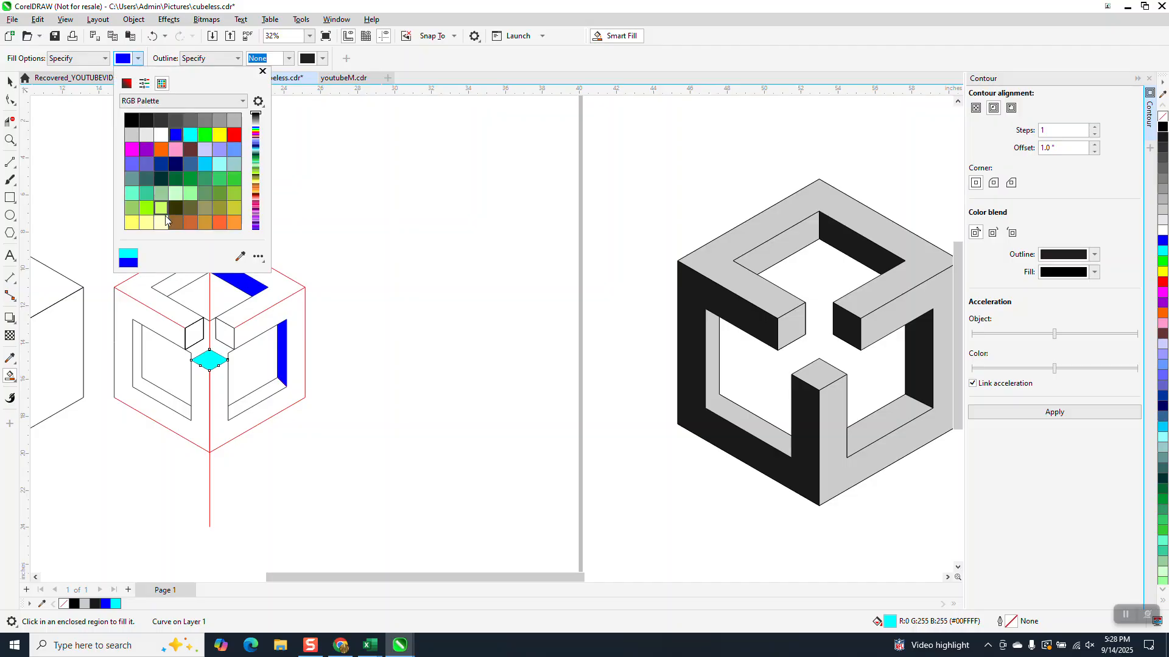
{"action": "left_click", "coordinate": [197, 411]}
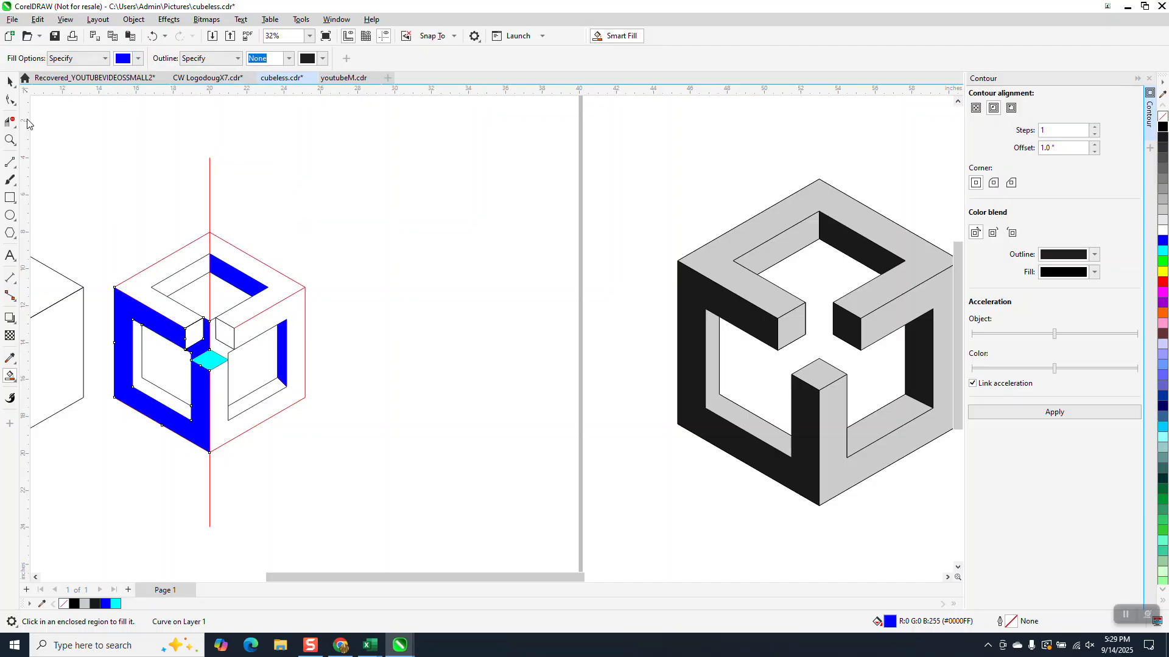
{"action": "left_click", "coordinate": [10, 140]}
{"action": "left_click_drag", "start_coordinate": [166, 310], "coordinate": [281, 382]}
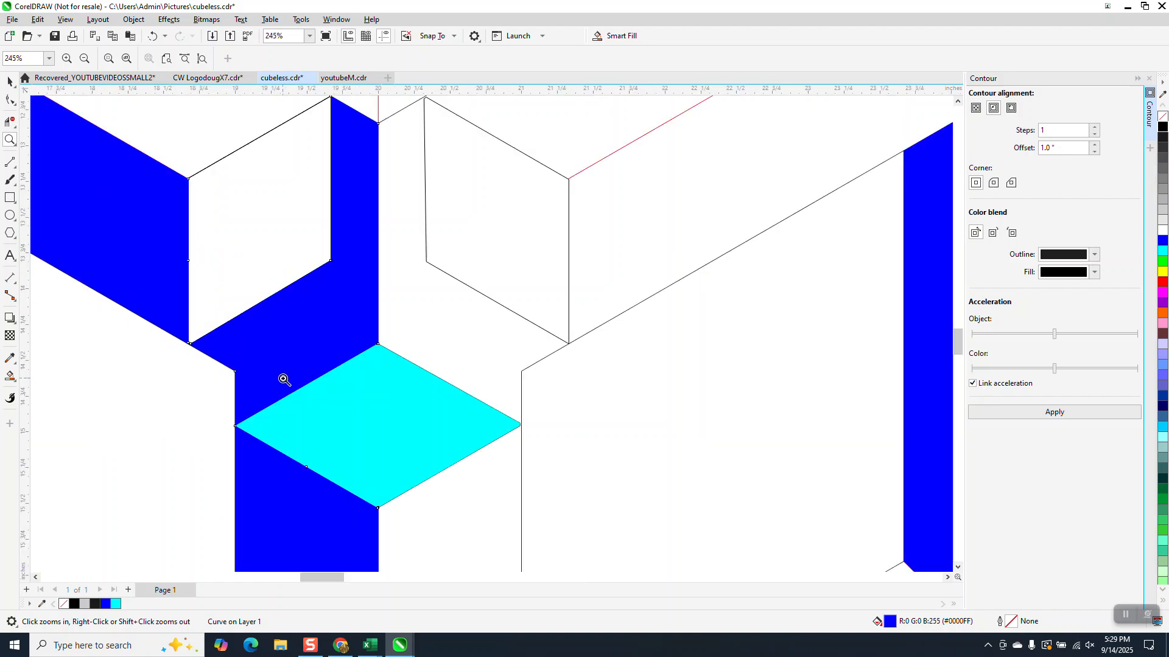
{"action": "left_click", "coordinate": [152, 35]}
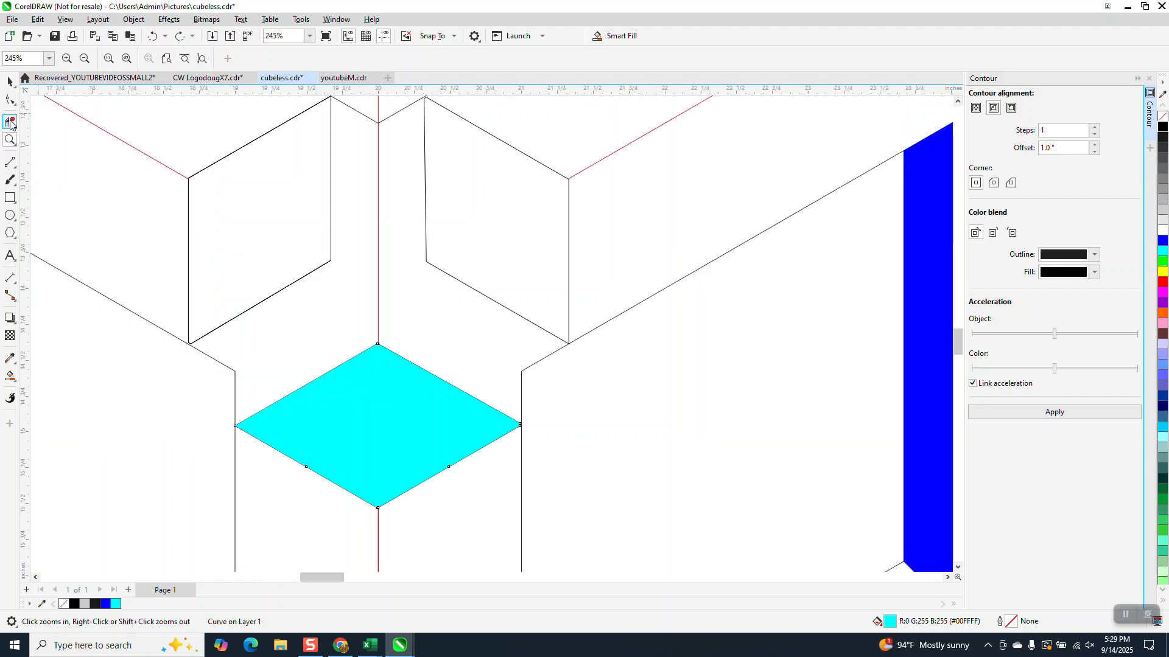
- Check the lower corners of the two upper rhombi against the cube outlines and delete the stacked copies of the left rhombus
{"action": "left_click_drag", "start_coordinate": [178, 319], "coordinate": [241, 365]}
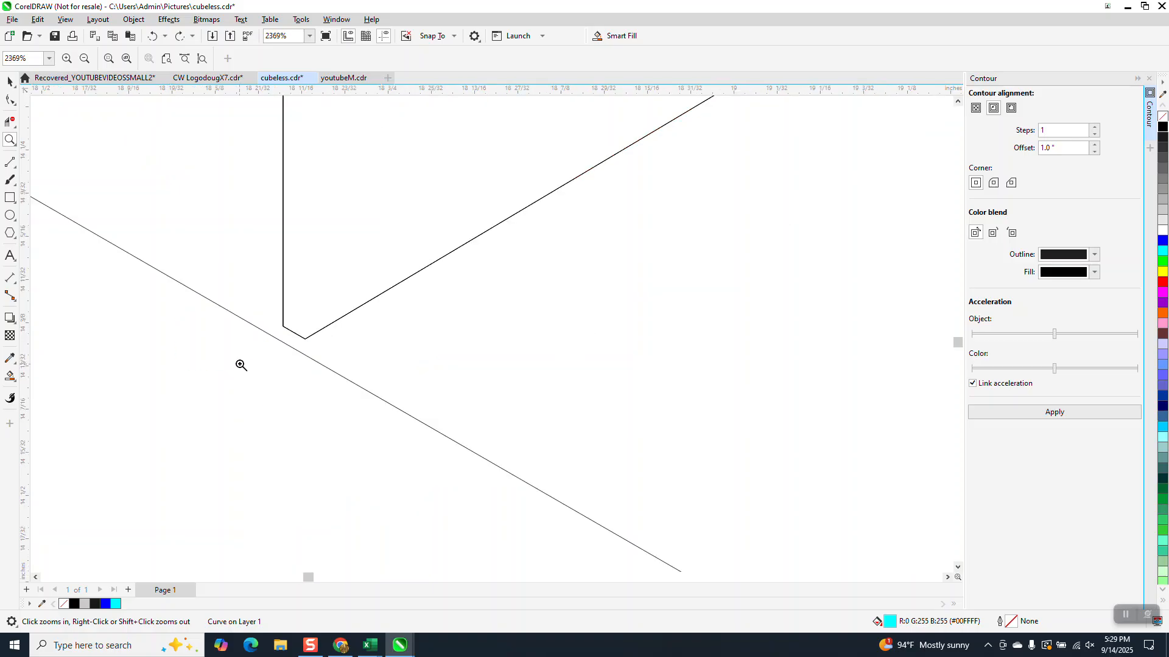
{"action": "scroll", "coordinate": [260, 327], "scroll_direction": "down", "scroll_amount": 10}
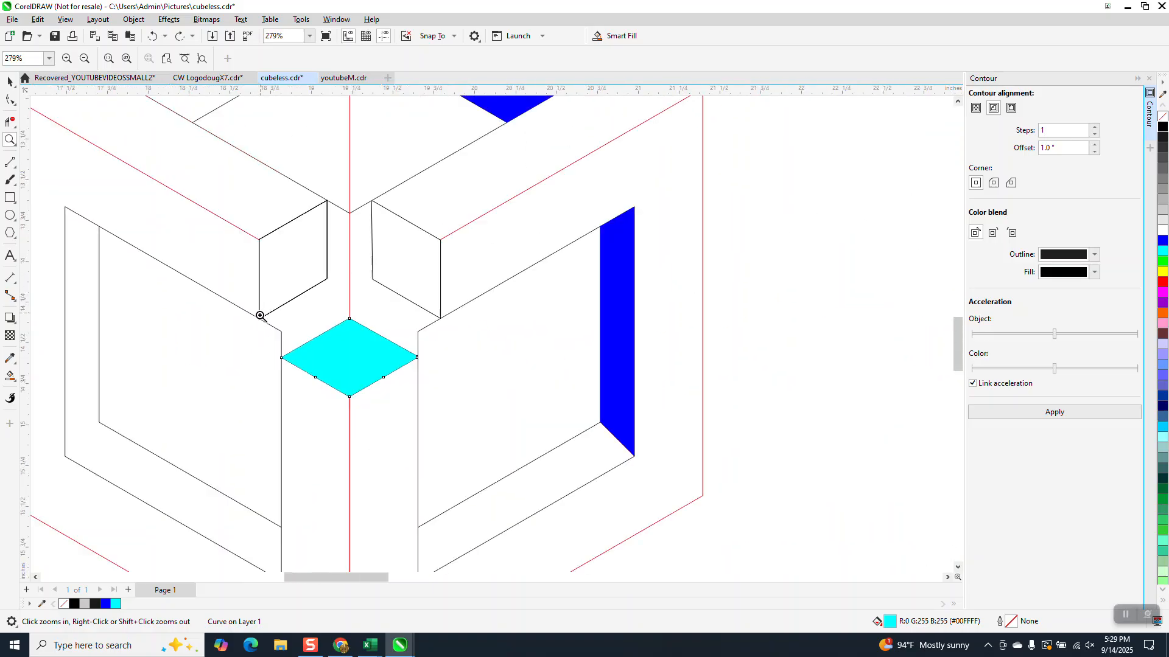
{"action": "left_click_drag", "start_coordinate": [410, 313], "coordinate": [444, 331]}
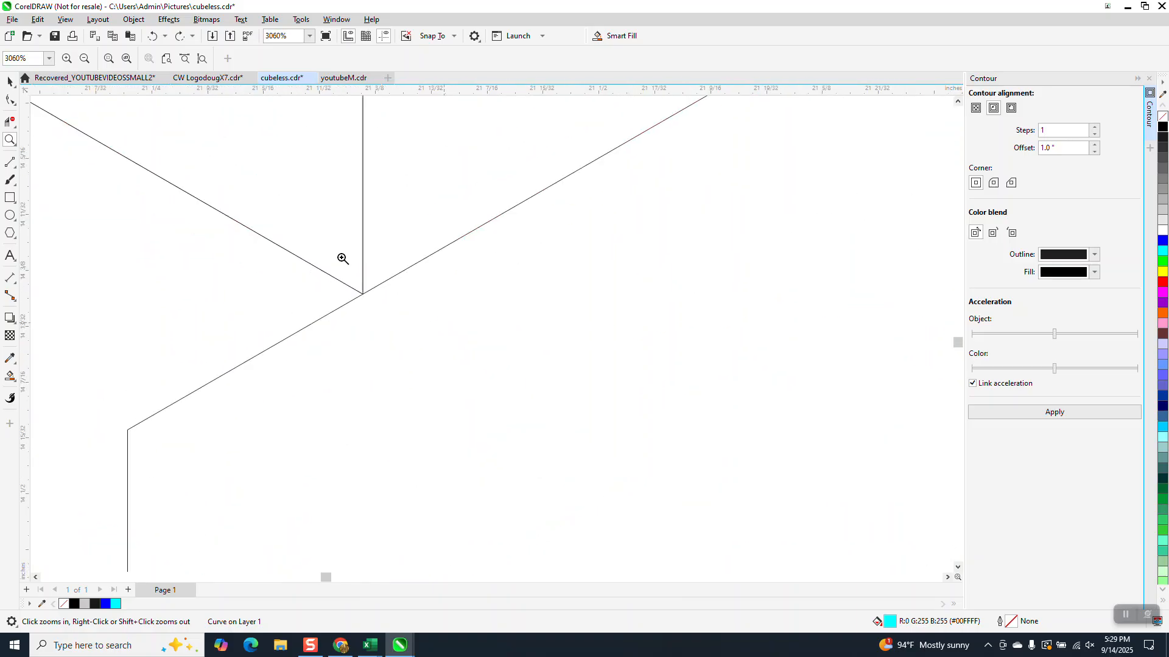
{"action": "scroll", "coordinate": [328, 251], "scroll_direction": "down", "scroll_amount": 3}
{"action": "scroll", "coordinate": [282, 240], "scroll_direction": "down", "scroll_amount": 6}
{"action": "left_click", "coordinate": [9, 82]}
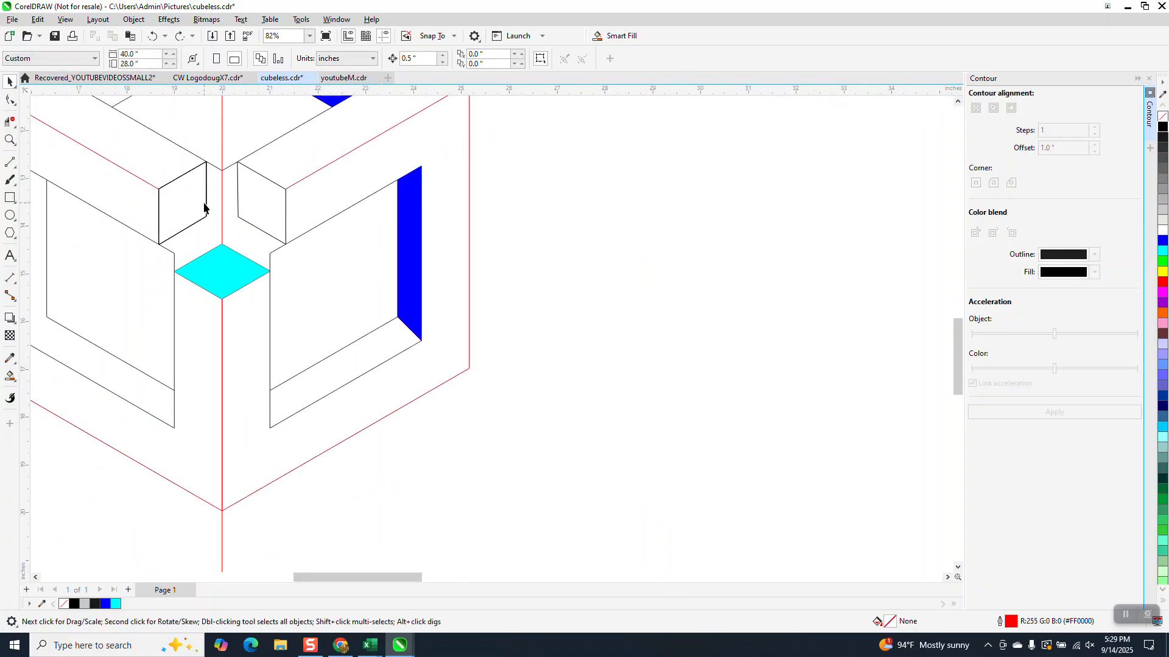
{"action": "left_click", "coordinate": [206, 203]}
{"action": "left_click", "coordinate": [219, 202]}
{"action": "left_click", "coordinate": [10, 140]}
{"action": "left_click_drag", "start_coordinate": [65, 174], "coordinate": [332, 267]}
{"action": "left_click", "coordinate": [9, 81]}
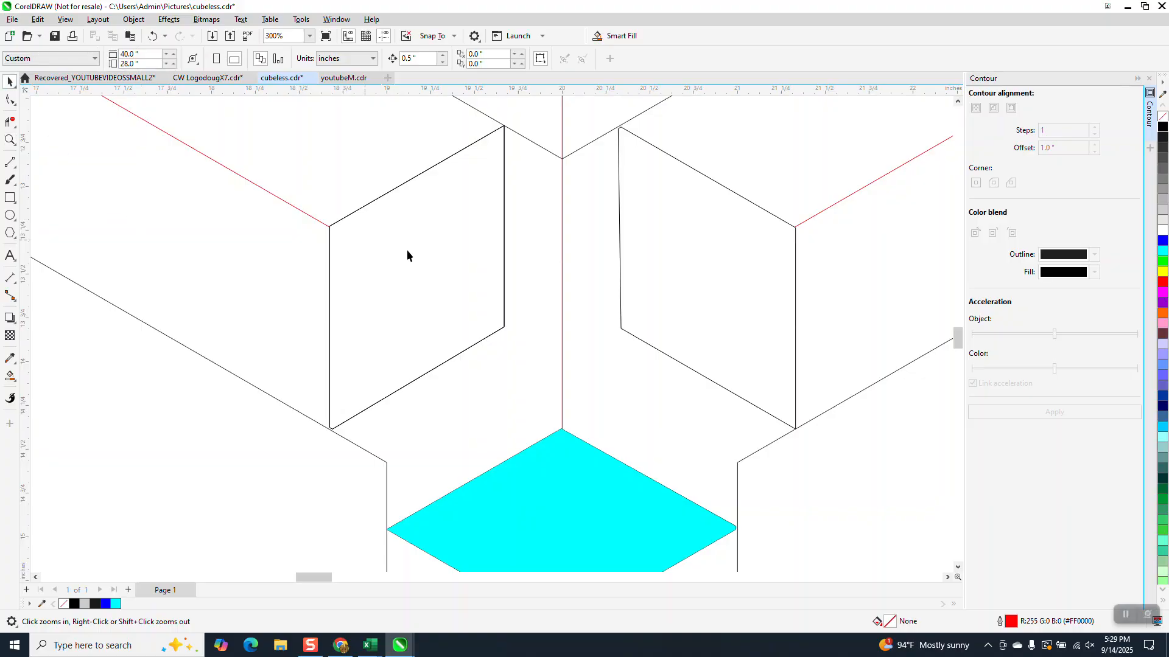
{"action": "left_click", "coordinate": [390, 246]}
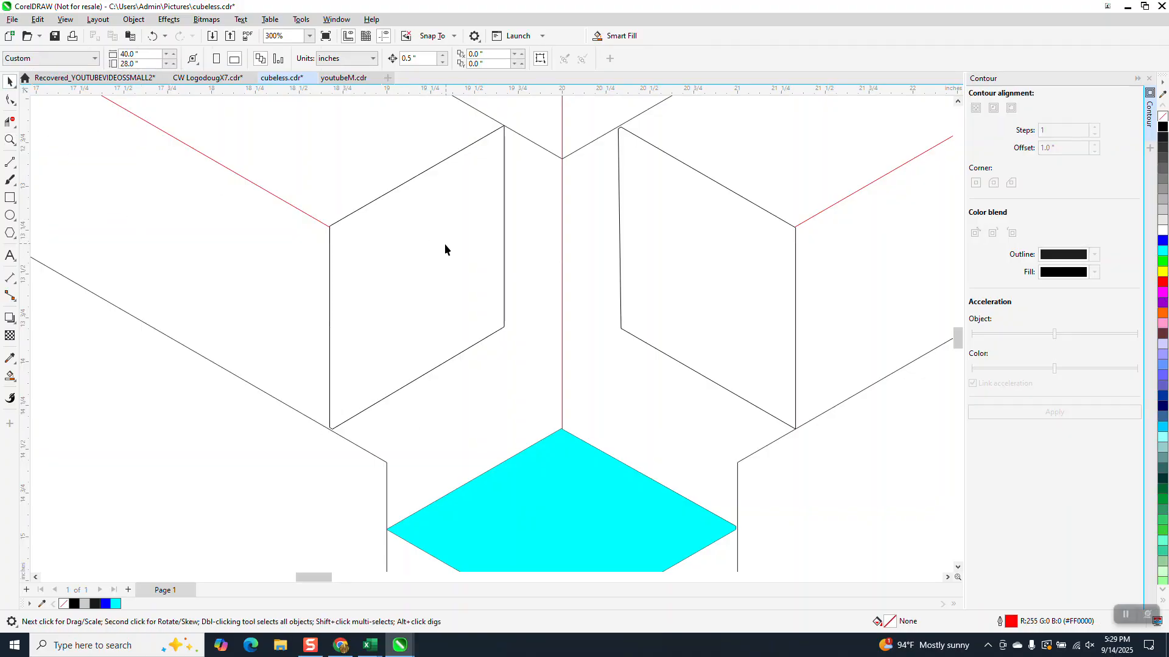
{"action": "key", "text": "Delete"}
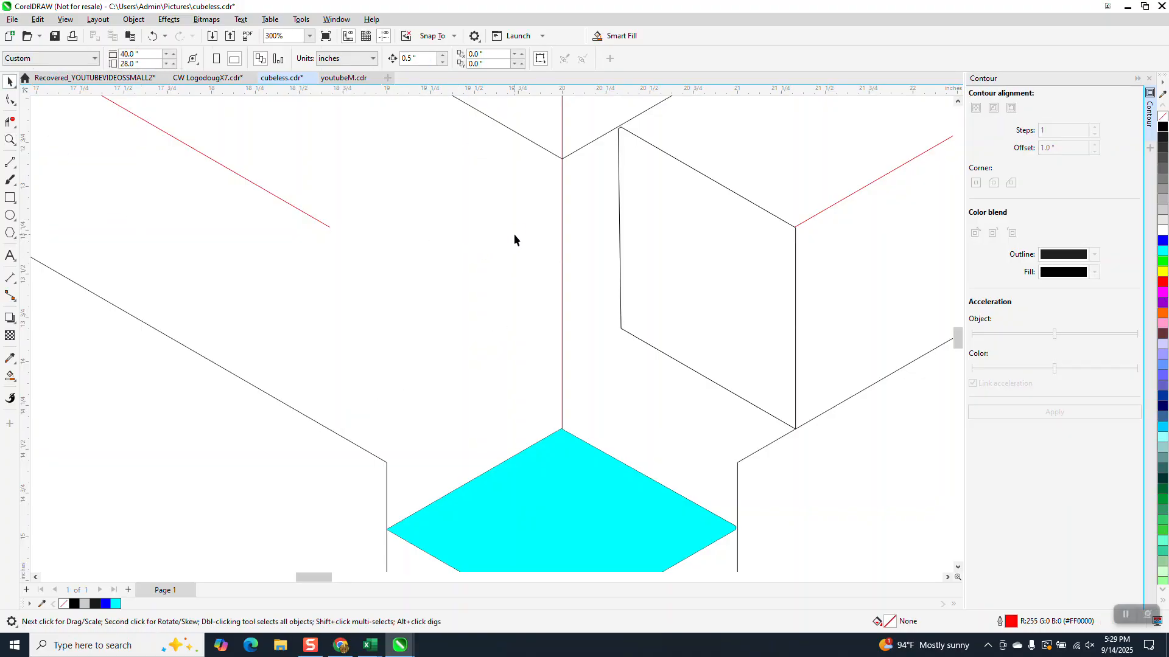
- Examine the right rhombus's top corner where it meets the lower outline of the cube's top face
{"action": "left_click", "coordinate": [706, 254]}
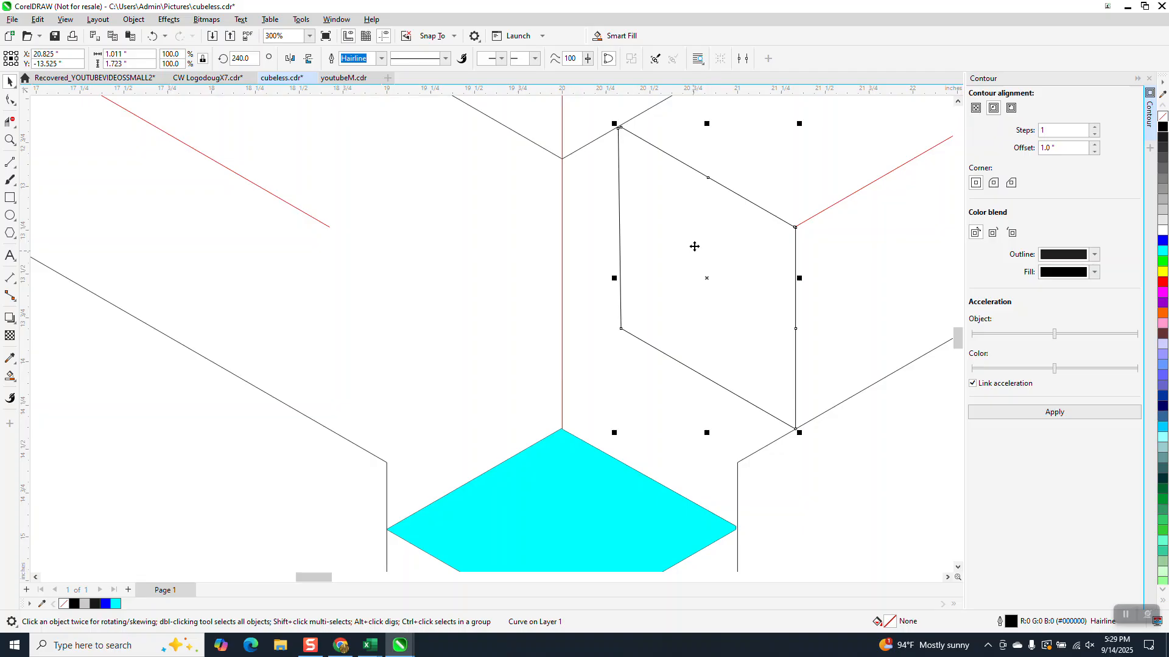
{"action": "left_click", "coordinate": [9, 140]}
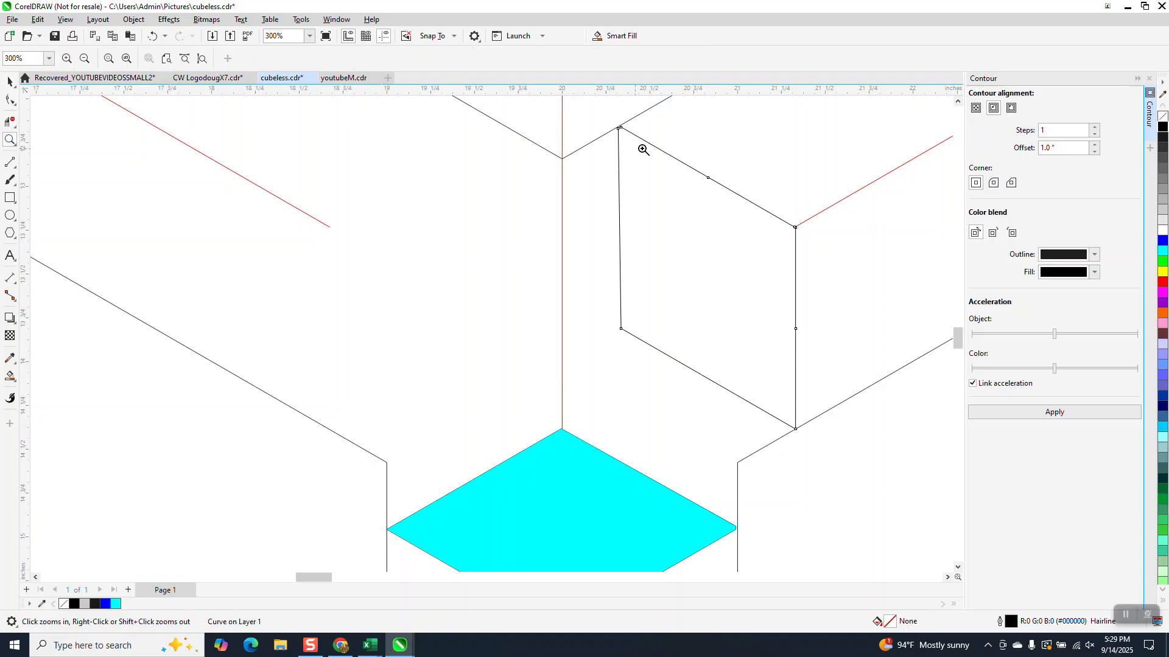
{"action": "left_click_drag", "start_coordinate": [608, 120], "coordinate": [632, 136]}
{"action": "scroll", "coordinate": [518, 153], "scroll_direction": "down", "scroll_amount": 6}
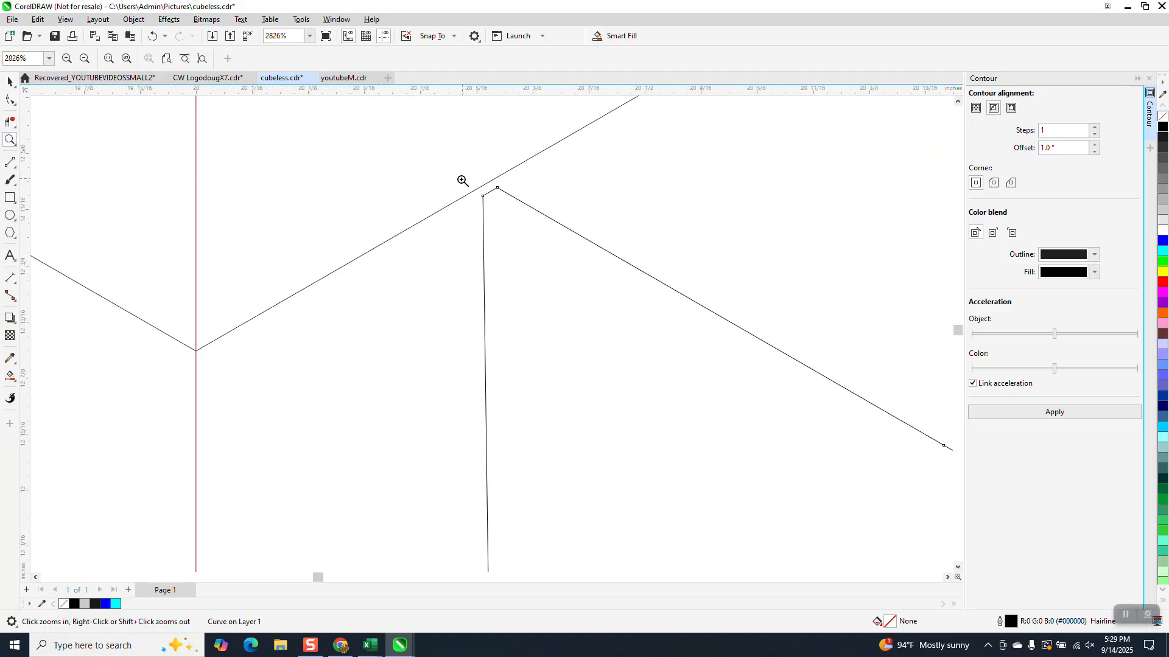
{"action": "scroll", "coordinate": [452, 182], "scroll_direction": "down", "scroll_amount": 5}
{"action": "scroll", "coordinate": [478, 222], "scroll_direction": "down", "scroll_amount": 2}
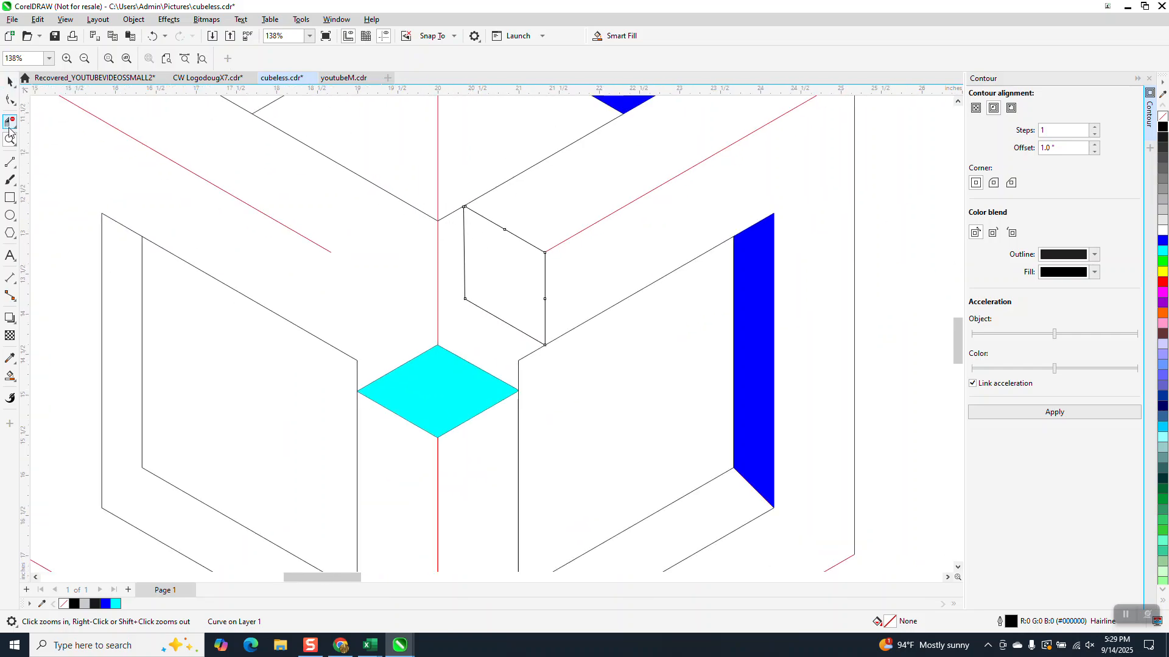
{"action": "left_click_drag", "start_coordinate": [452, 175], "coordinate": [661, 307]}
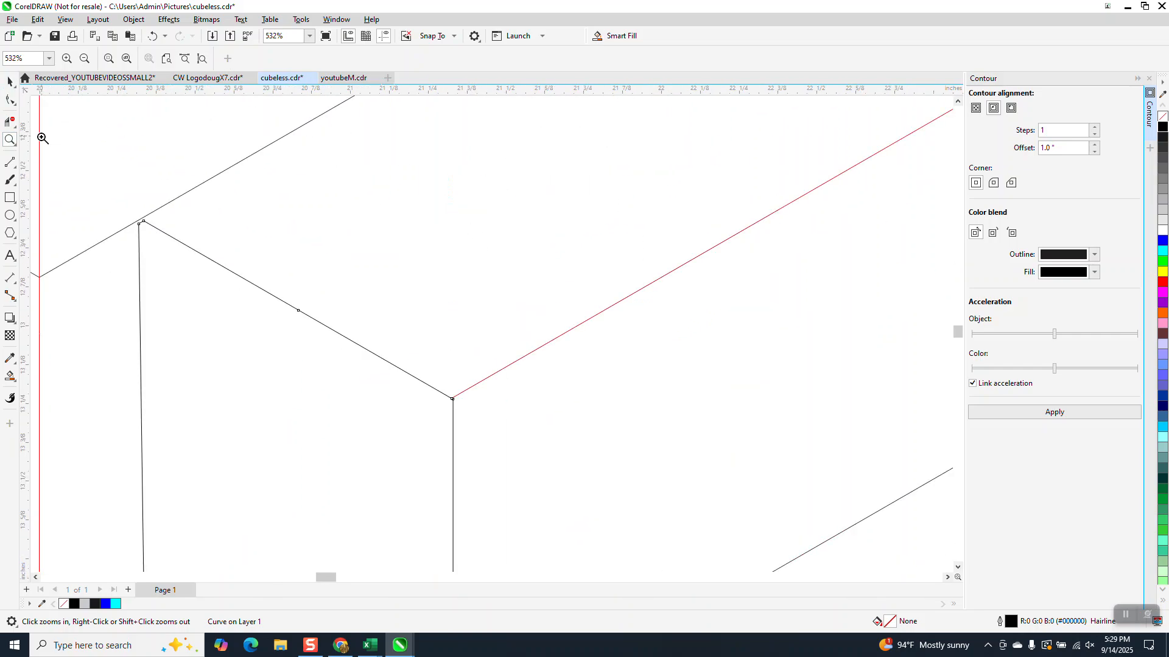
- Draw a short 2-point line along the right rhombus's upper edge from its top corner and extend it across the top face's outline
{"action": "left_click", "coordinate": [10, 163]}
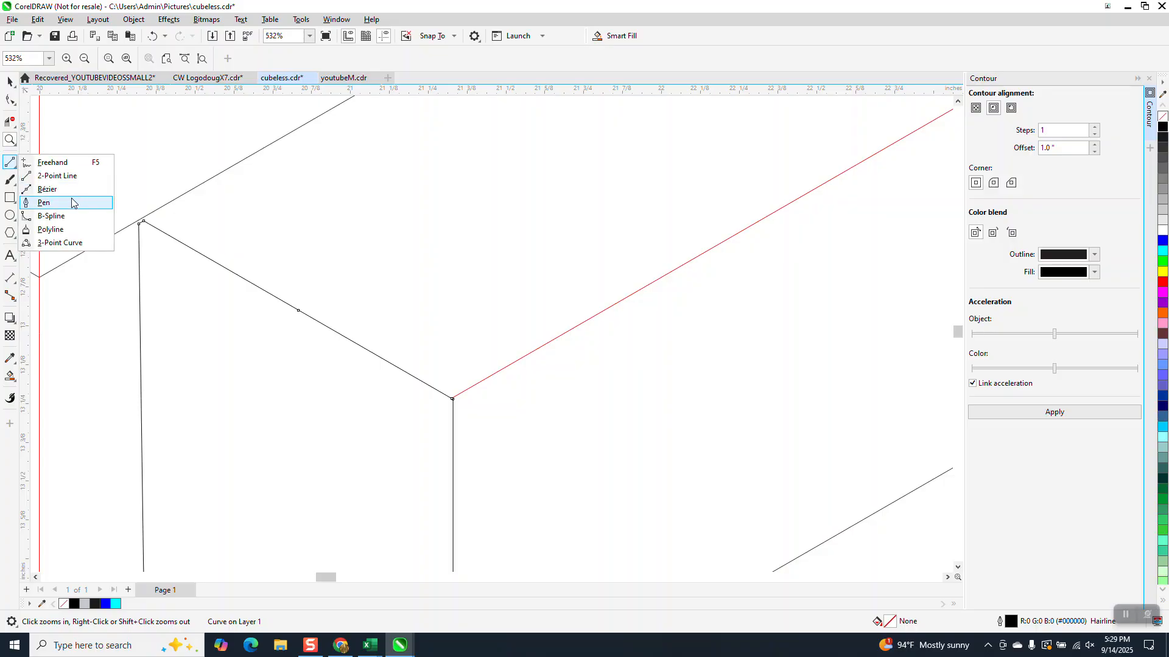
{"action": "left_click", "coordinate": [7, 140]}
{"action": "mouse_move", "coordinate": [76, 196]}
{"action": "left_mouse_down"}
{"action": "mouse_move", "coordinate": [252, 325]}
{"action": "mouse_move", "coordinate": [313, 334]}
{"action": "left_mouse_up"}
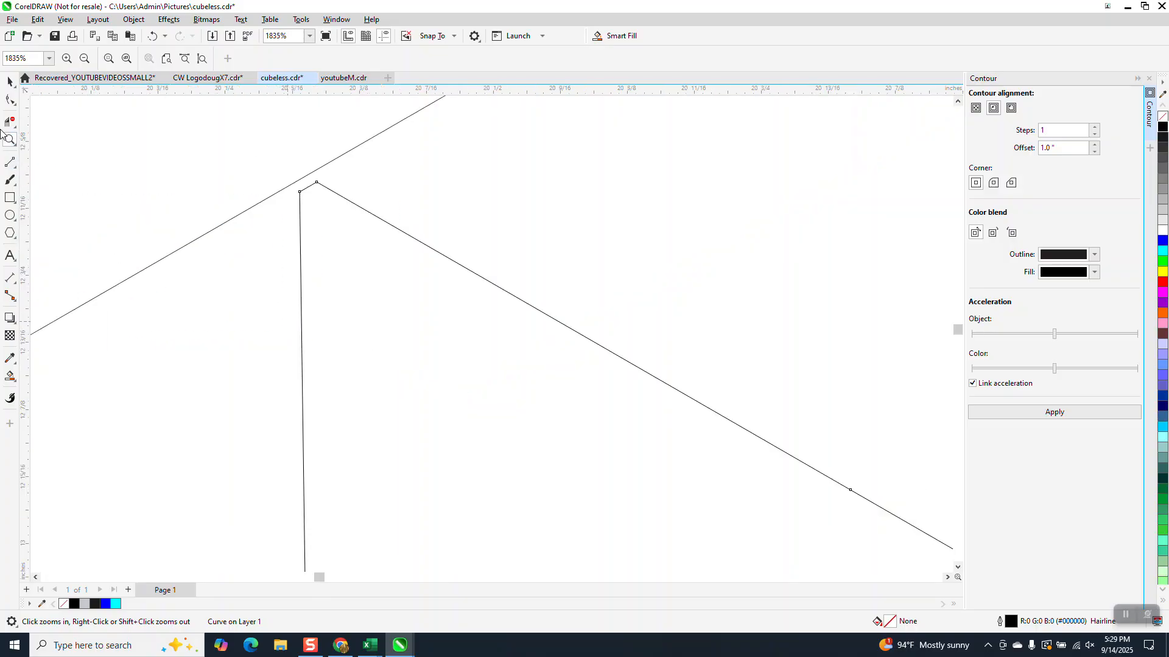
{"action": "left_click", "coordinate": [11, 162]}
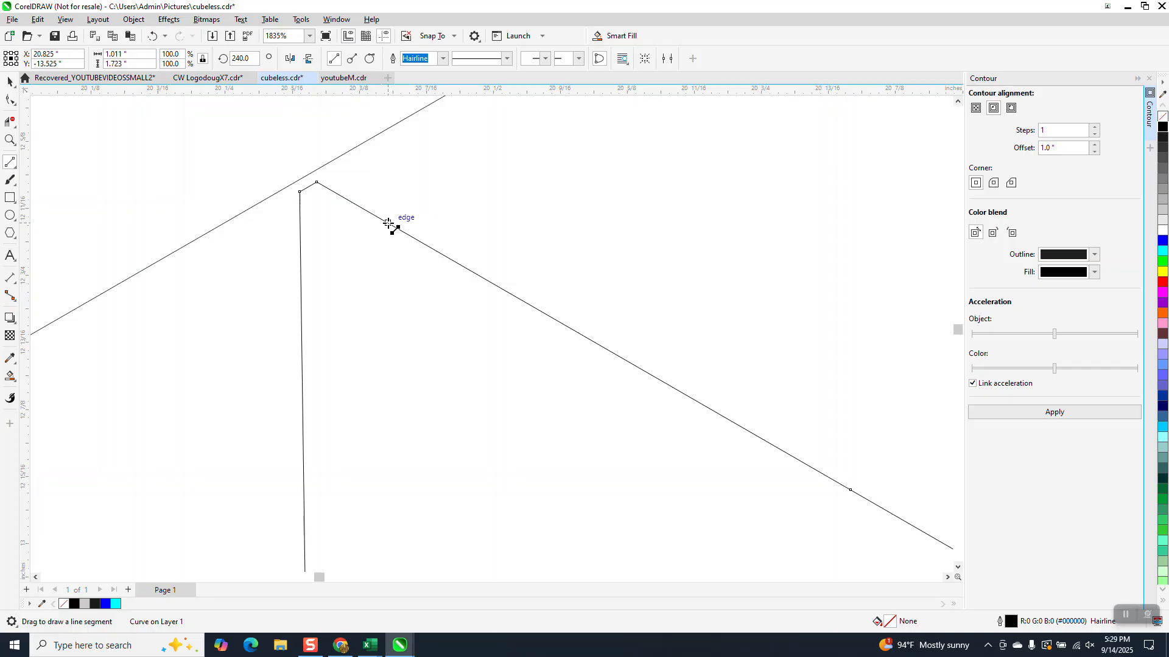
{"action": "left_click_drag", "start_coordinate": [316, 182], "coordinate": [391, 226]}
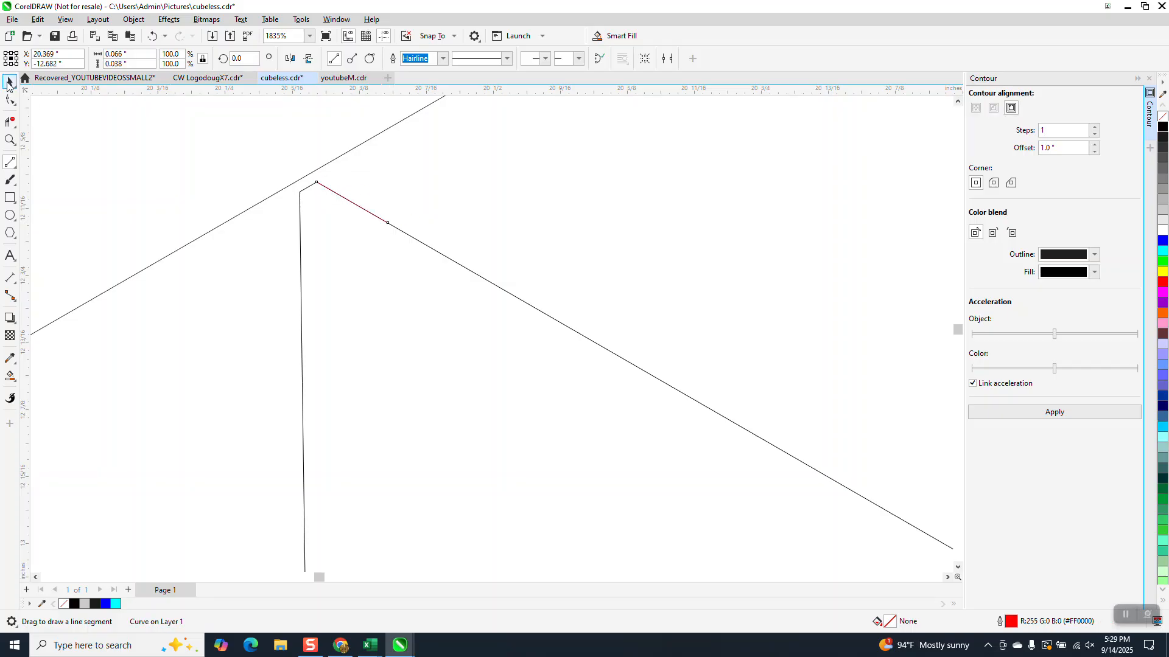
{"action": "key", "text": "space"}
{"action": "left_click_drag", "start_coordinate": [309, 175], "coordinate": [287, 163]}
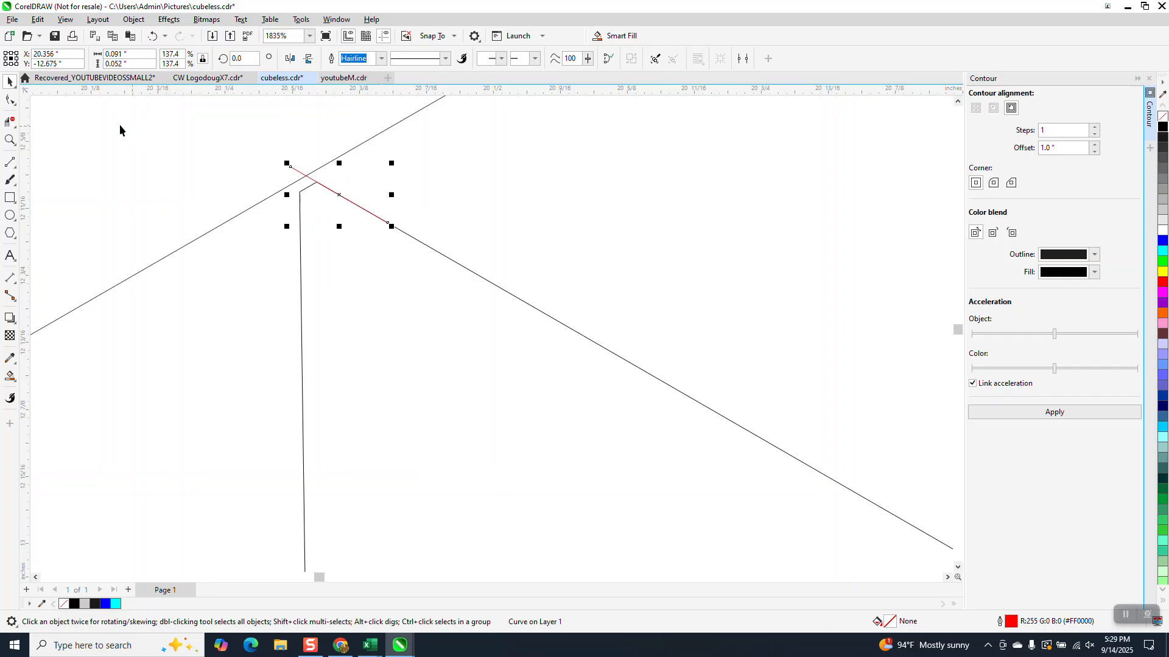
- Draw a short 2-point line over the top of the right rhombus's left edge, extending it past the top face's outline
{"action": "left_click", "coordinate": [10, 163]}
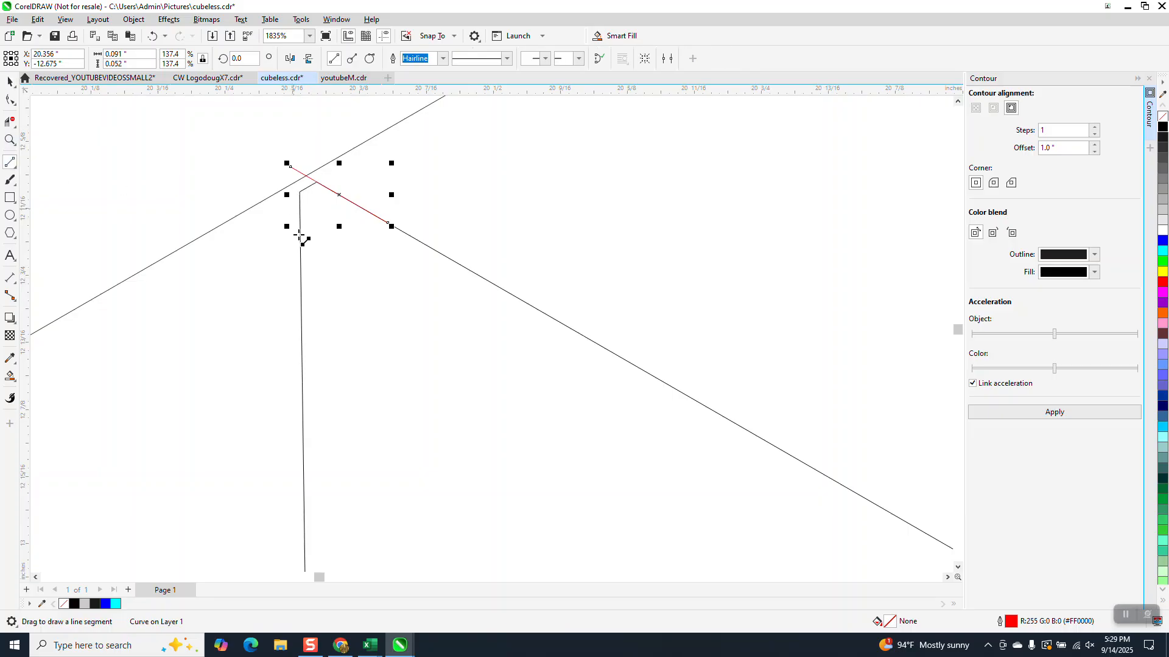
{"action": "left_click_drag", "start_coordinate": [301, 251], "coordinate": [298, 156]}
{"action": "key", "text": "space"}
{"action": "left_click", "coordinate": [10, 121]}
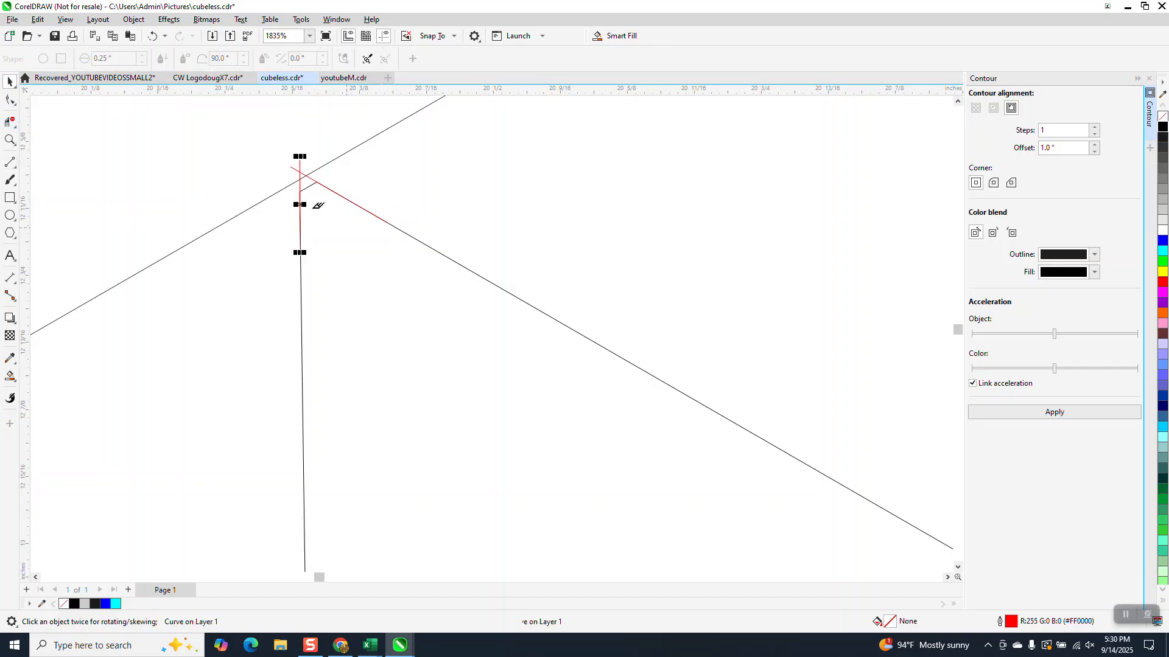
{"action": "scroll", "coordinate": [307, 180], "scroll_direction": "down", "scroll_amount": 6}
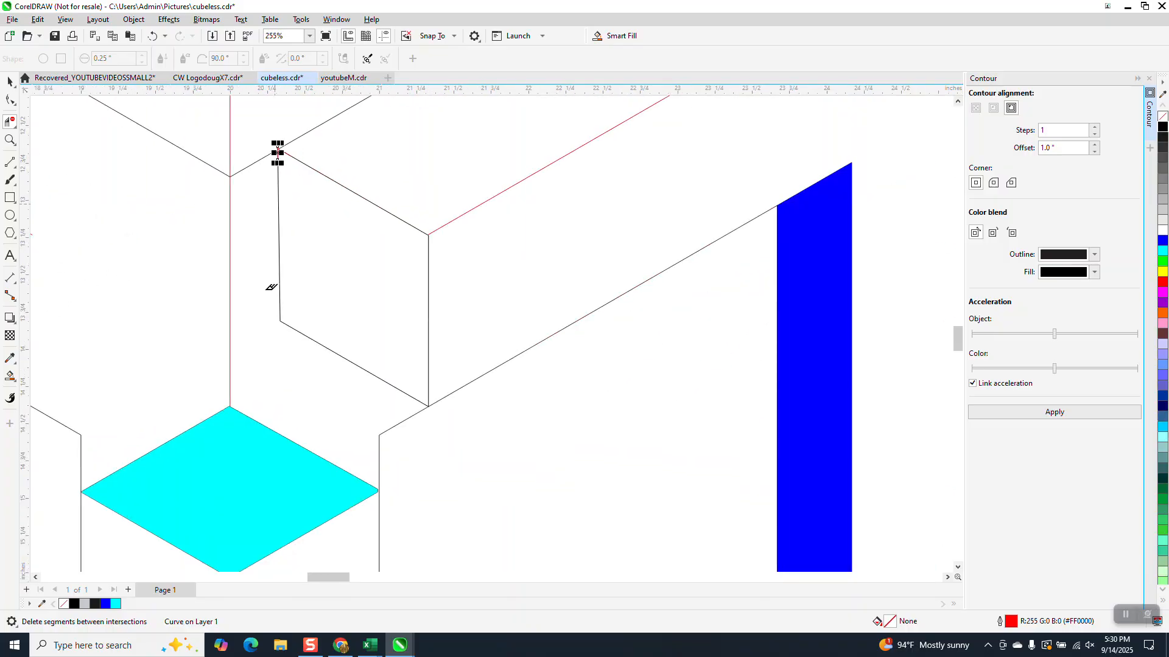
{"action": "scroll", "coordinate": [305, 424], "scroll_direction": "down", "scroll_amount": 1}
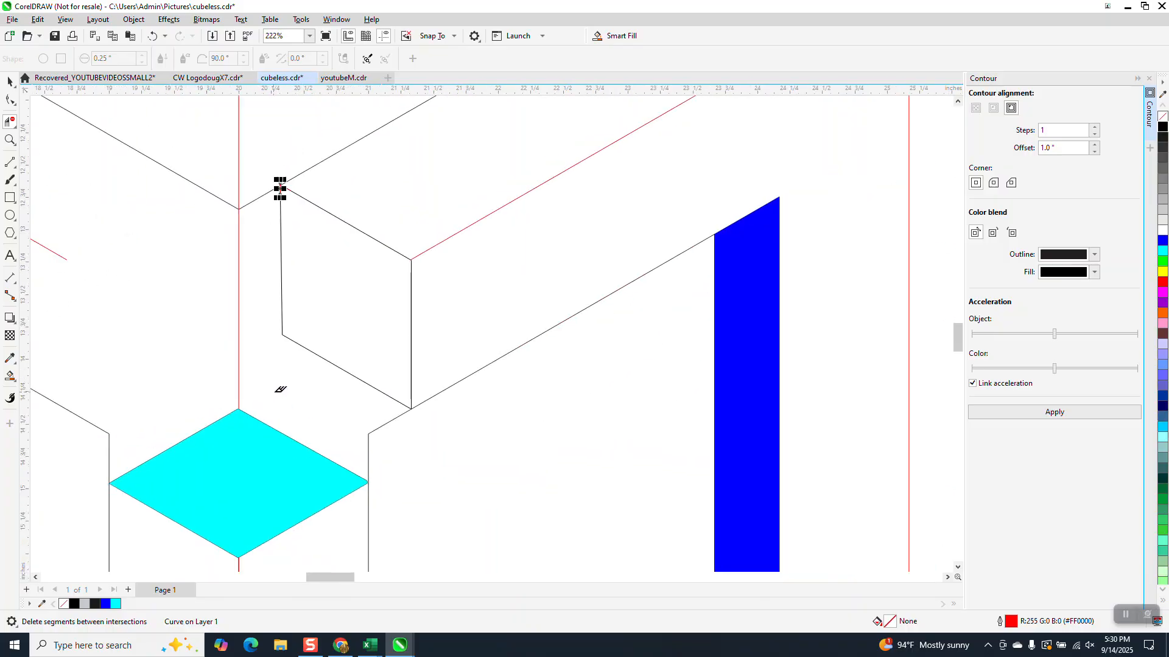
- Delete the cyan lower rhombus at the centre of the cube
{"action": "left_click", "coordinate": [10, 140]}
{"action": "left_click_drag", "start_coordinate": [339, 462], "coordinate": [395, 496]}
{"action": "scroll", "coordinate": [377, 247], "scroll_direction": "down", "scroll_amount": 8}
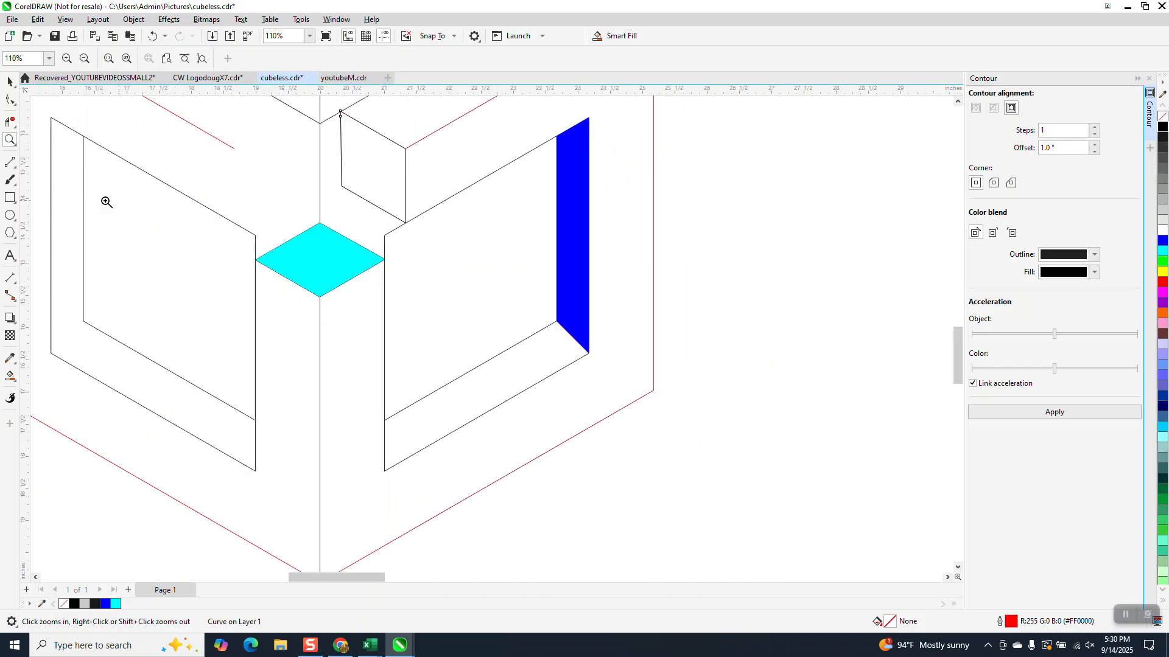
{"action": "left_click", "coordinate": [10, 81]}
{"action": "left_click", "coordinate": [337, 249]}
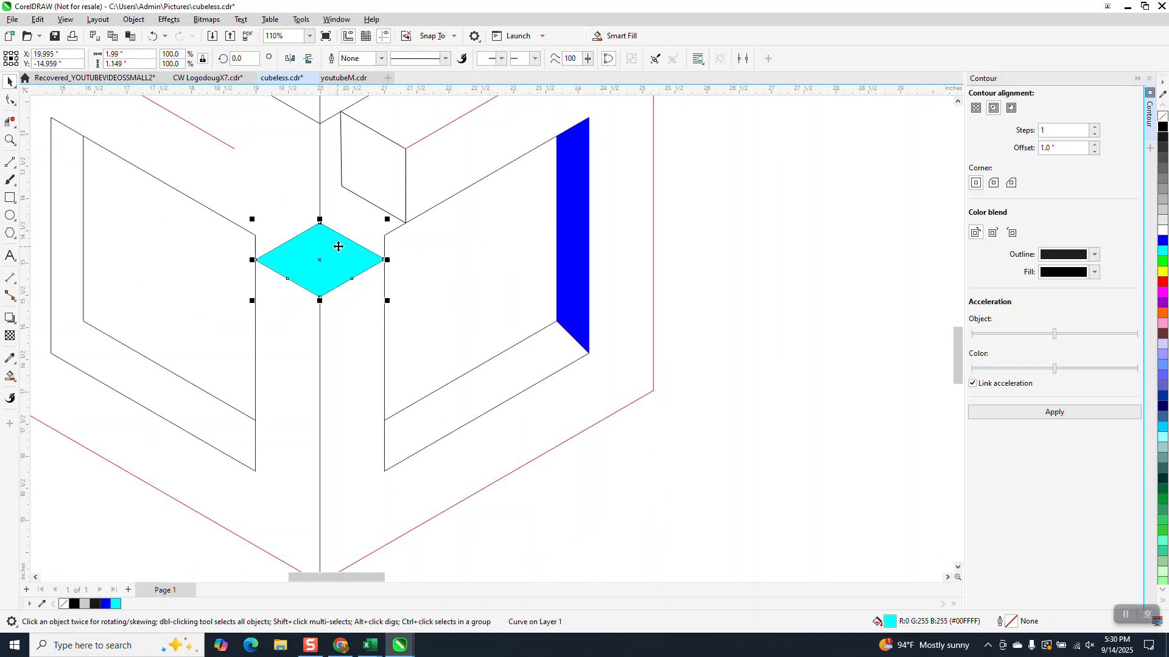
{"action": "key", "text": "ctrl+z"}
{"action": "key", "text": "Delete"}
{"action": "scroll", "coordinate": [390, 282], "scroll_direction": "down", "scroll_amount": 1}
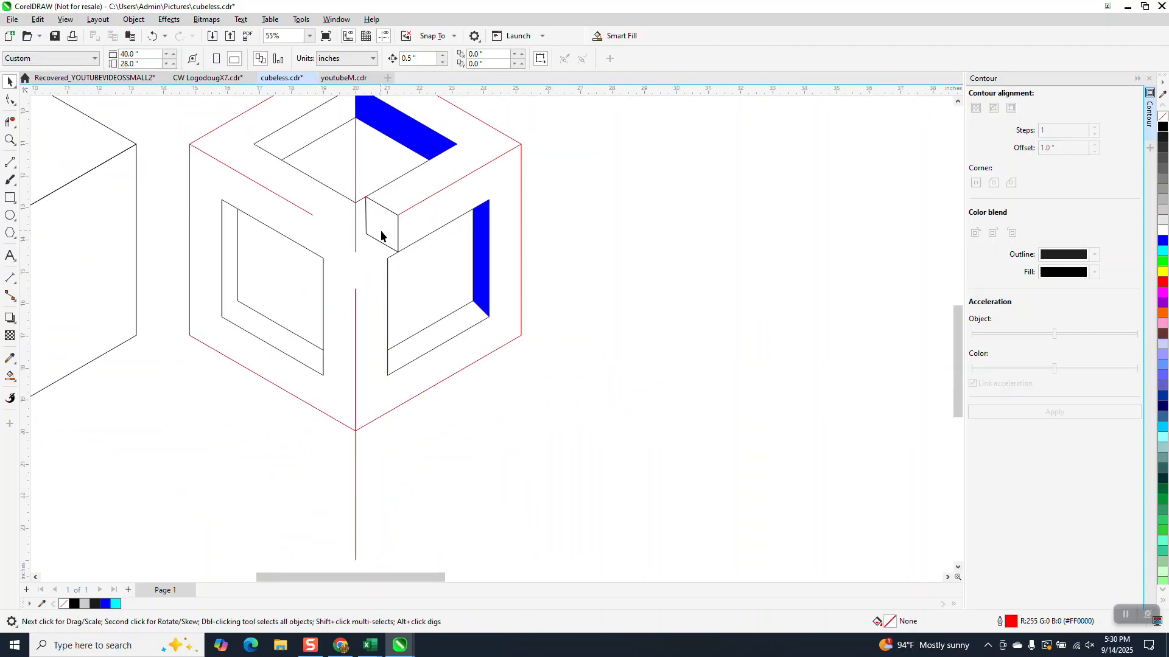
- Fill the right rhombus beside the cube's centre with blue using Smart Fill and no outline
{"action": "left_click", "coordinate": [10, 376]}
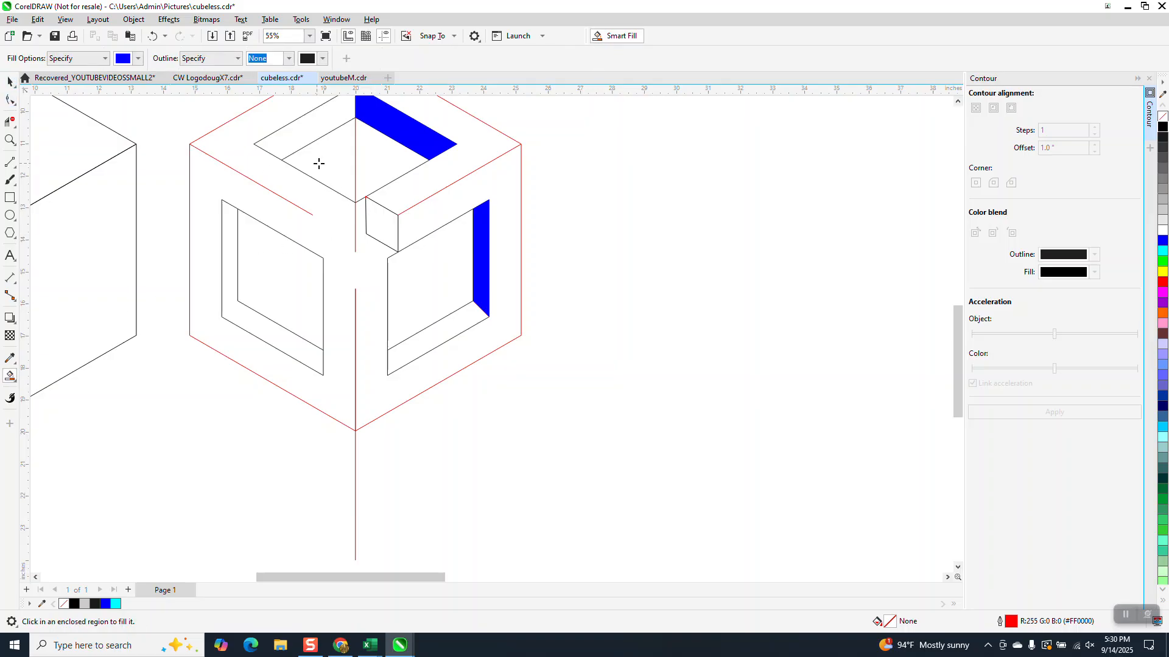
{"action": "scroll", "coordinate": [339, 260], "scroll_direction": "down", "scroll_amount": 2}
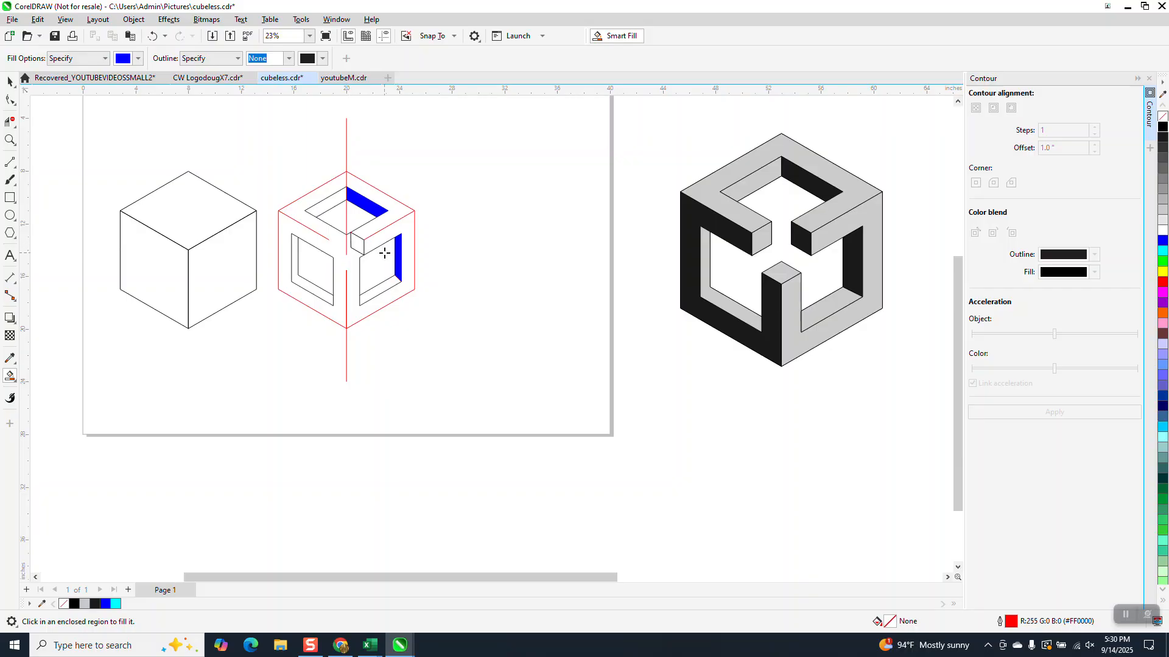
{"action": "left_click", "coordinate": [357, 247]}
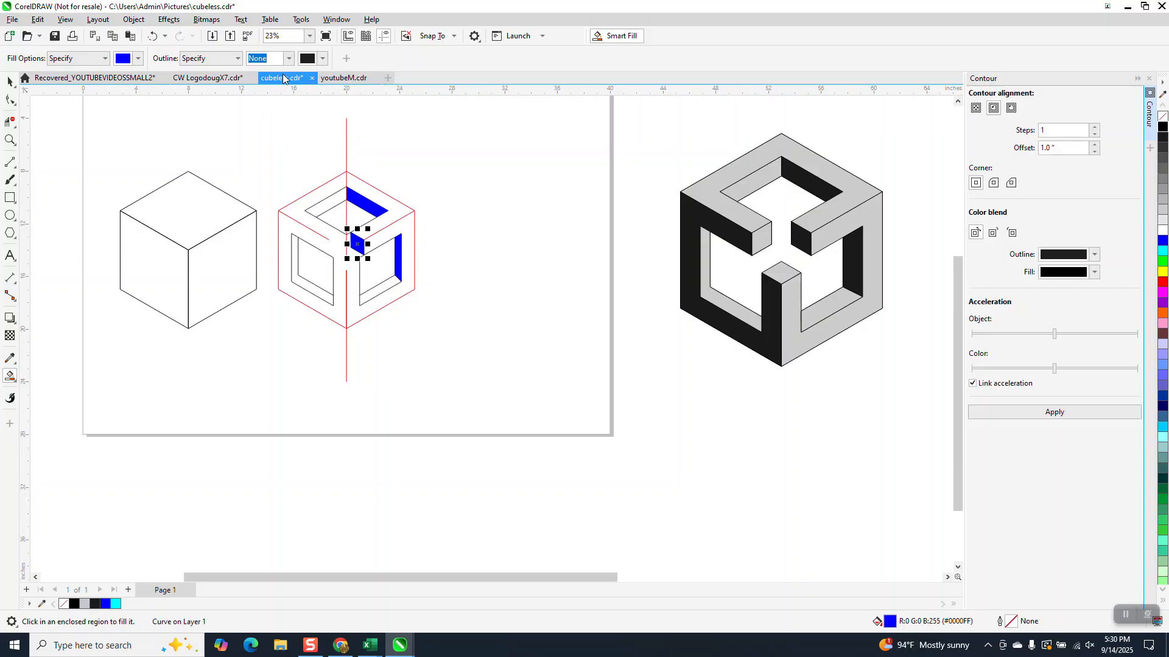
- Create two copies of the blue rhombus rotated in 120° increments around the cube's centre to form the left and lower rhombi
{"action": "left_click", "coordinate": [10, 81]}
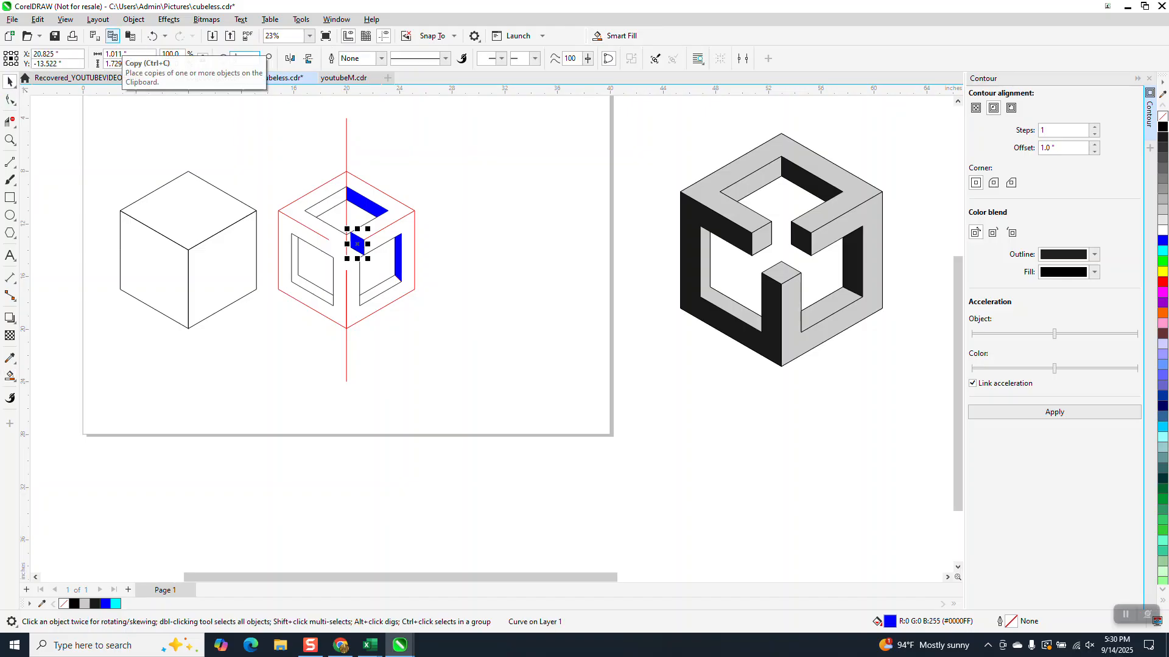
{"action": "key", "text": "ctrl+v"}
{"action": "key", "text": "ctrl+r"}
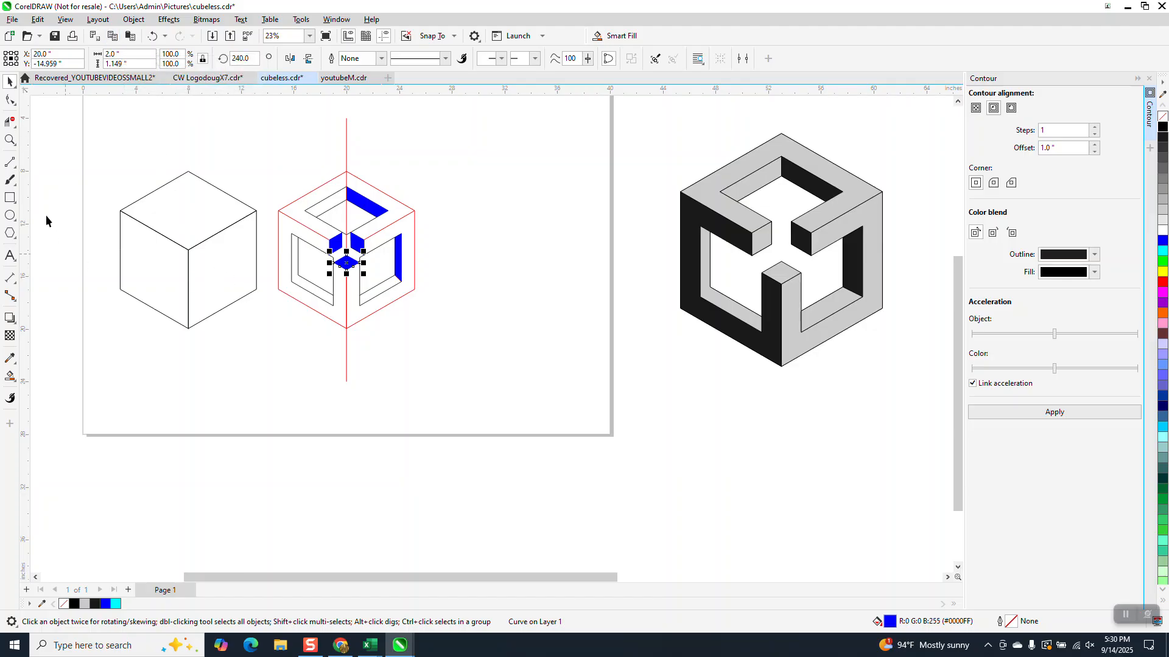
- Recolour the lower rhombus and the left rhombus to cyan
{"action": "left_click", "coordinate": [10, 138]}
{"action": "left_click_drag", "start_coordinate": [272, 214], "coordinate": [507, 365]}
{"action": "right_click", "coordinate": [86, 365]}
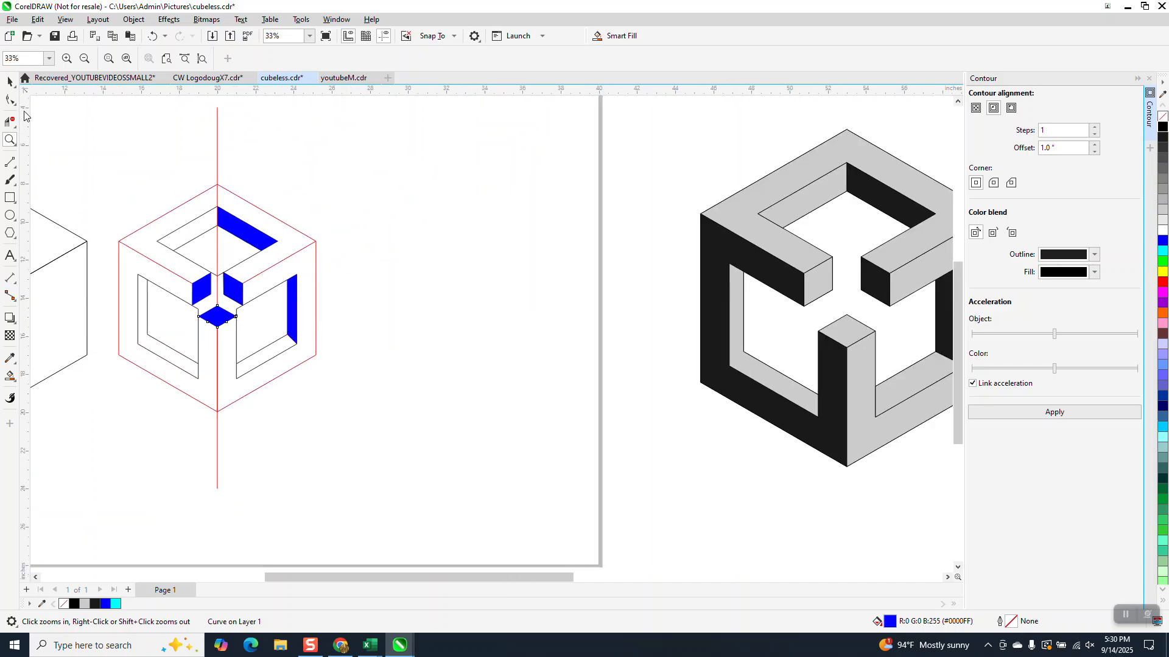
{"action": "left_click", "coordinate": [10, 81]}
{"action": "left_click", "coordinate": [1011, 182]}
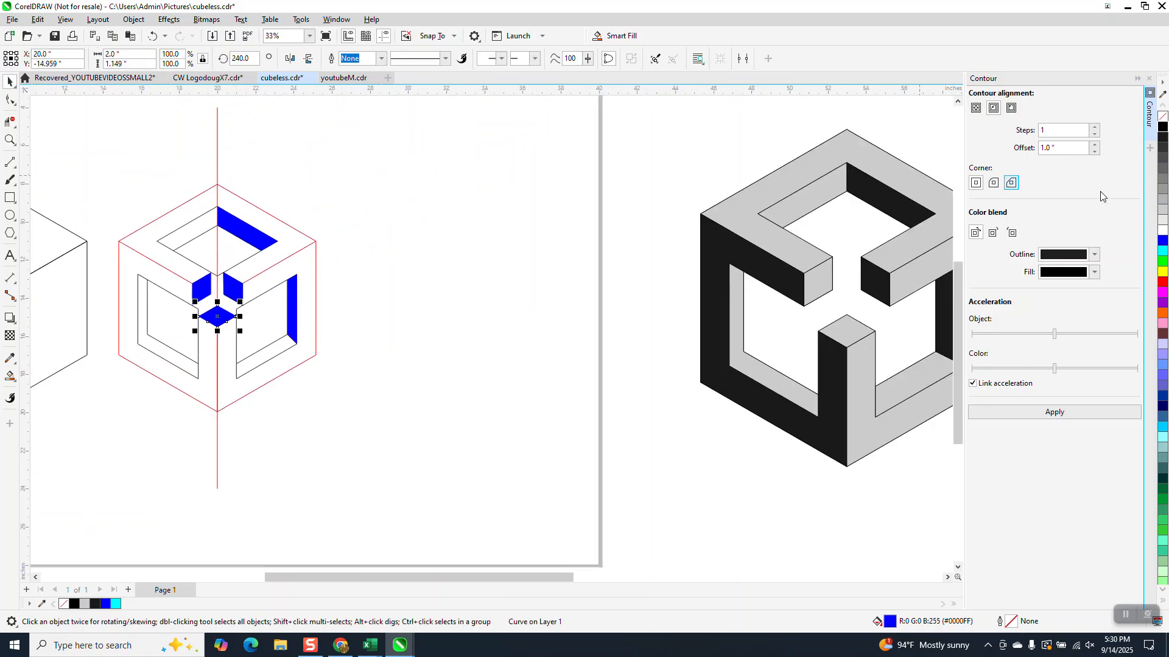
{"action": "left_click", "coordinate": [1163, 251]}
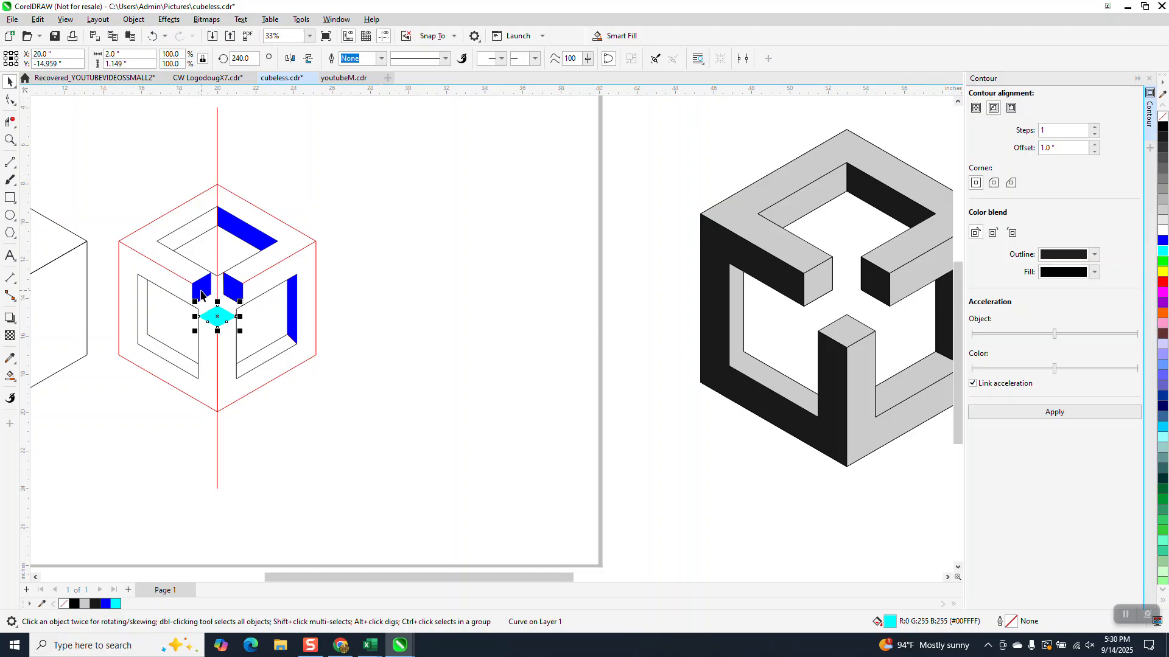
{"action": "key", "text": "Tab"}
{"action": "left_click", "coordinate": [1162, 254]}
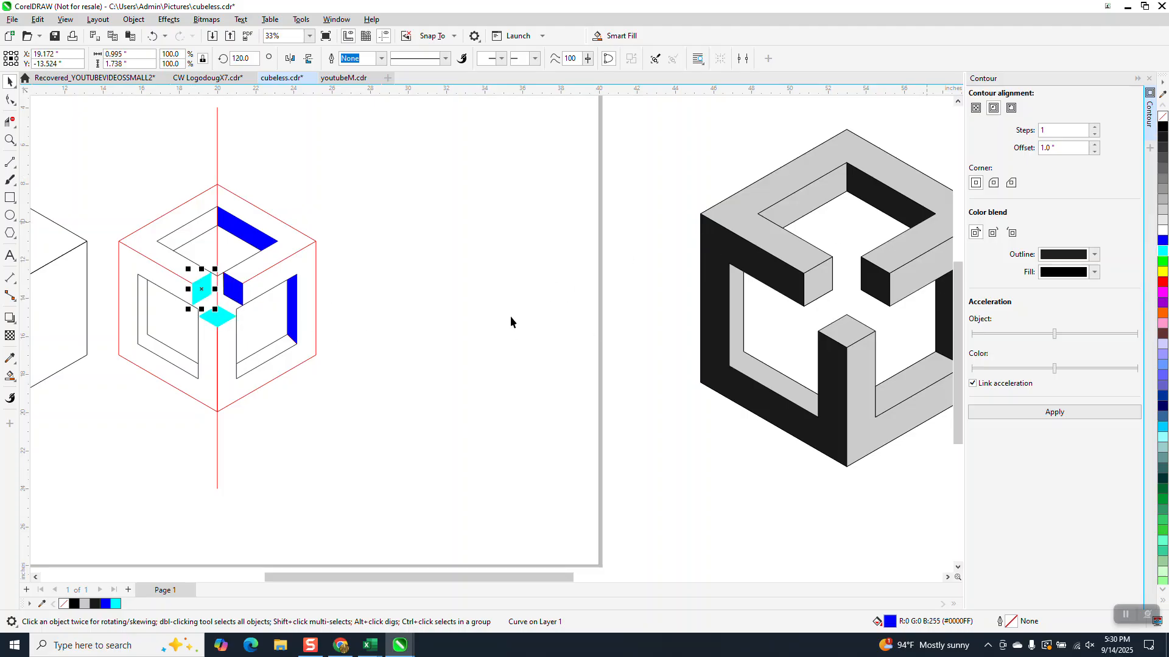
- Fill the outer frame of the cube's left face with blue using Smart Fill
{"action": "left_click", "coordinate": [9, 376]}
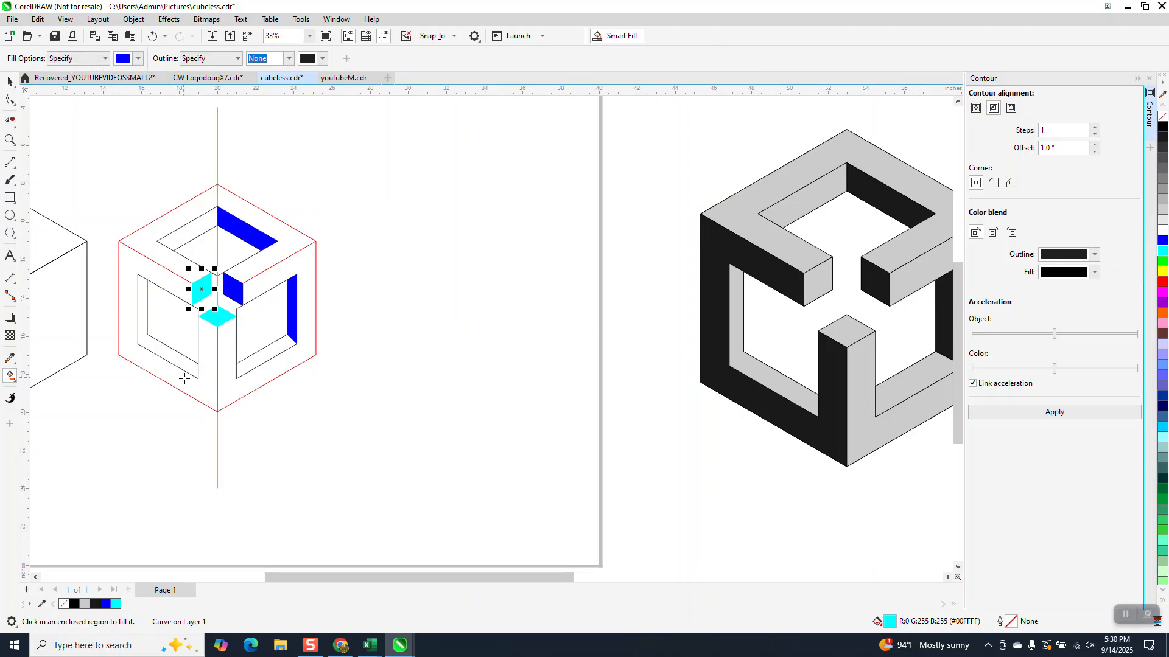
{"action": "left_click", "coordinate": [198, 387]}
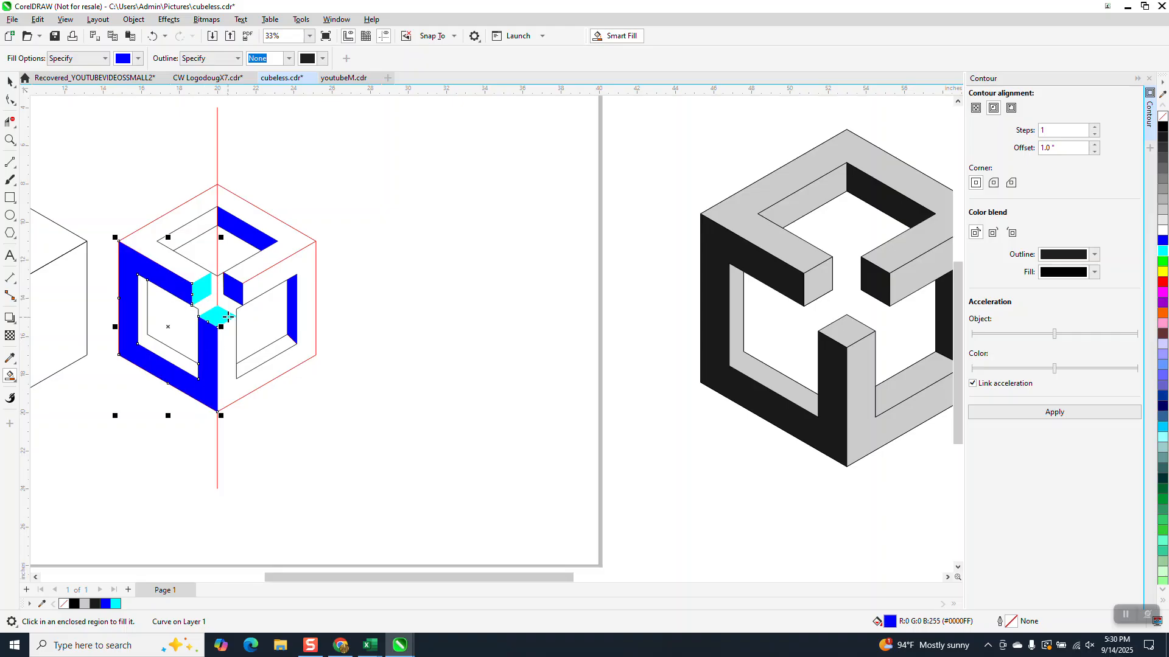
{"action": "scroll", "coordinate": [240, 383], "scroll_direction": "down", "scroll_amount": 1}
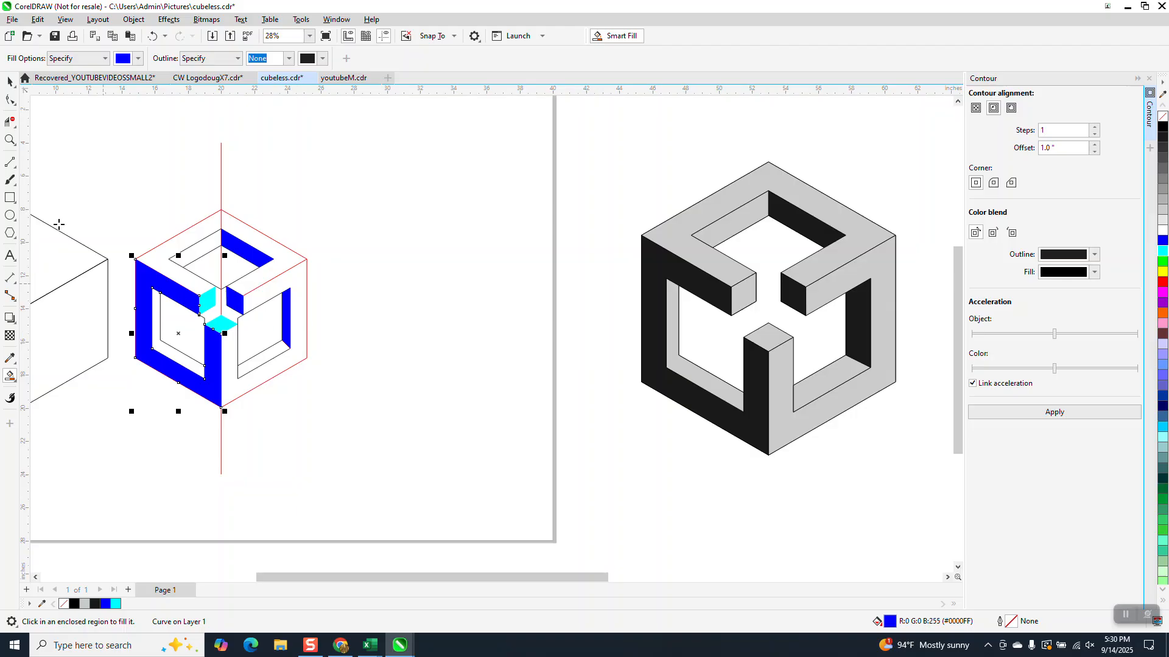
- Set the Smart Fill colour to cyan and fill the inner edge strip of the left face's opening
{"action": "left_click", "coordinate": [139, 58]}
{"action": "left_click", "coordinate": [192, 137]}
{"action": "left_click", "coordinate": [180, 359]}
{"action": "left_click", "coordinate": [179, 358]}
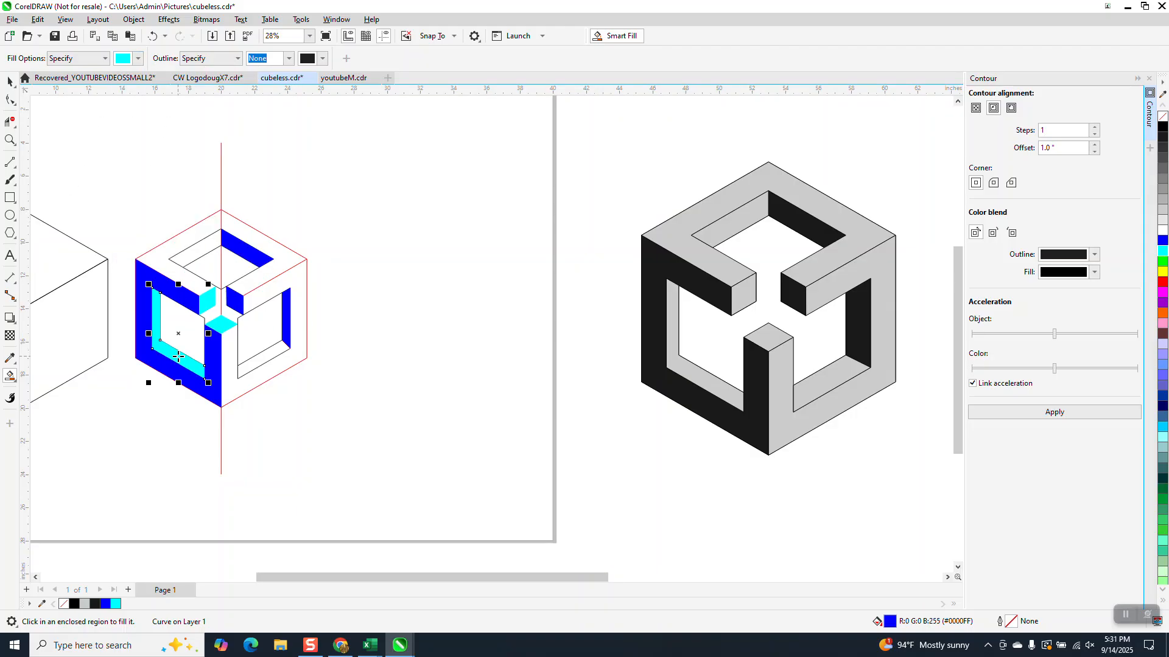
- Fill both halves of the top face, the right face's frame and the lower inner strip of its opening with cyan
{"action": "left_click", "coordinate": [181, 256]}
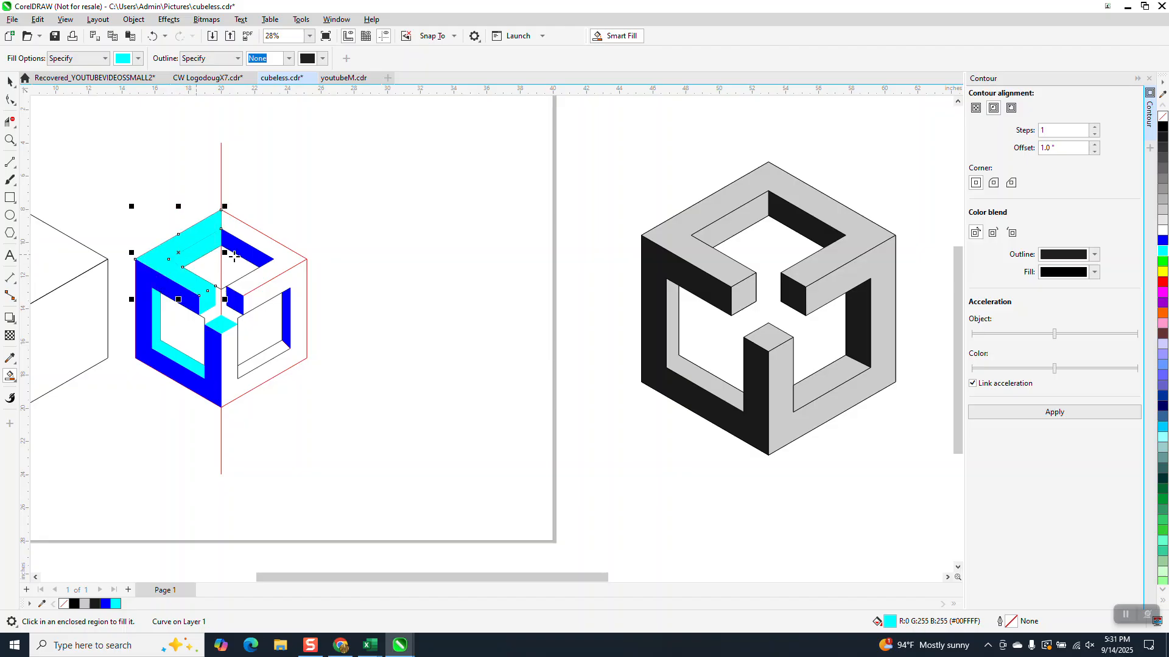
{"action": "left_click", "coordinate": [273, 244]}
{"action": "left_click", "coordinate": [299, 281]}
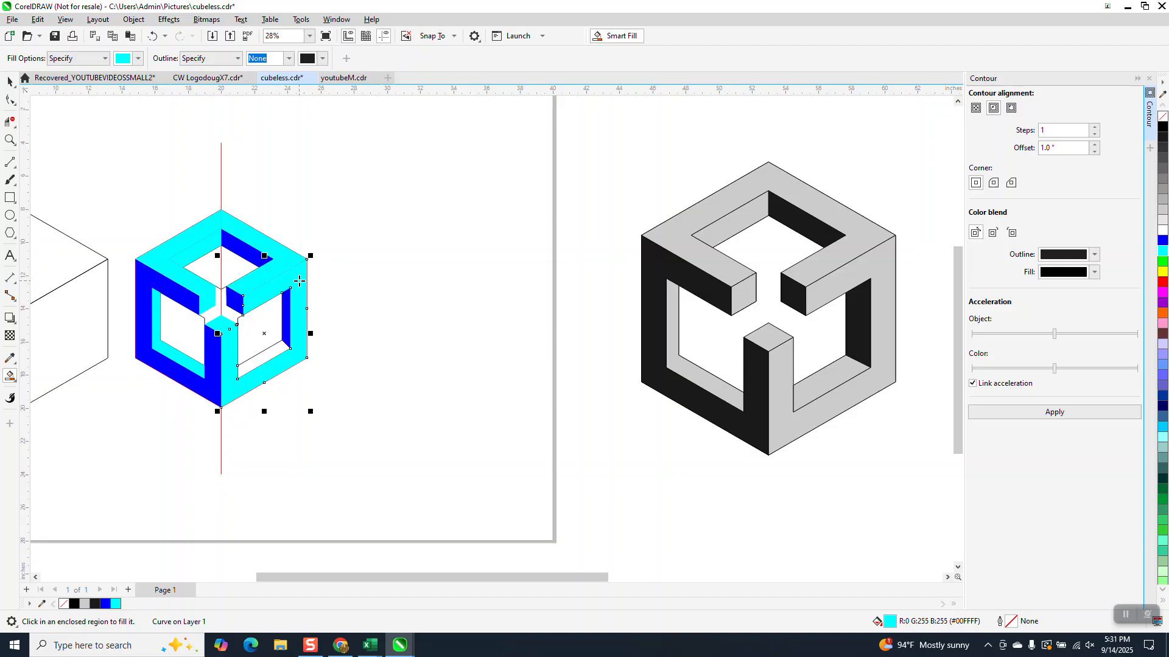
{"action": "left_click", "coordinate": [278, 351]}
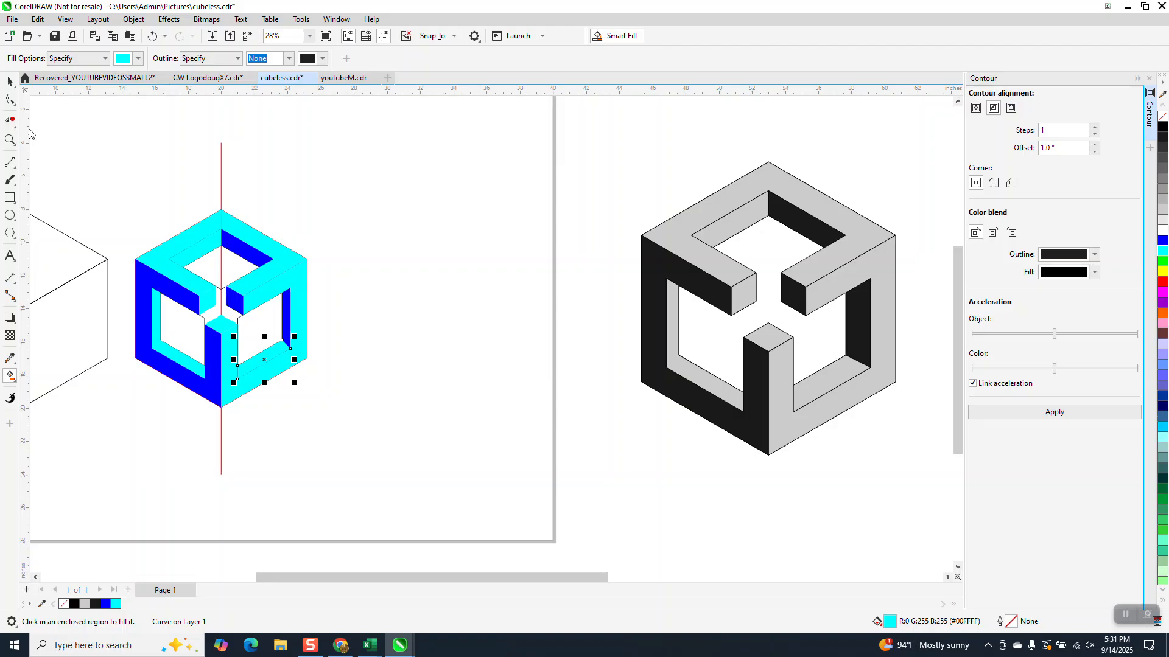
- Delete the vertical centre line running through the cube
{"action": "left_click", "coordinate": [10, 81]}
{"action": "left_click", "coordinate": [222, 186]}
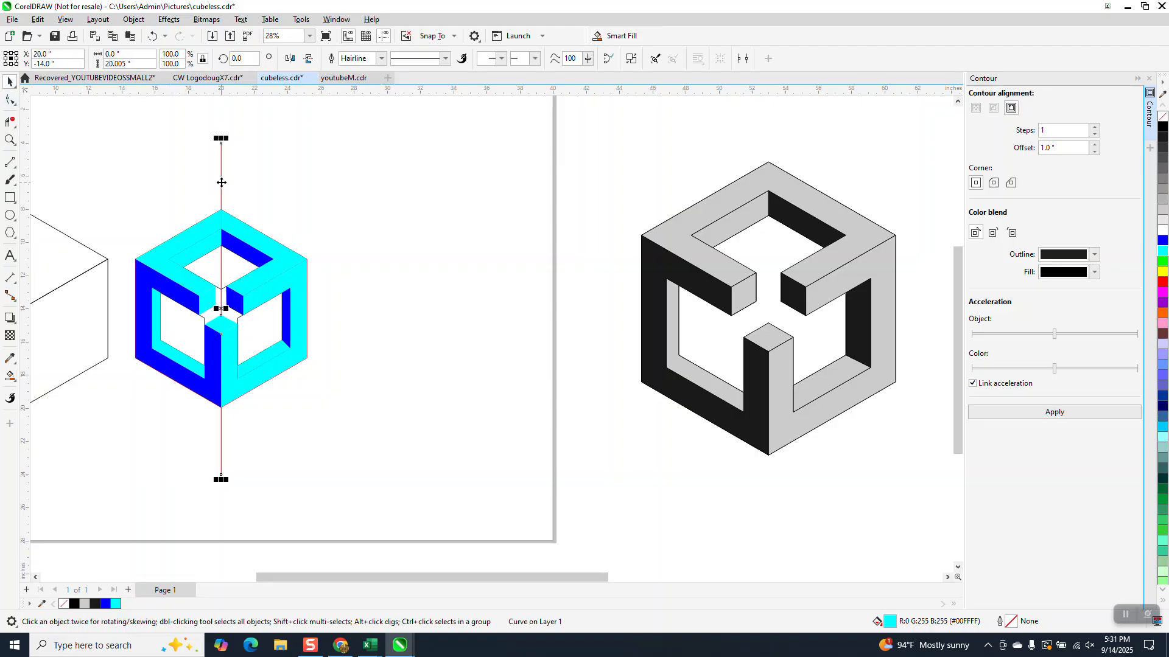
{"action": "key", "text": "Delete"}
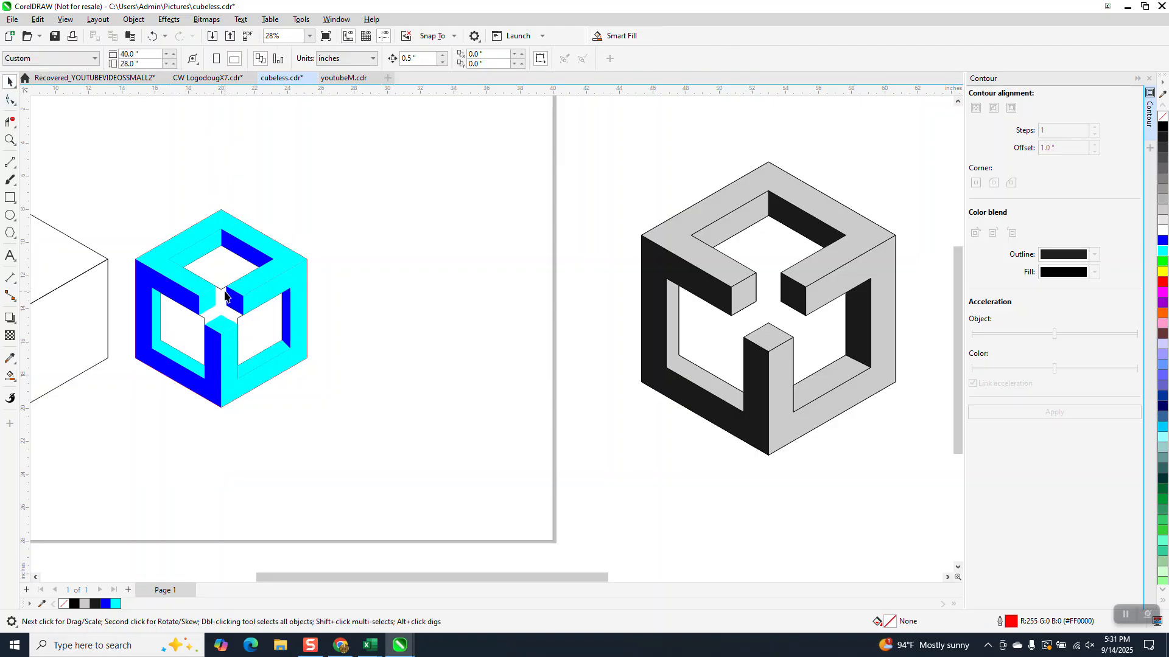
- Delete the leftover line segments around the central gap of the coloured cube
{"action": "left_click", "coordinate": [238, 320]}
{"action": "key", "text": "Delete"}
{"action": "left_click", "coordinate": [206, 320]}
{"action": "key", "text": "Delete"}
{"action": "left_click", "coordinate": [204, 319]}
{"action": "key", "text": "Delete"}
- Apply a black outline to all pieces of the coloured cube
{"action": "left_click_drag", "start_coordinate": [104, 187], "coordinate": [395, 418]}
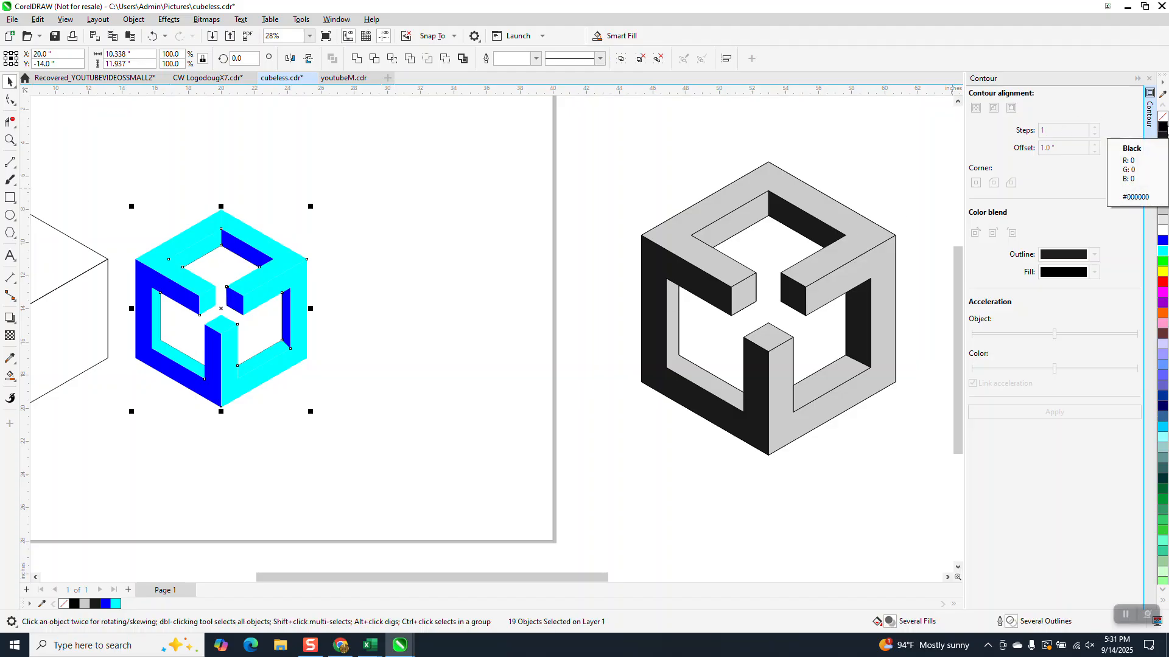
{"action": "right_click", "coordinate": [1163, 126]}
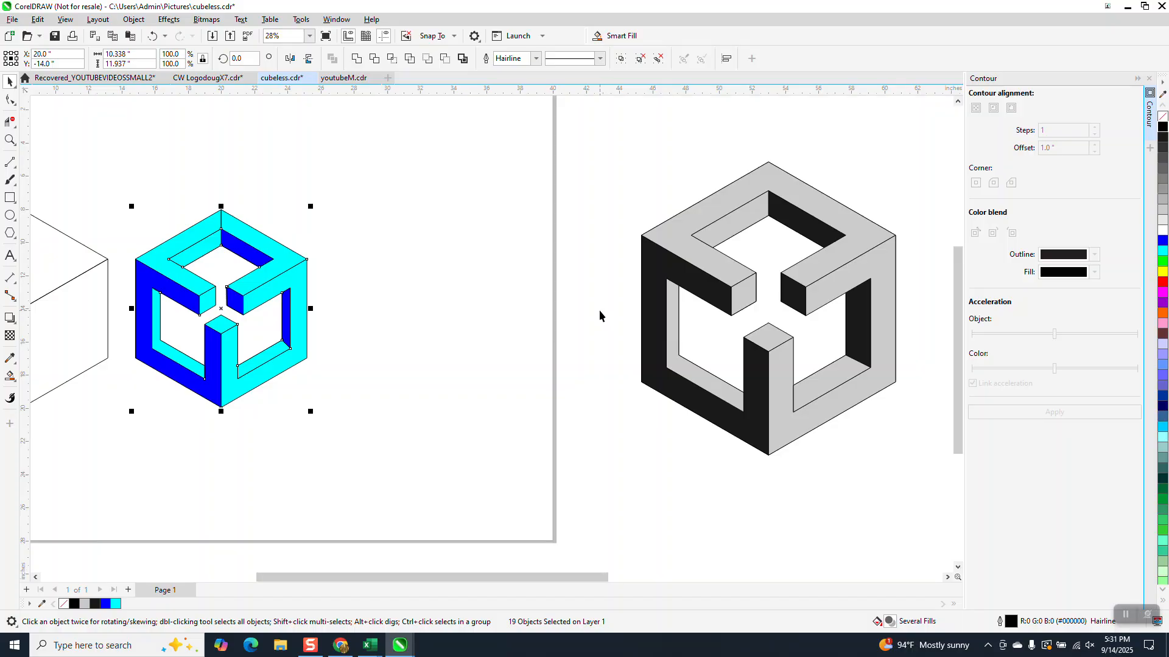
- Group all the coloured cube's pieces and scale the group up proportionally to about 158.6%
{"action": "scroll", "coordinate": [597, 311], "scroll_direction": "down", "scroll_amount": 1}
{"action": "left_click_drag", "start_coordinate": [216, 224], "coordinate": [513, 407]}
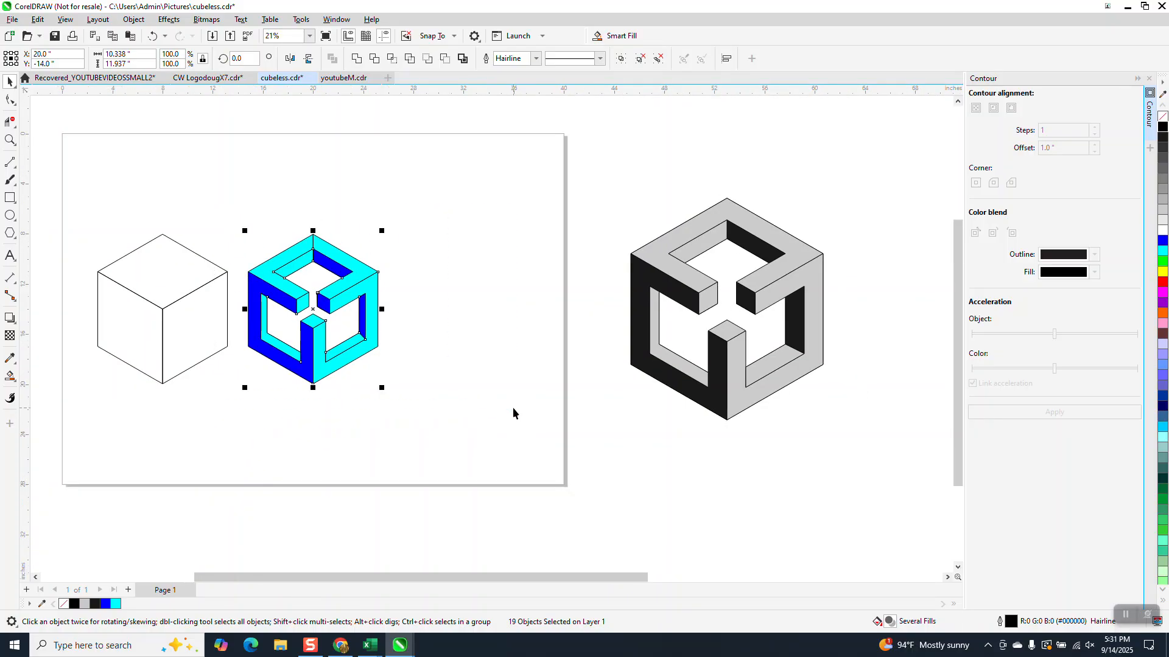
{"action": "key", "text": "ctrl+g"}
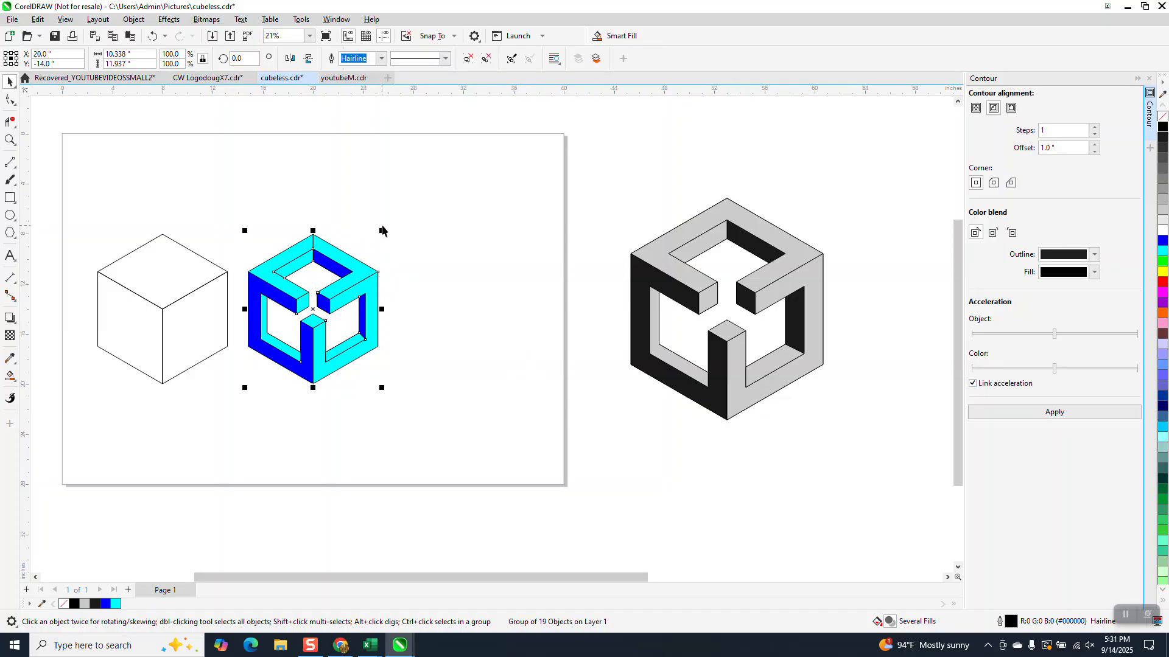
{"action": "left_click_drag", "start_coordinate": [382, 231], "coordinate": [600, 141]}
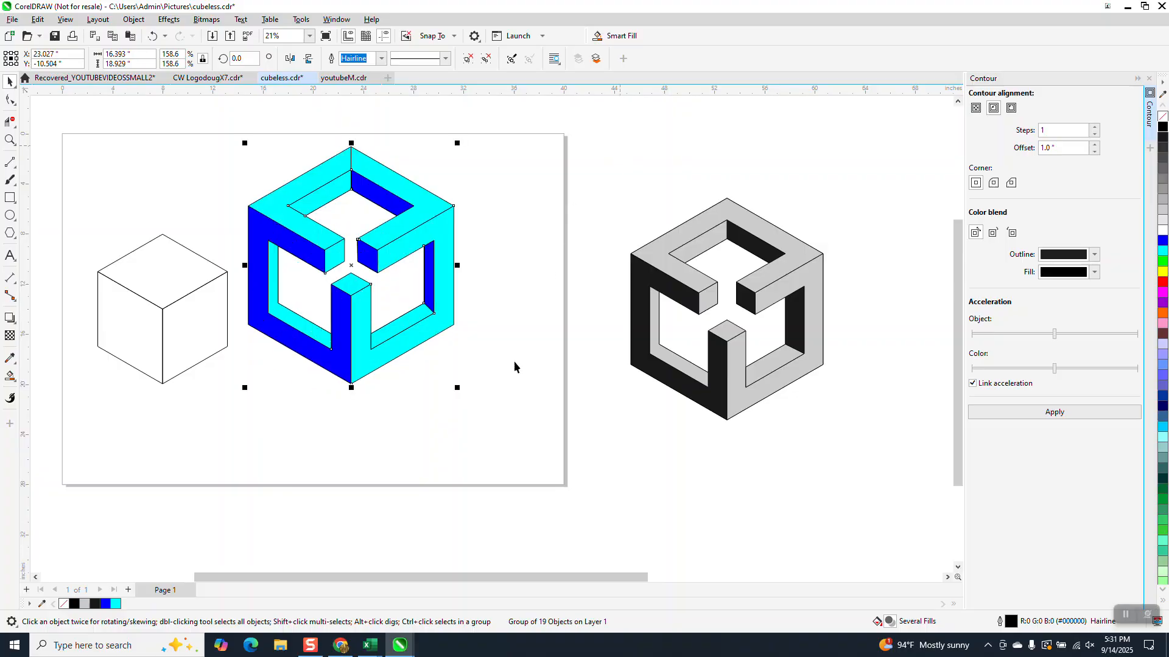
- Draw a four-sided polygon about 15.9 by 7.1 inches as a flat diamond beside the red construction sketch, and delete it
{"action": "scroll", "coordinate": [241, 446], "scroll_direction": "down", "scroll_amount": 1}
{"action": "scroll", "coordinate": [241, 447], "scroll_direction": "down", "scroll_amount": 1}
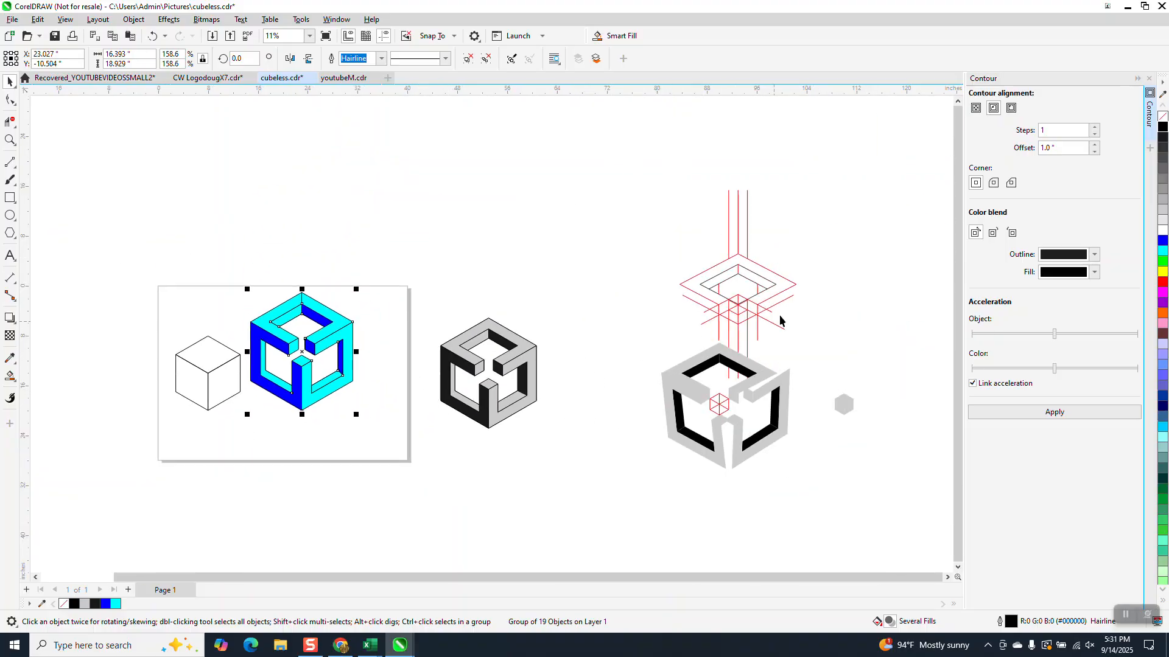
{"action": "left_click", "coordinate": [18, 142]}
{"action": "left_click_drag", "start_coordinate": [640, 247], "coordinate": [888, 366]}
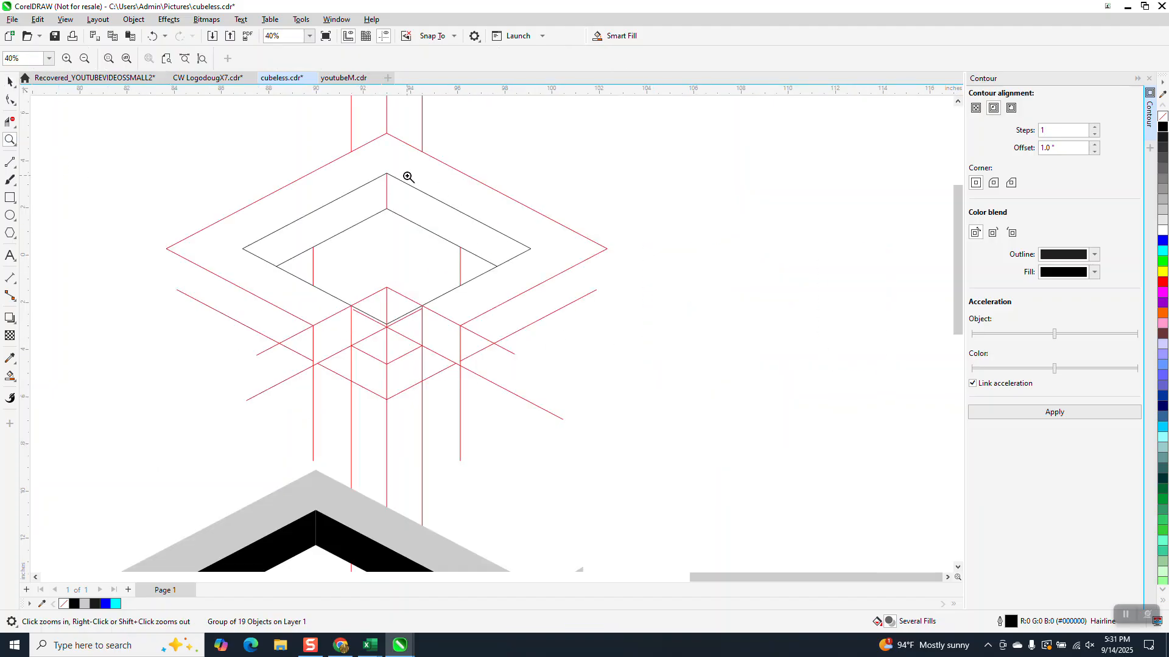
{"action": "scroll", "coordinate": [548, 332], "scroll_direction": "down", "scroll_amount": 1}
{"action": "scroll", "coordinate": [449, 302], "scroll_direction": "down", "scroll_amount": 1}
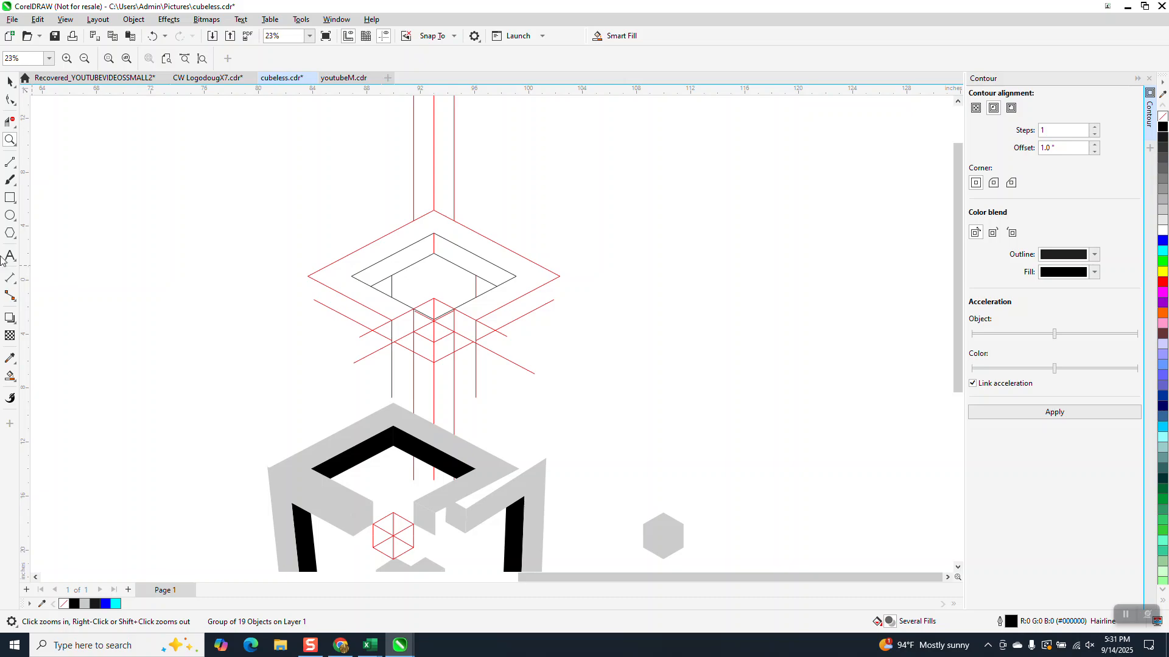
{"action": "left_click", "coordinate": [17, 244]}
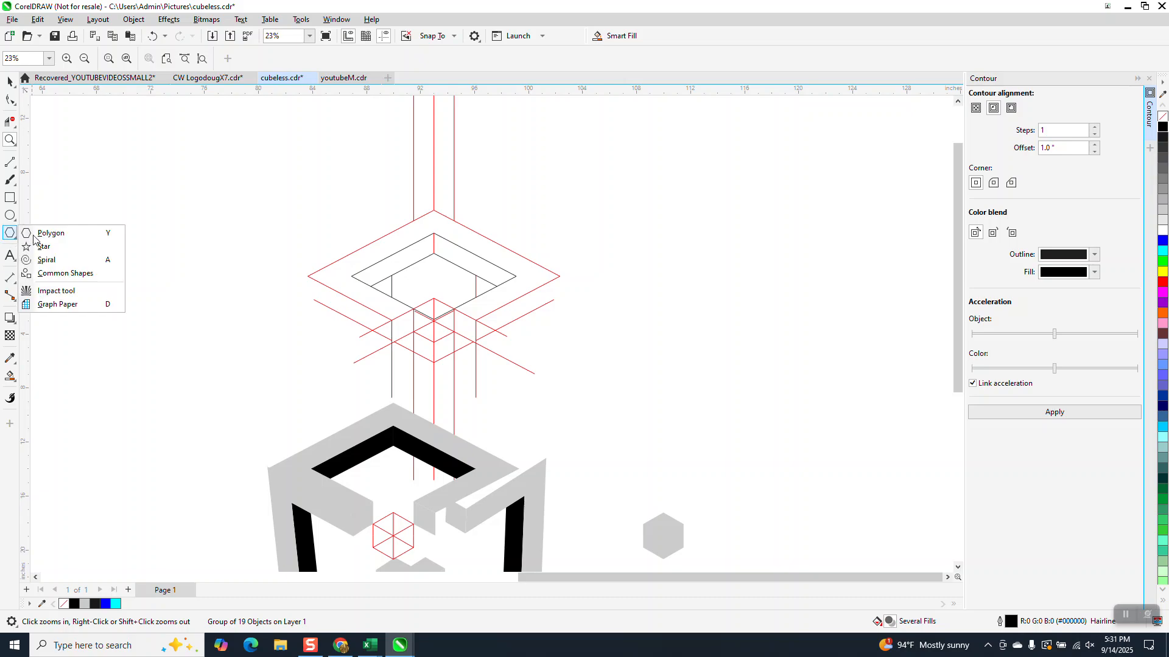
{"action": "left_click", "coordinate": [35, 235]}
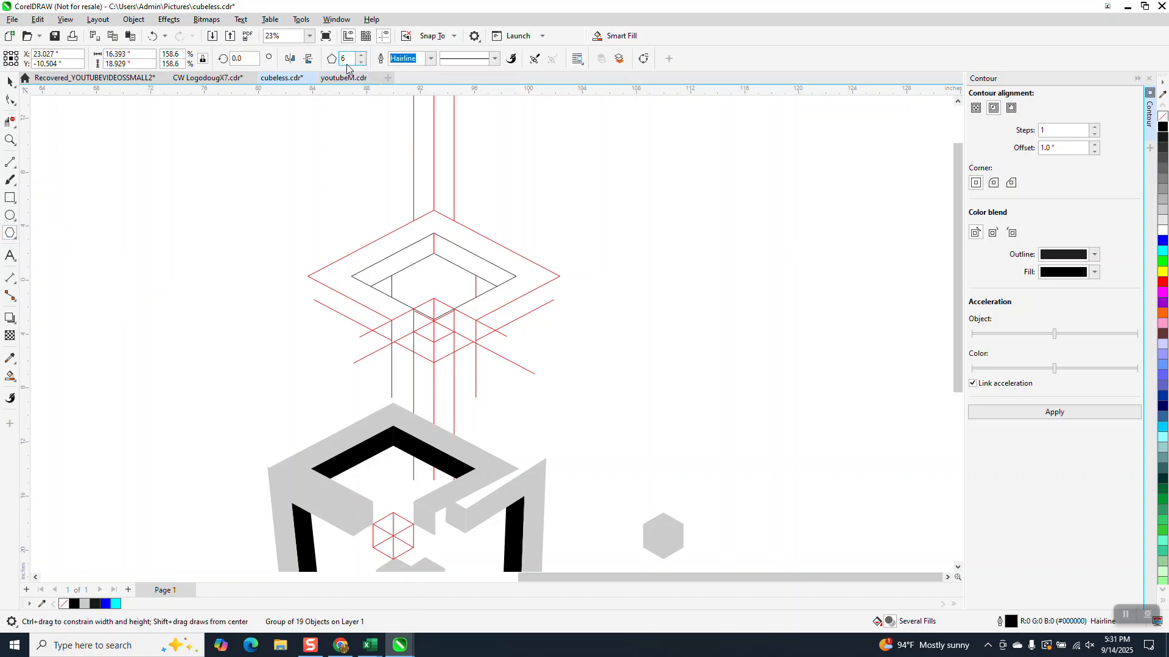
{"action": "left_click_drag", "start_coordinate": [890, 212], "coordinate": [676, 308]}
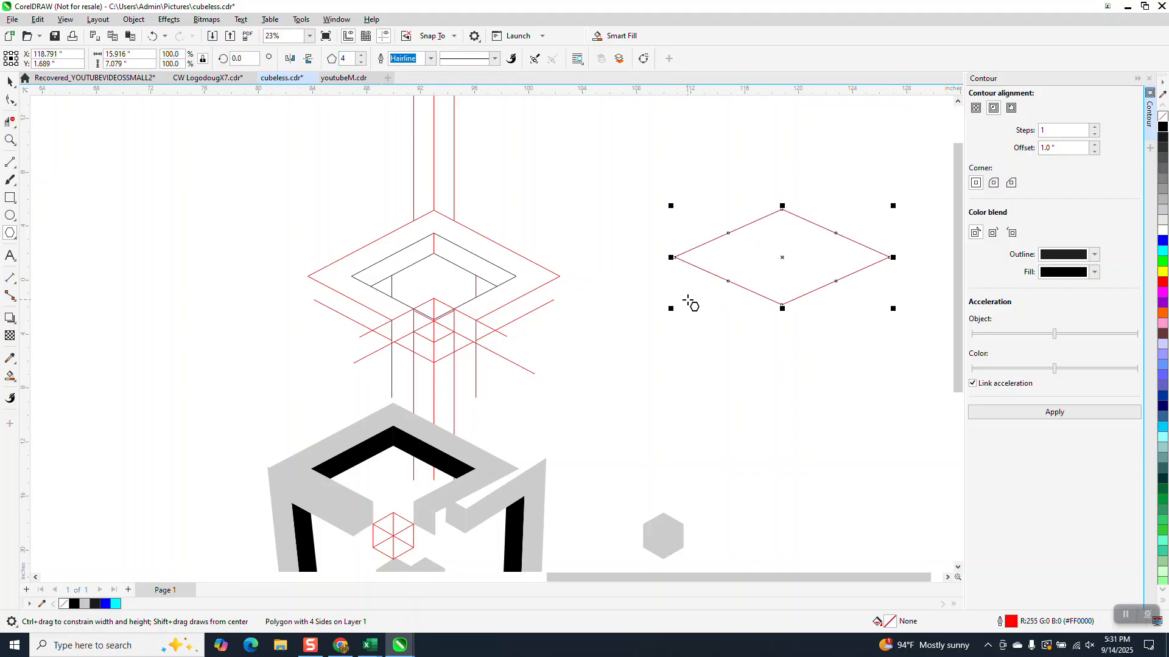
{"action": "scroll", "coordinate": [703, 311], "scroll_direction": "down", "scroll_amount": 1}
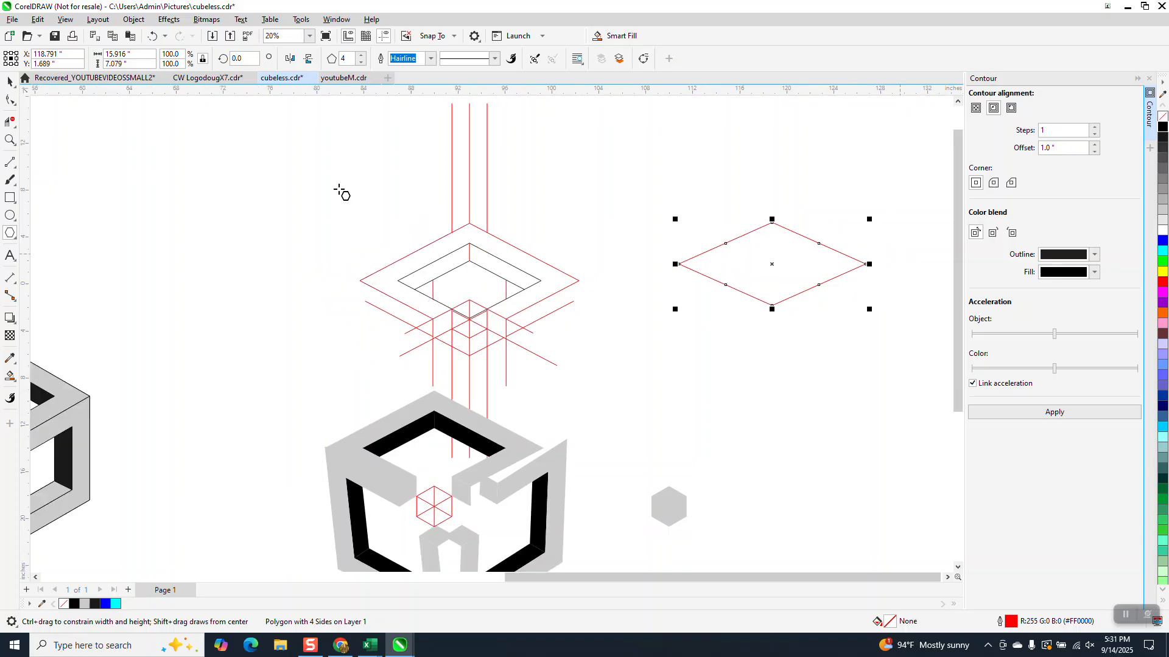
{"action": "key", "text": "space"}
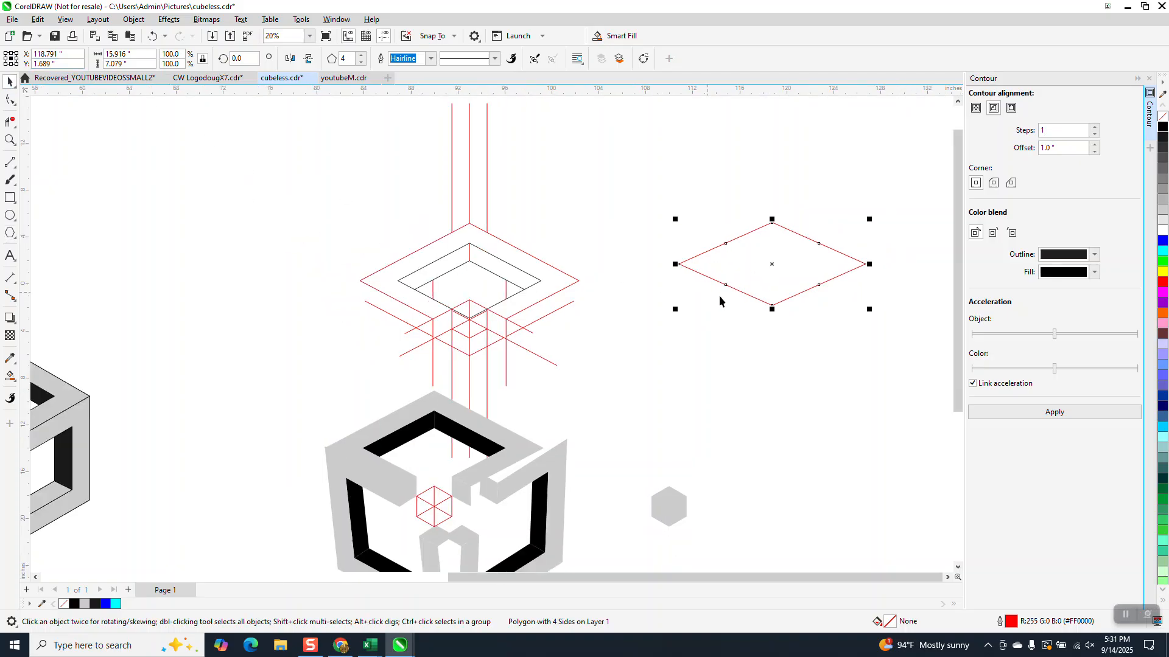
{"action": "scroll", "coordinate": [721, 296], "scroll_direction": "down", "scroll_amount": 2}
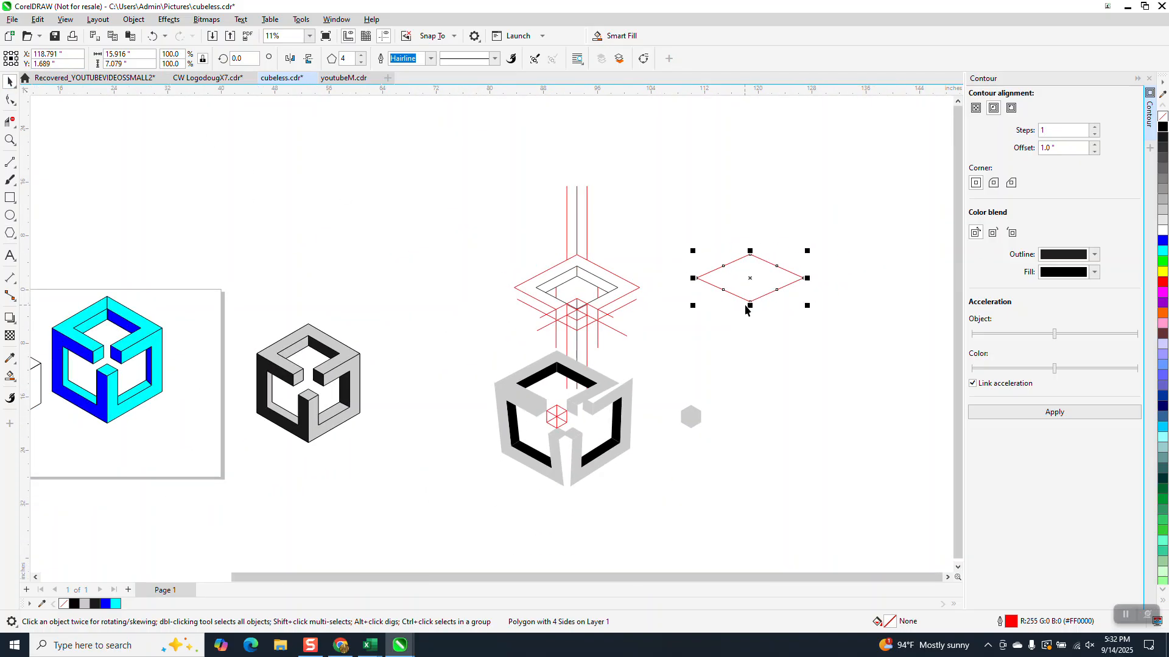
{"action": "key", "text": "Delete"}
- Delete the construction sketch, the exploded grey cube and the small hexagon beyond the grey reference cube
{"action": "scroll", "coordinate": [753, 305], "scroll_direction": "down", "scroll_amount": 1}
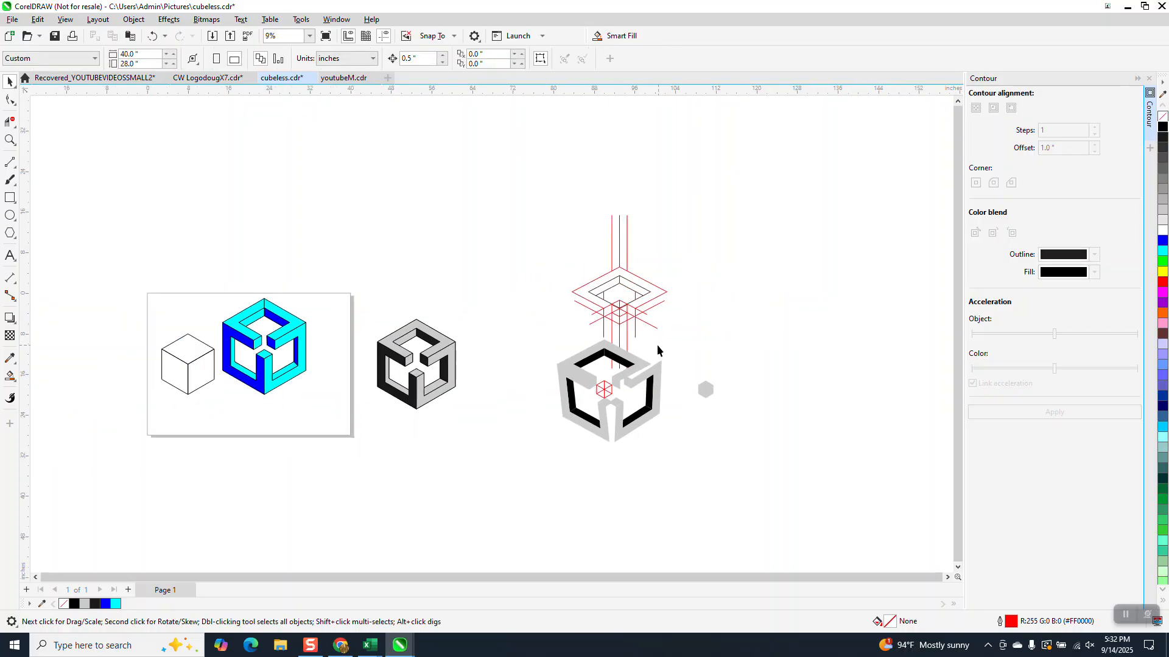
{"action": "left_click_drag", "start_coordinate": [529, 187], "coordinate": [858, 497]}
{"action": "key", "text": "Delete"}
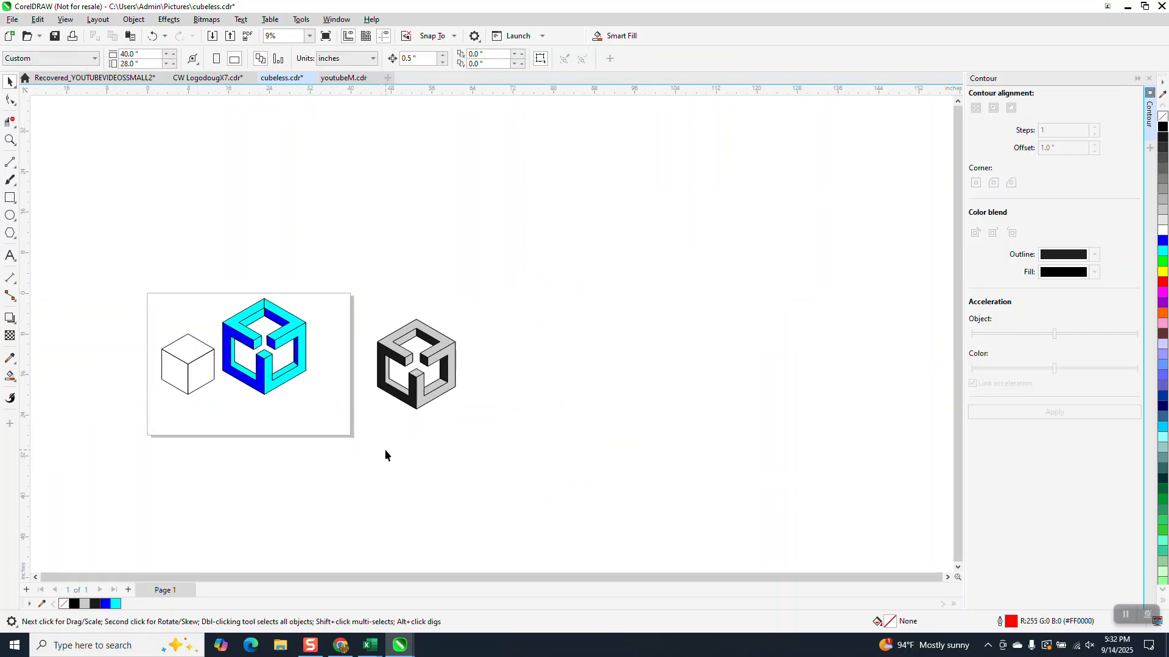
{"action": "left_click", "coordinate": [10, 140]}
{"action": "left_click_drag", "start_coordinate": [199, 303], "coordinate": [421, 410]}
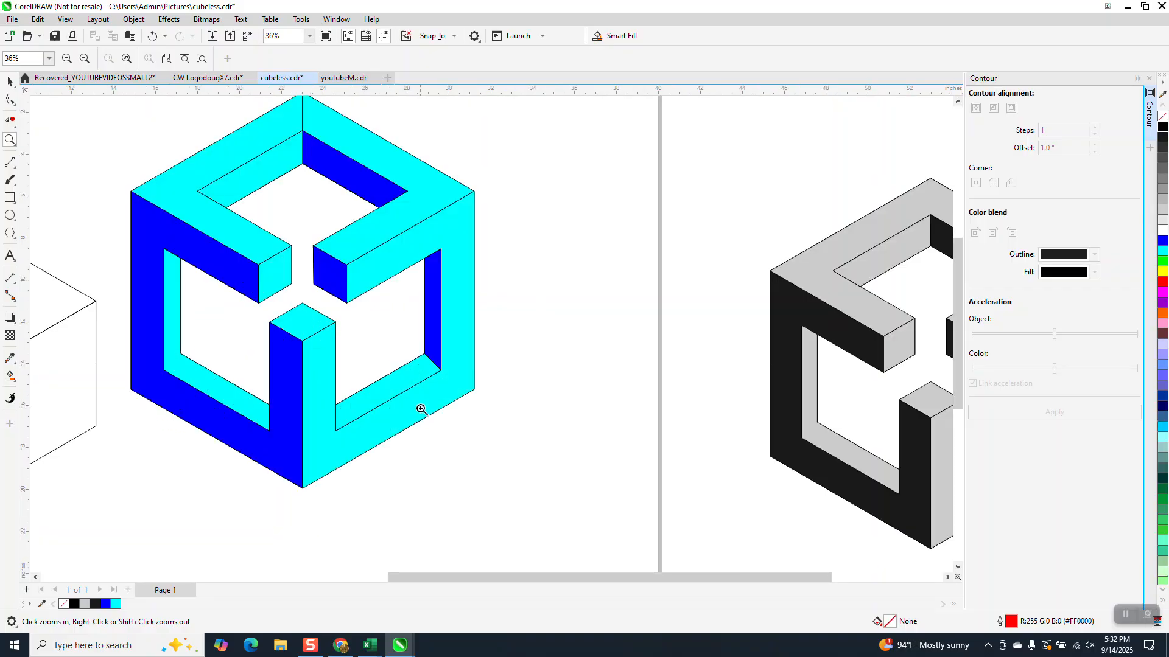